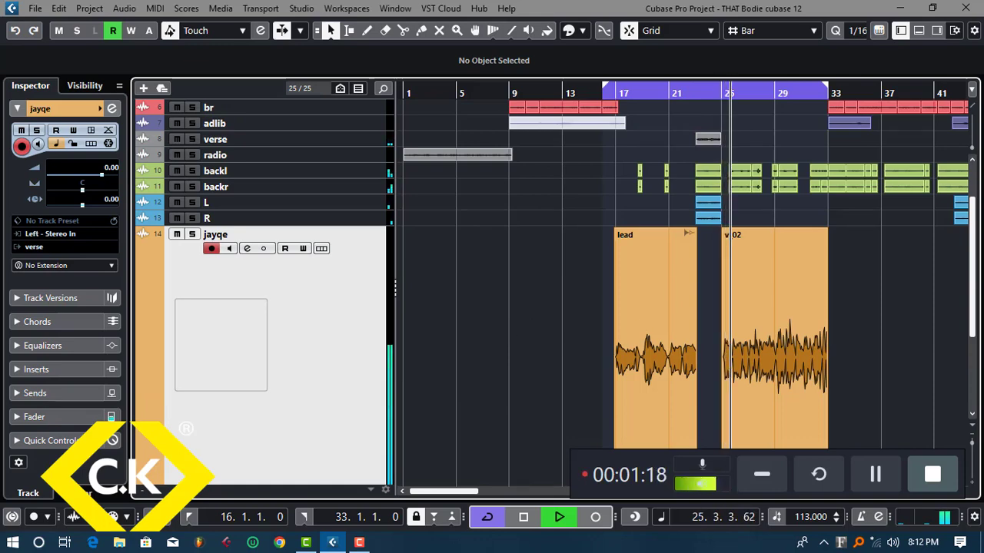
Fit all the tracks vertically in the project view using Zoom Tracks Full
{"action": "left_click", "coordinate": [972, 428]}
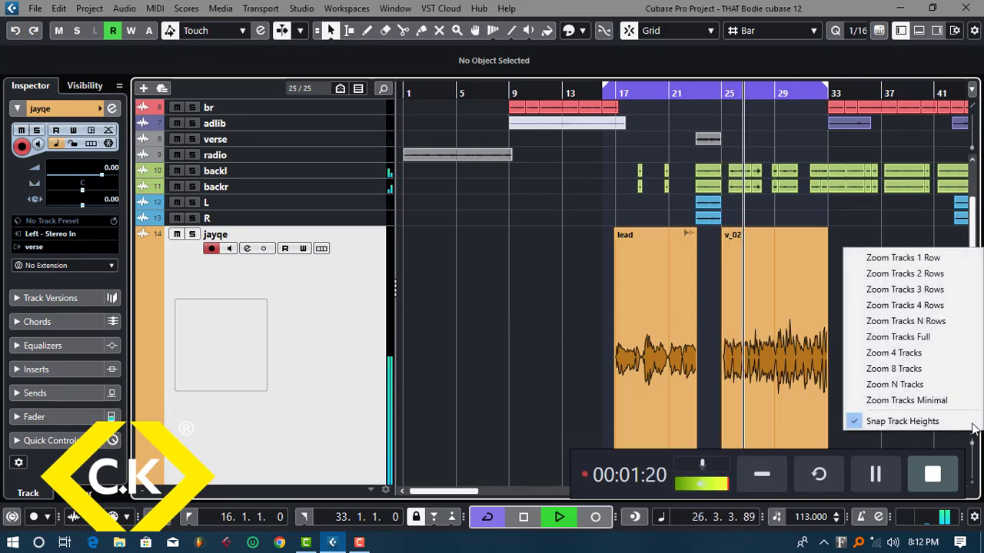
{"action": "left_click", "coordinate": [936, 338]}
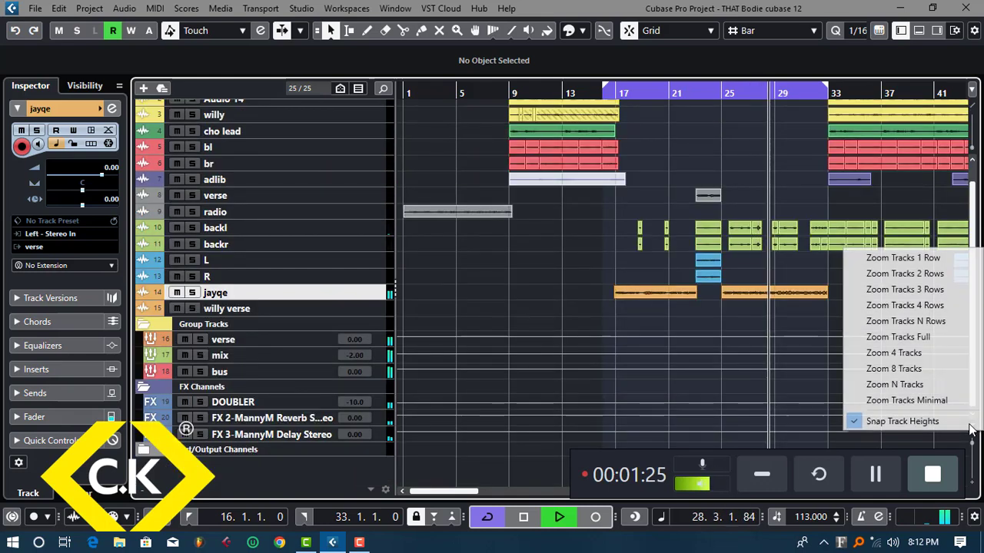
{"action": "left_click", "coordinate": [972, 430]}
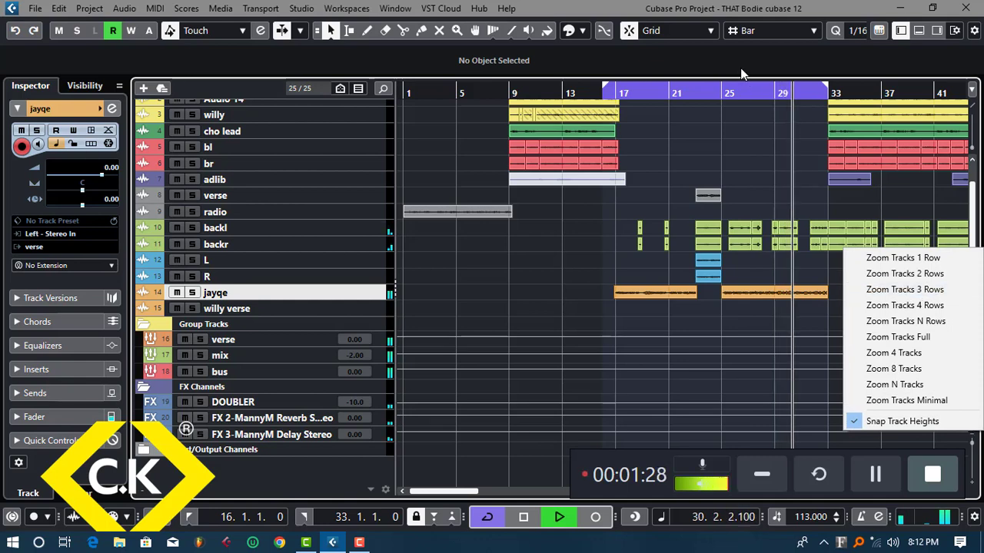
{"action": "left_click", "coordinate": [780, 15]}
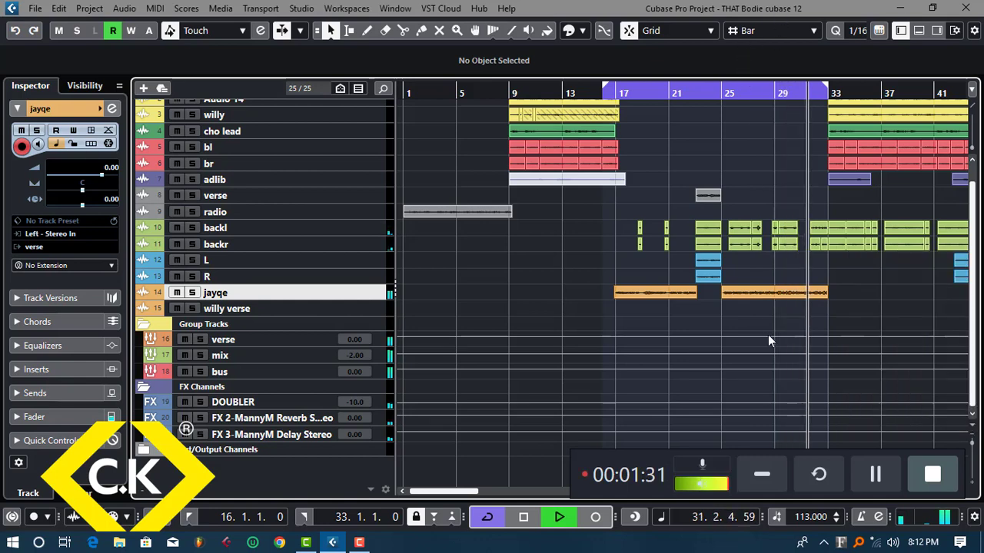
Stop playback and zoom the timeline out until bars 1 to 49 fit in the arrangement
{"action": "key", "text": "h"}
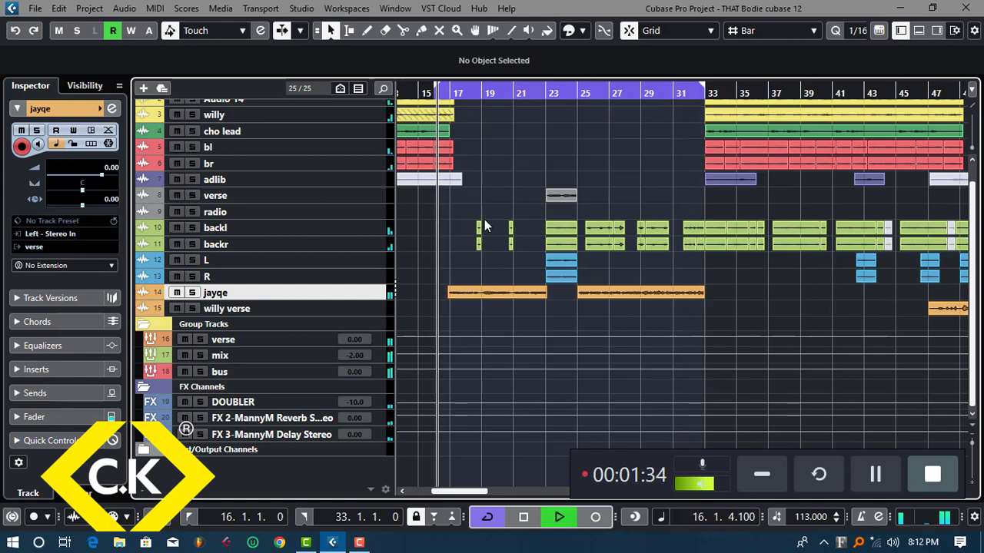
{"action": "key", "text": "space"}
{"action": "key", "text": "g"}
{"action": "key", "text": "g"}
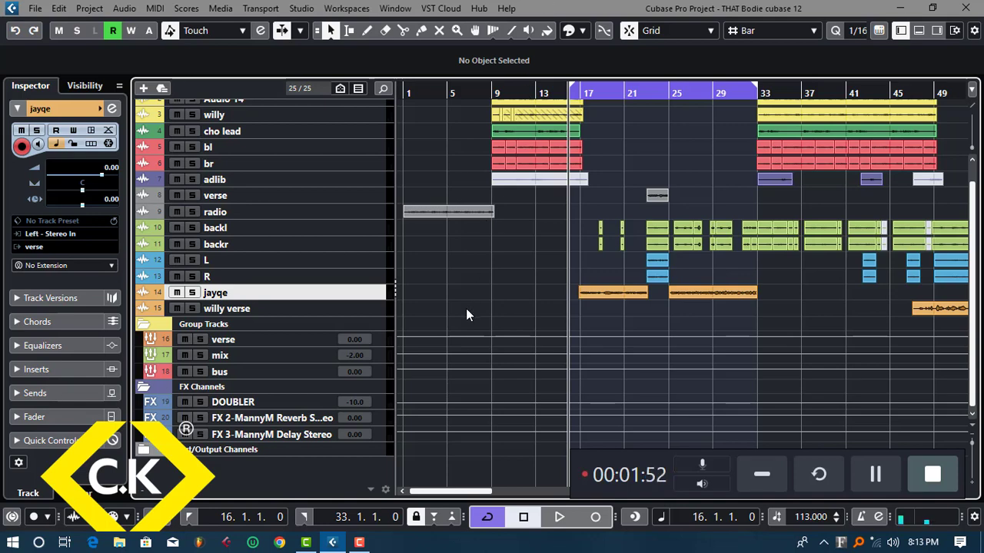
Delete the MannyM Reverb and MannyM Delay FX channel tracks together, keeping the DOUBLER channel
{"action": "left_click", "coordinate": [378, 419]}
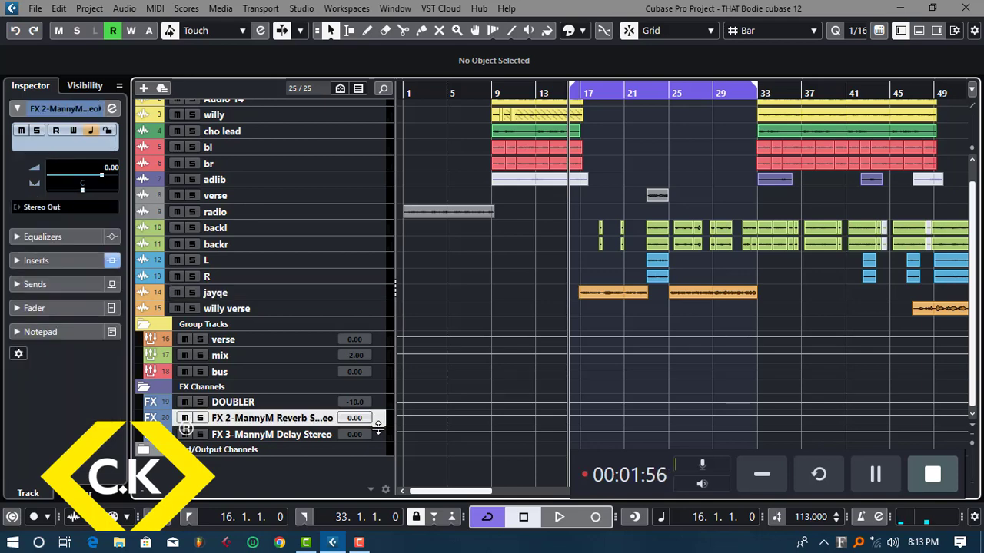
{"action": "left_click_drag", "start_coordinate": [378, 427], "coordinate": [378, 458]}
{"action": "scroll", "coordinate": [491, 357], "scroll_direction": "down", "scroll_amount": 1}
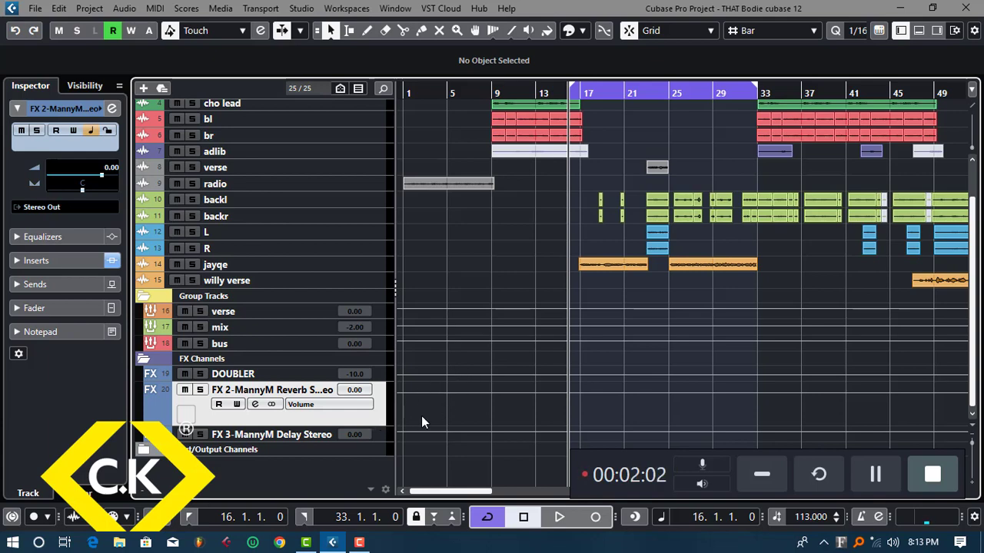
{"action": "right_click", "coordinate": [383, 418]}
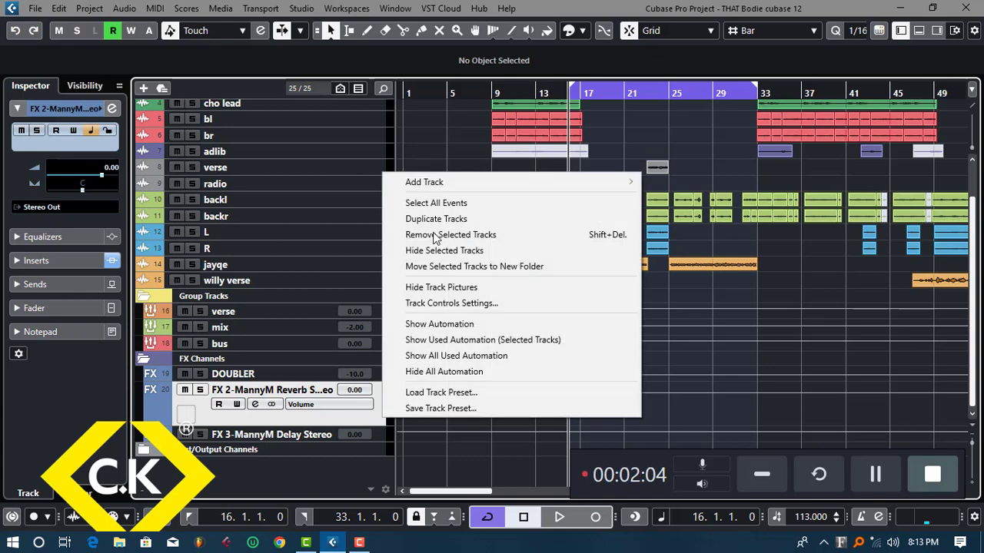
{"action": "left_click", "coordinate": [367, 435], "text": "shift"}
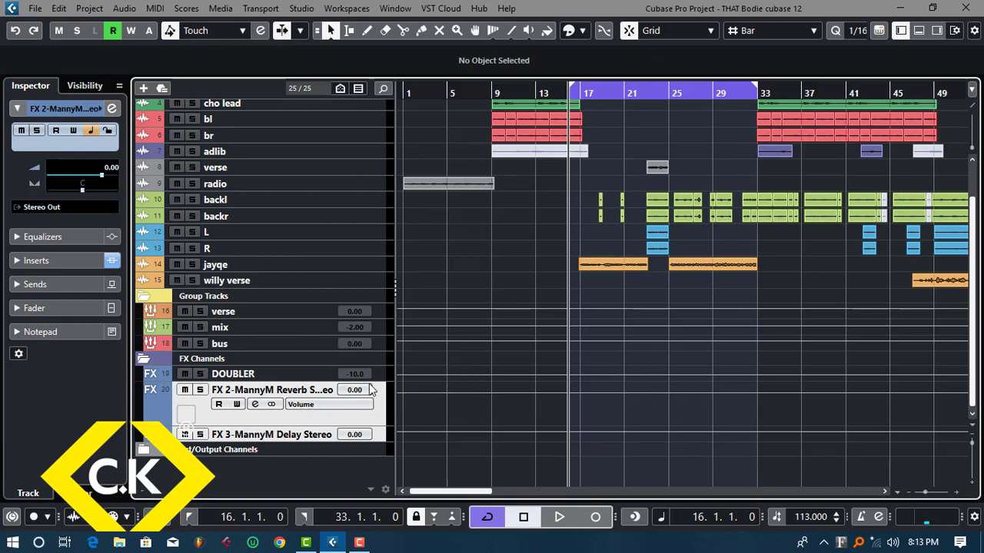
{"action": "key", "text": "Delete"}
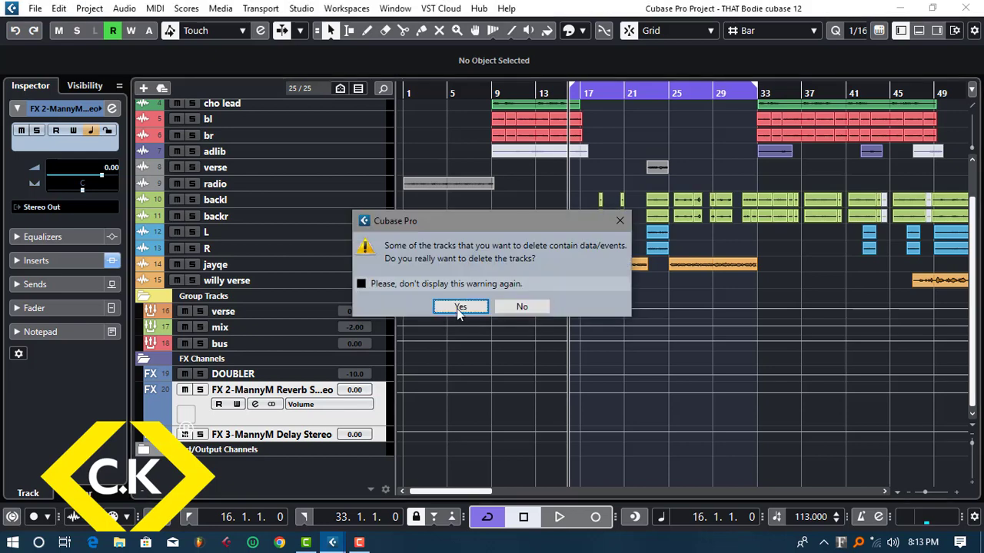
{"action": "left_click", "coordinate": [459, 307]}
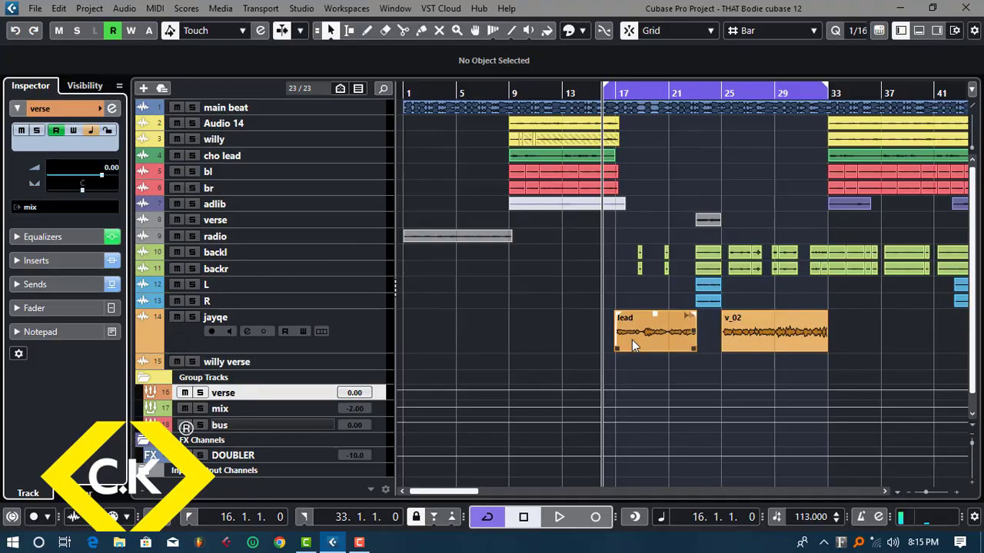
Listen to the looped verse section from bar 16 and select the mix group track
{"action": "key", "text": "space"}
{"action": "key", "text": "Down"}
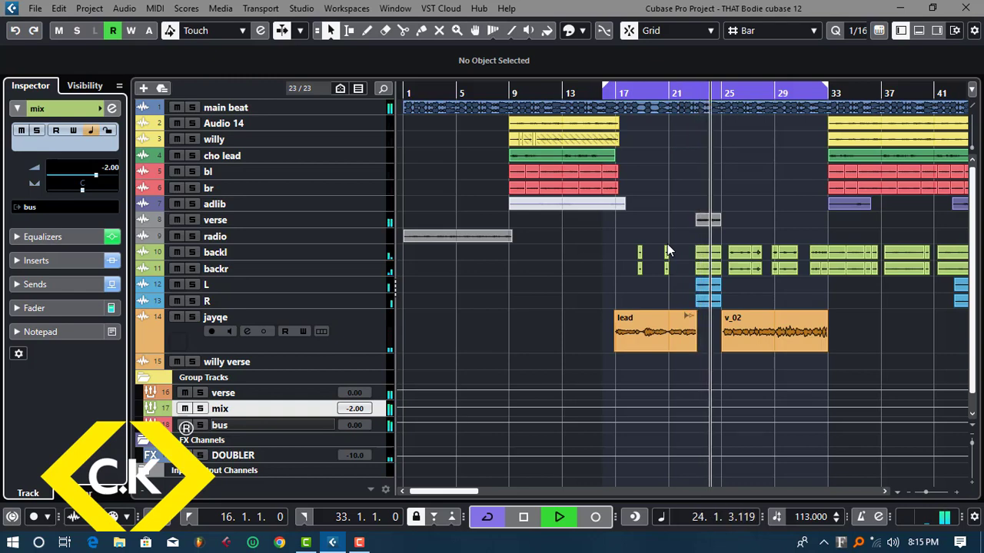
{"action": "key", "text": "space"}
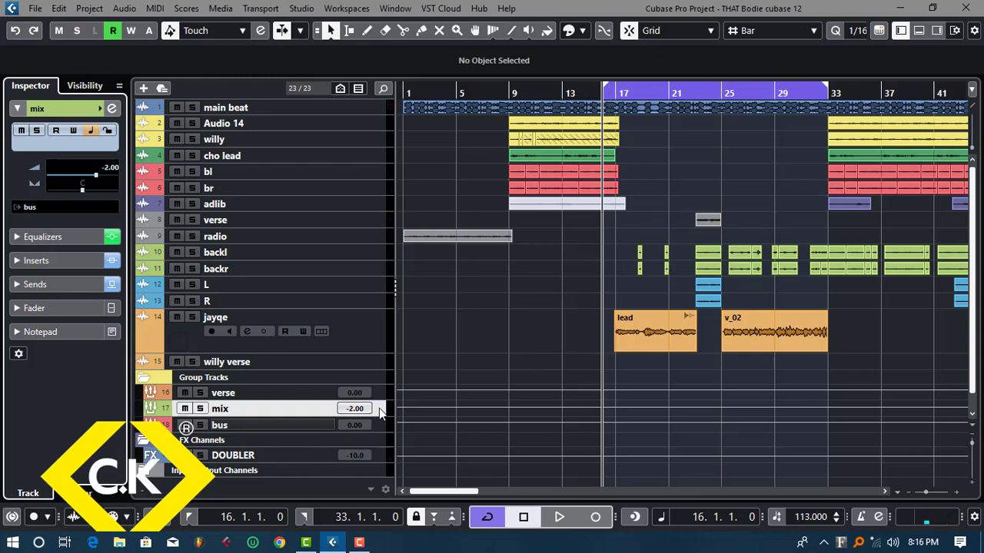
Examine the mix group's channel settings and its CLA Vocals insert, leaving both windows closed
{"action": "left_click", "coordinate": [112, 109]}
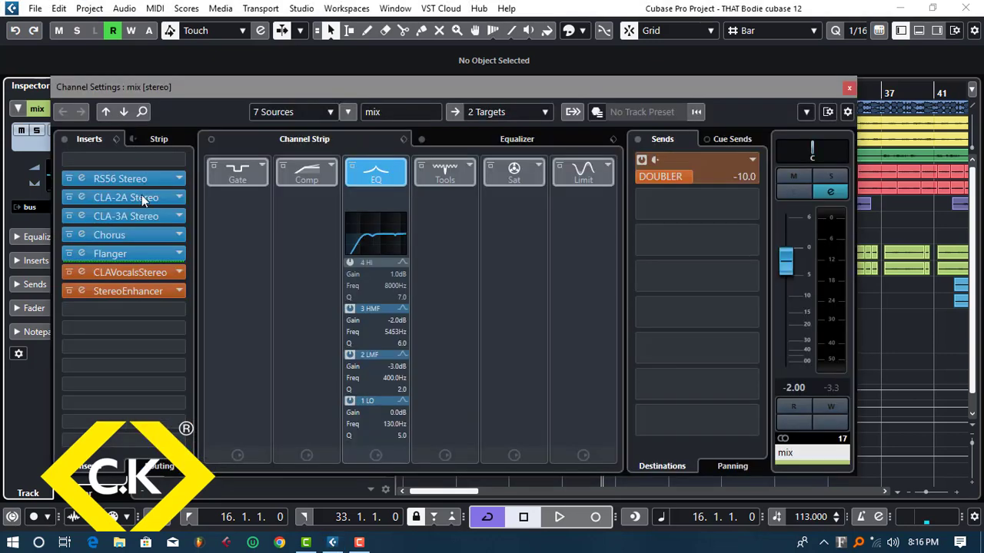
{"action": "left_click", "coordinate": [130, 273]}
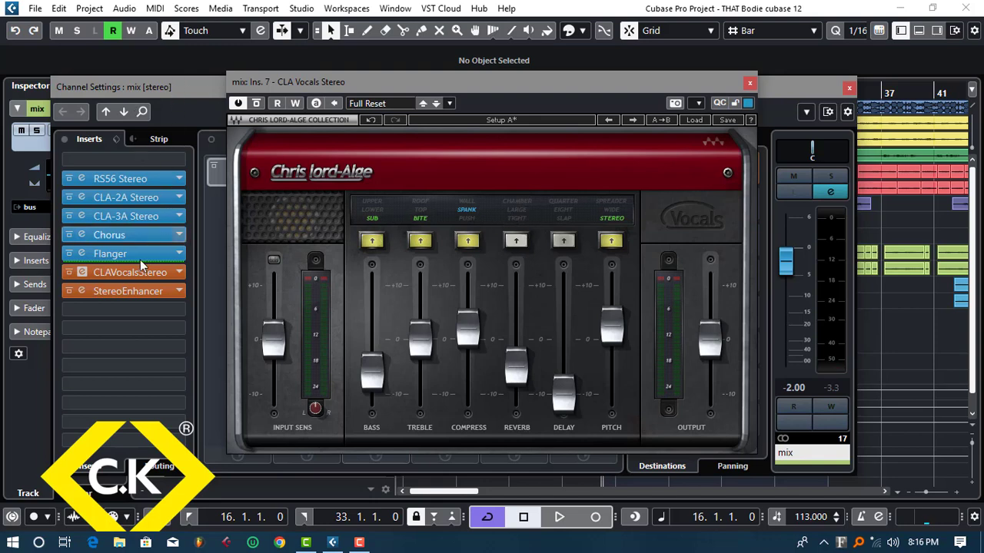
{"action": "left_click", "coordinate": [749, 83]}
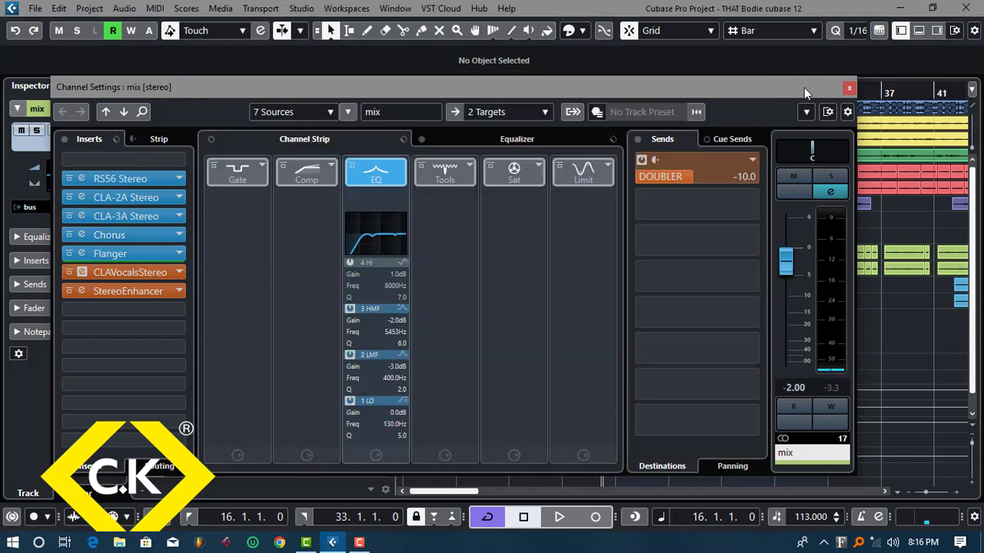
{"action": "left_click", "coordinate": [850, 88]}
Start adding an FX channel to the selected mix group and set its configuration to Stereo
{"action": "right_click", "coordinate": [388, 402]}
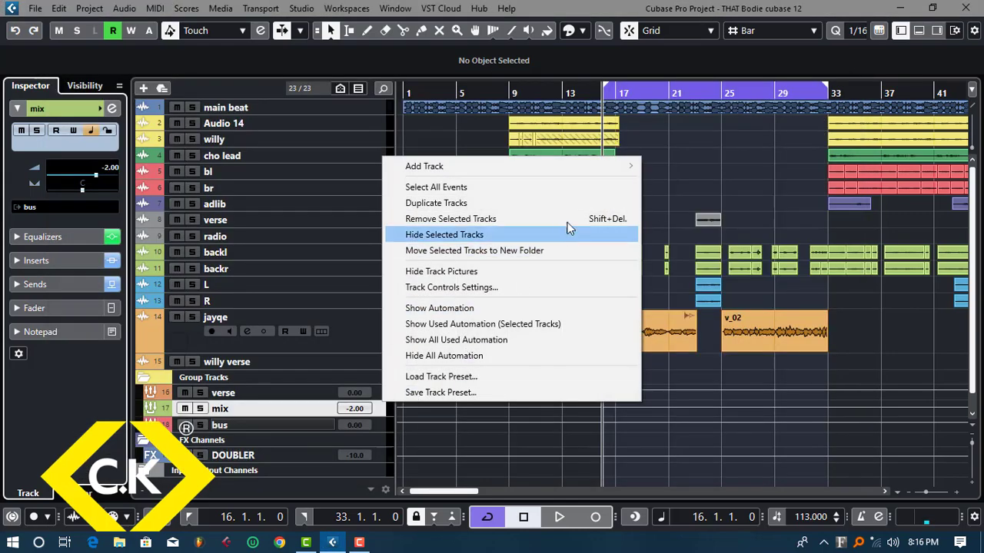
{"action": "mouse_move", "coordinate": [618, 172]}
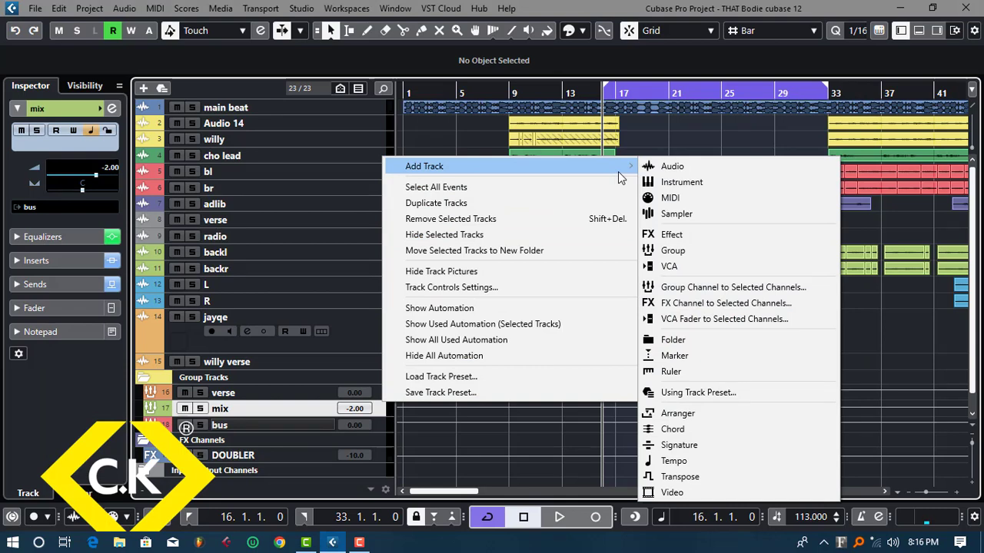
{"action": "left_click", "coordinate": [726, 306]}
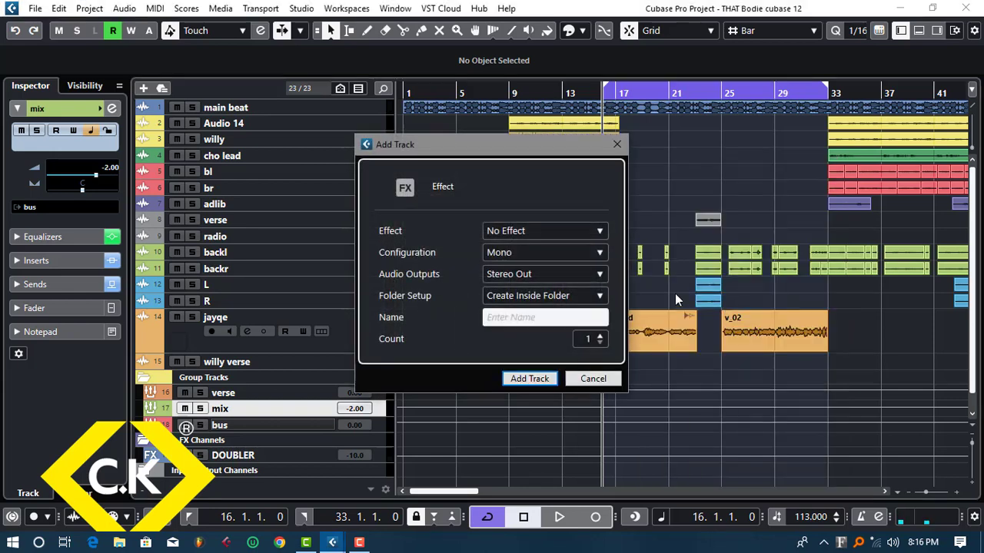
{"action": "left_click", "coordinate": [597, 253]}
{"action": "left_click", "coordinate": [534, 292]}
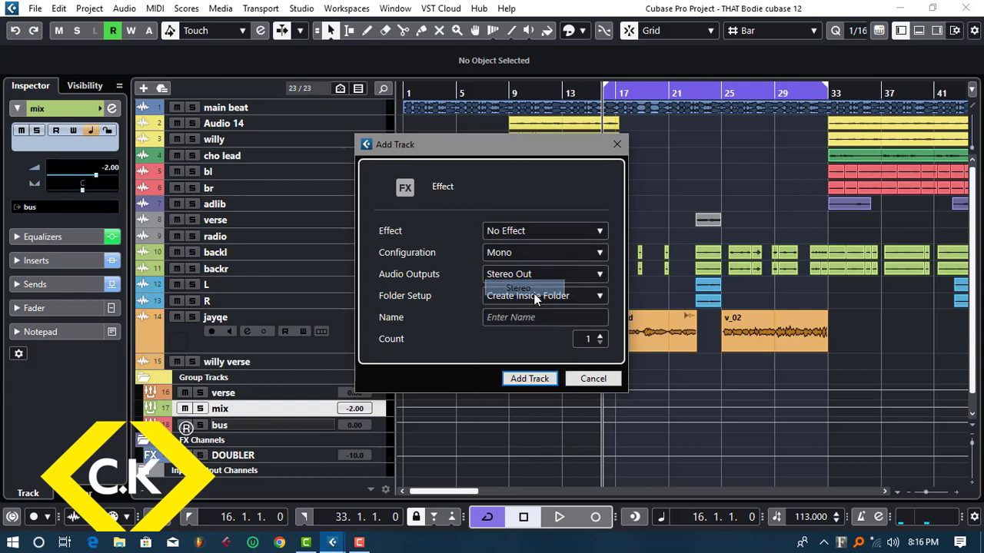
Search the effects for "reverb m" and assign MannyM Reverb Mono/Stereo to the new FX channel
{"action": "left_click", "coordinate": [600, 232]}
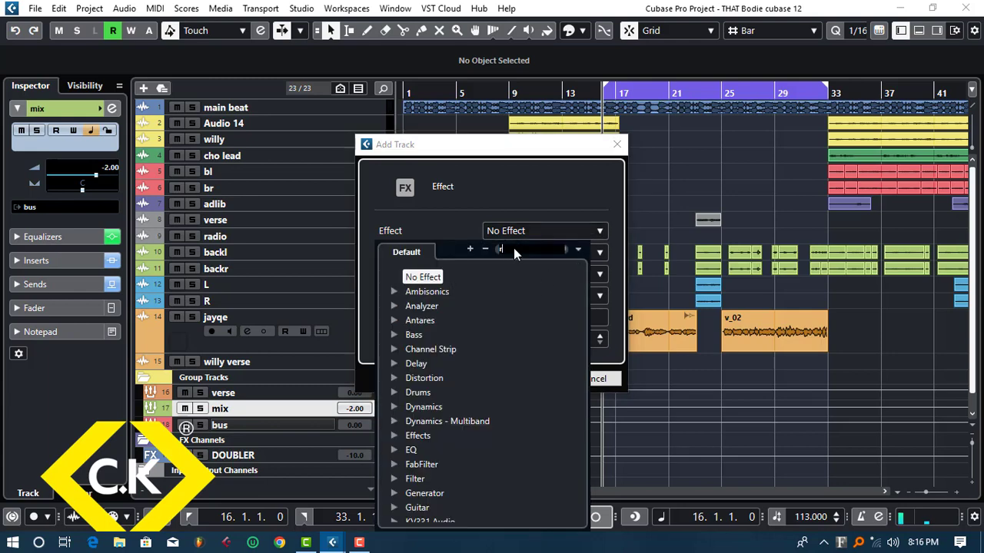
{"action": "type", "text": "rever"}
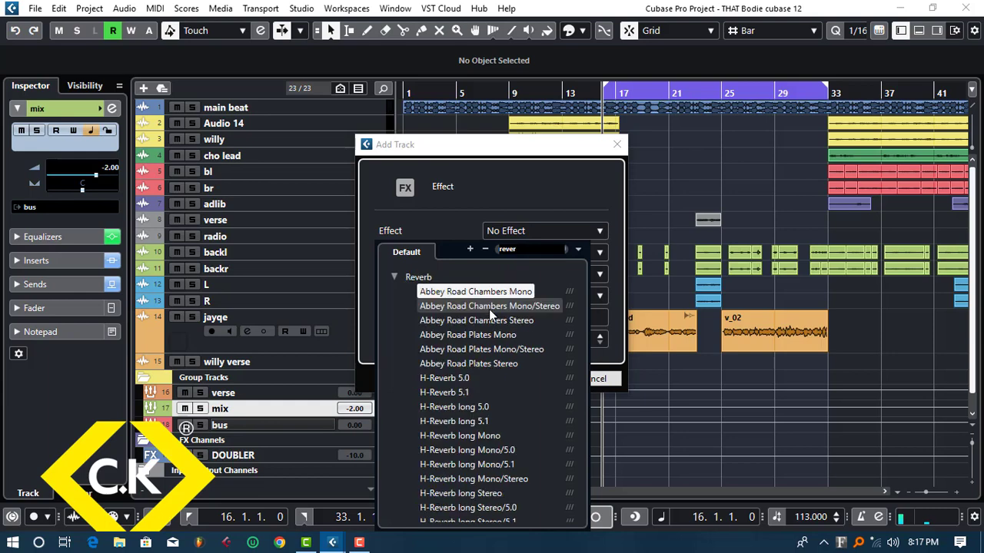
{"action": "type", "text": "b m"}
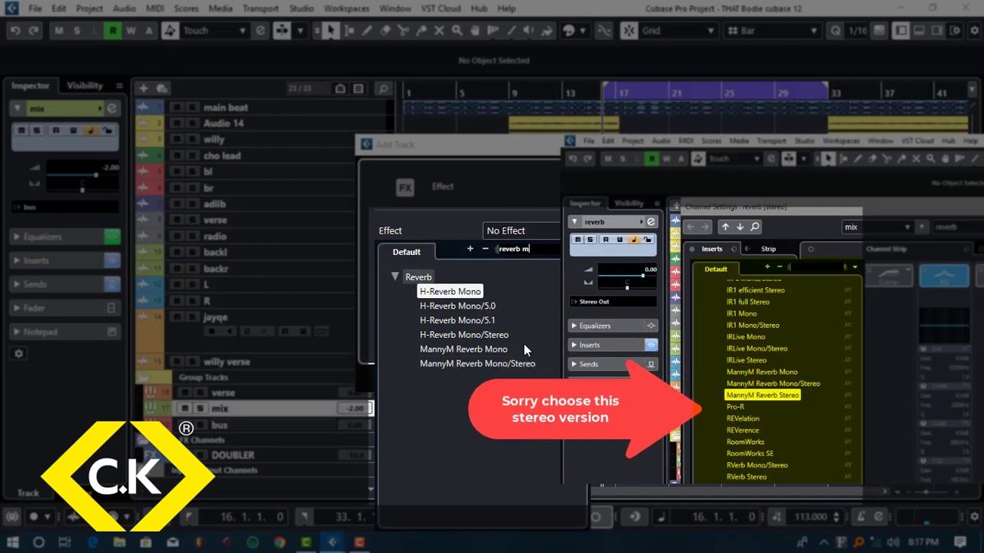
{"action": "left_click", "coordinate": [513, 366]}
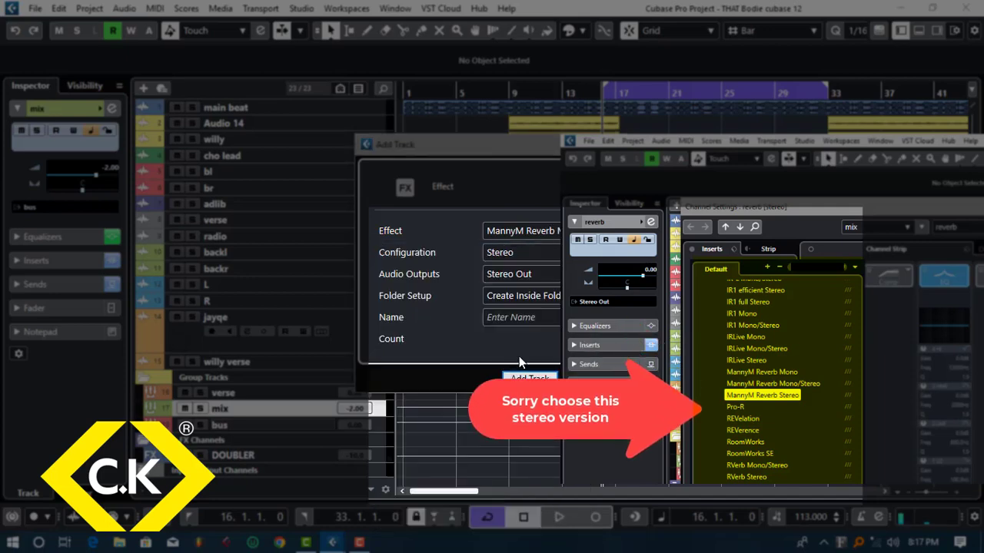
Name the new FX channel "reverb" and add the track
{"action": "left_click", "coordinate": [515, 322]}
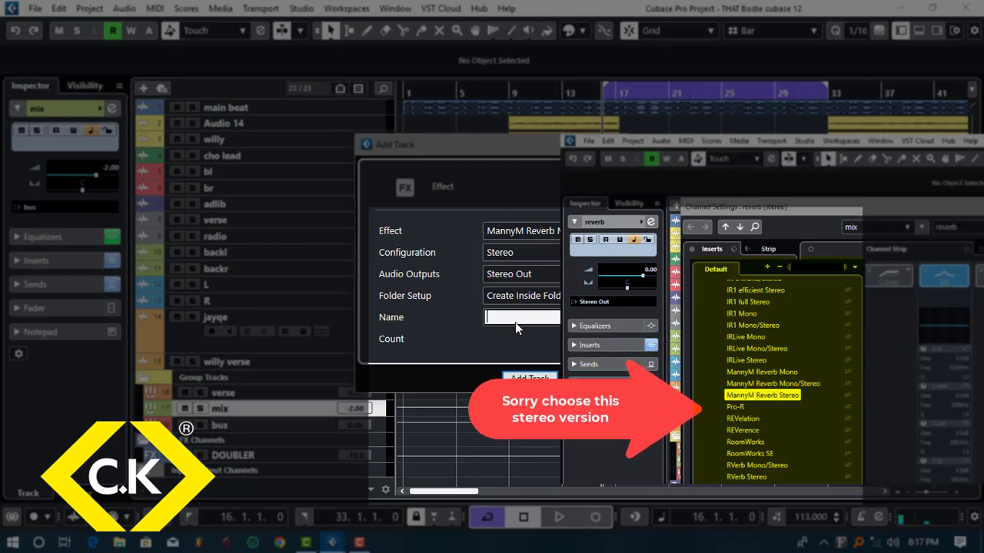
{"action": "type", "text": "reverb"}
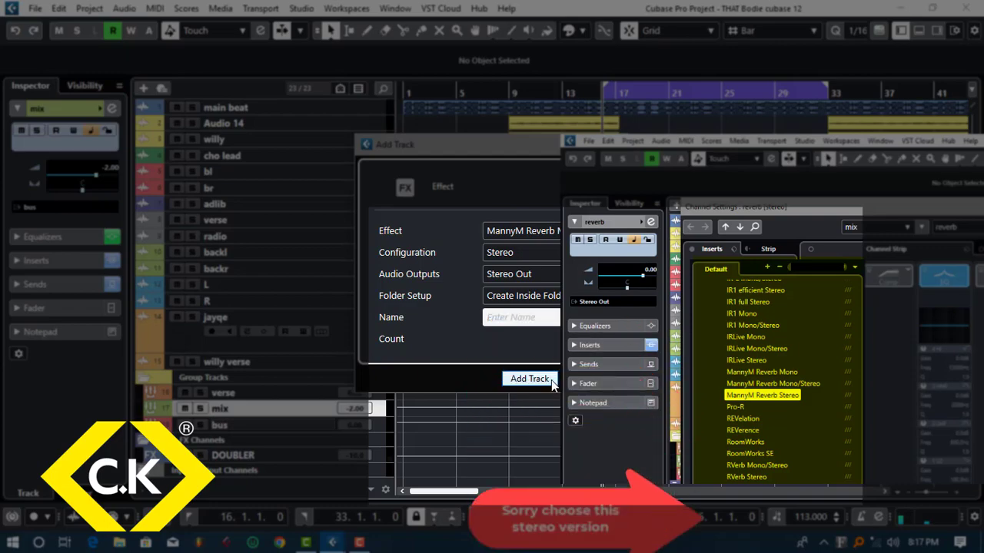
{"action": "left_click", "coordinate": [551, 380]}
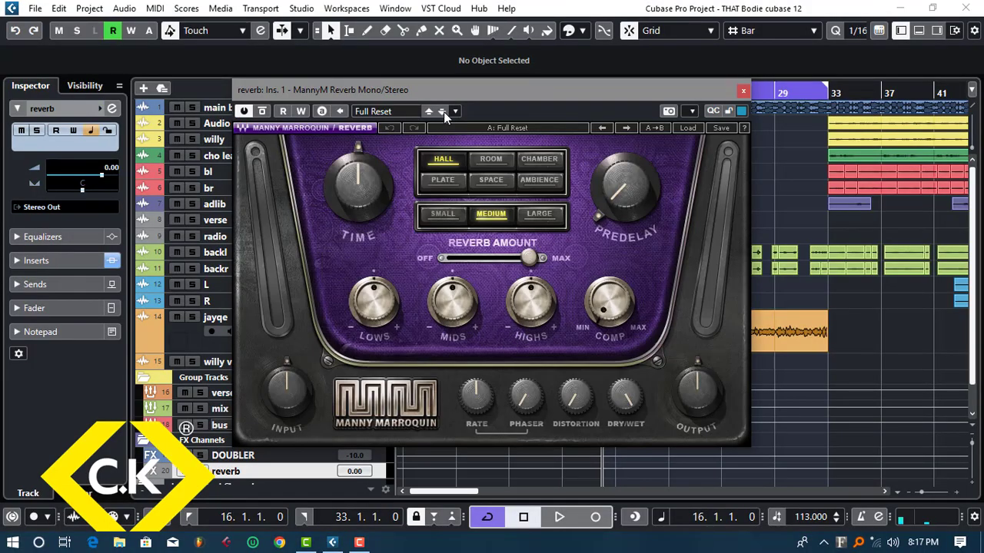
Move the reverb plug-in window aside and check the mix group's sends in its channel settings
{"action": "left_click_drag", "start_coordinate": [465, 93], "coordinate": [672, 90]}
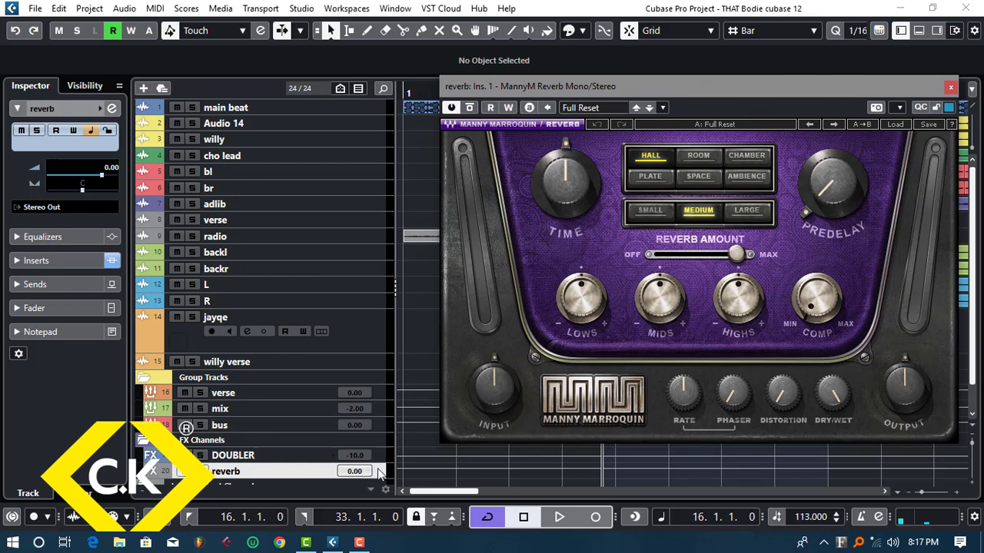
{"action": "left_click", "coordinate": [376, 405]}
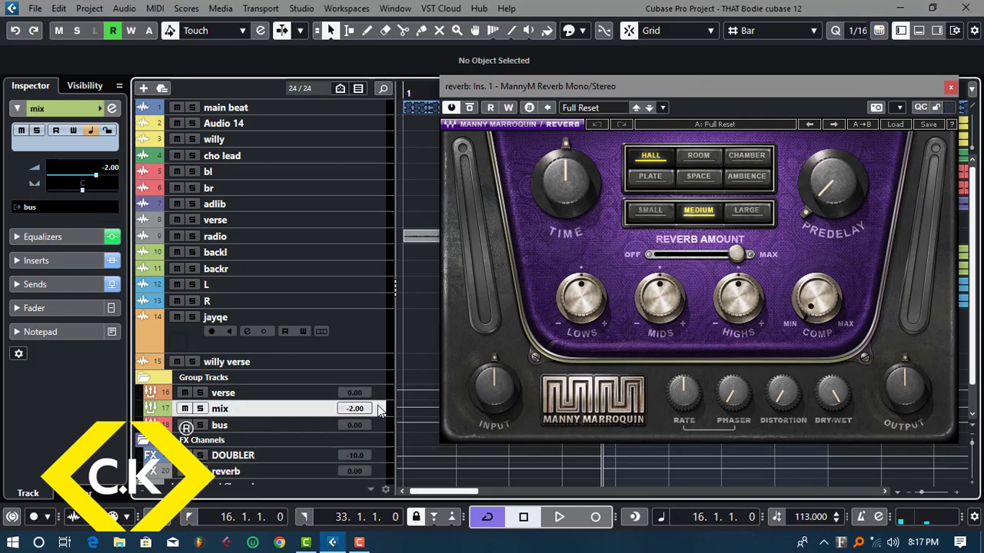
{"action": "left_click", "coordinate": [111, 109]}
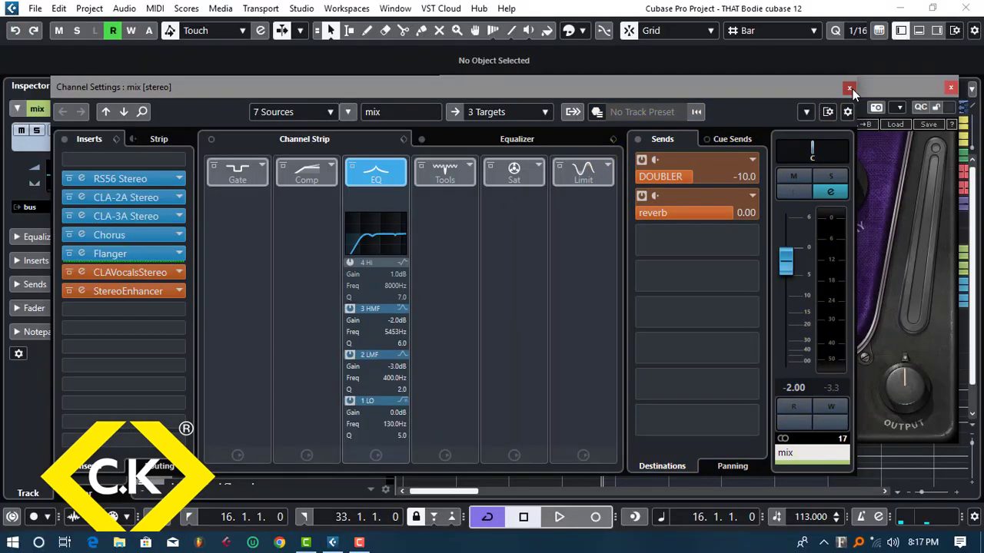
{"action": "left_click", "coordinate": [849, 88]}
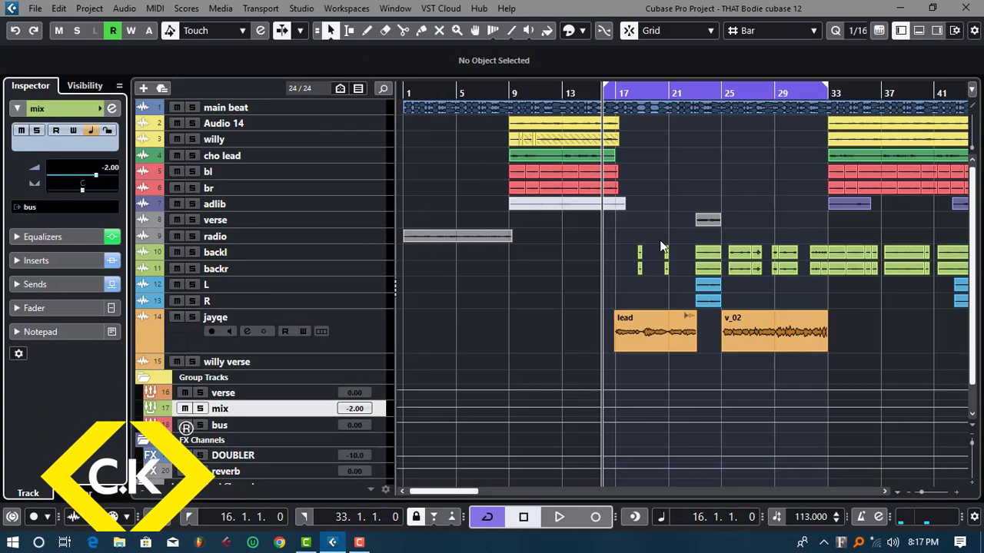
Start adding an effect track to the project and find H-Delay Stereo as its effect by searching for "delay"
{"action": "right_click", "coordinate": [383, 409]}
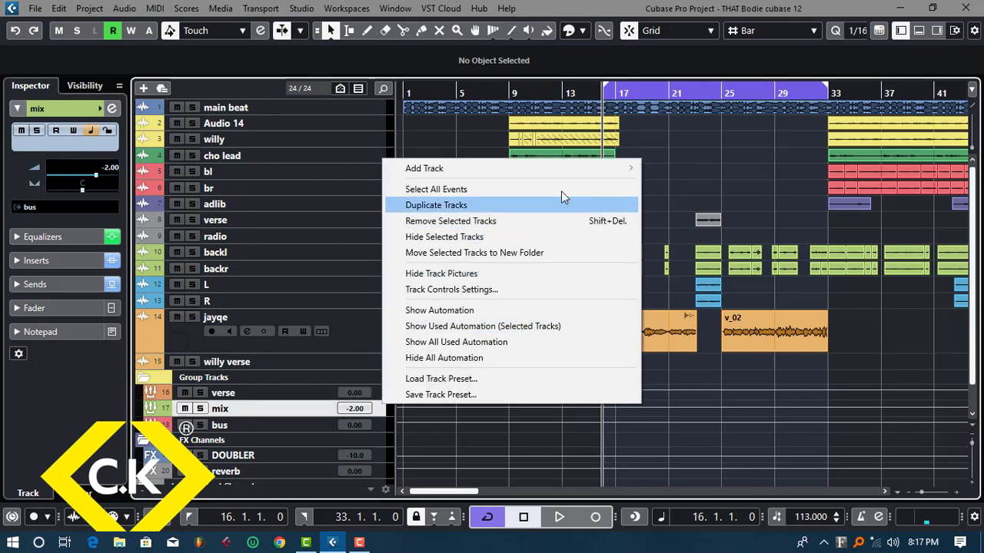
{"action": "mouse_move", "coordinate": [605, 168]}
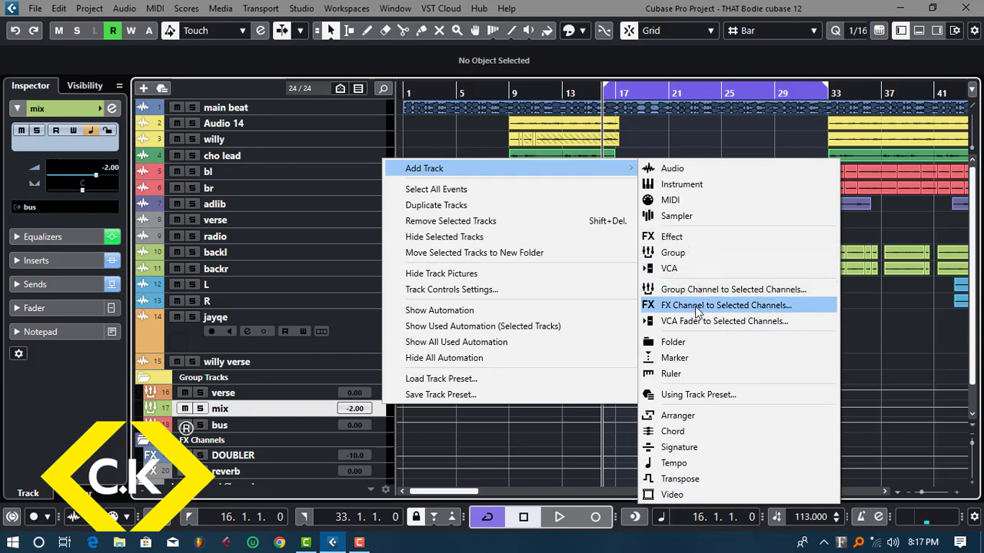
{"action": "left_click", "coordinate": [686, 243]}
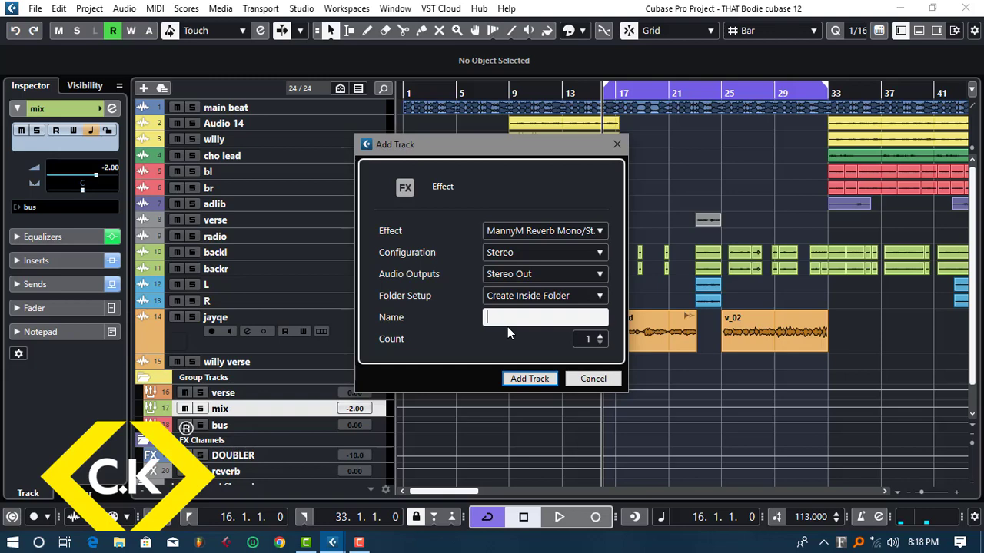
{"action": "left_click", "coordinate": [594, 237]}
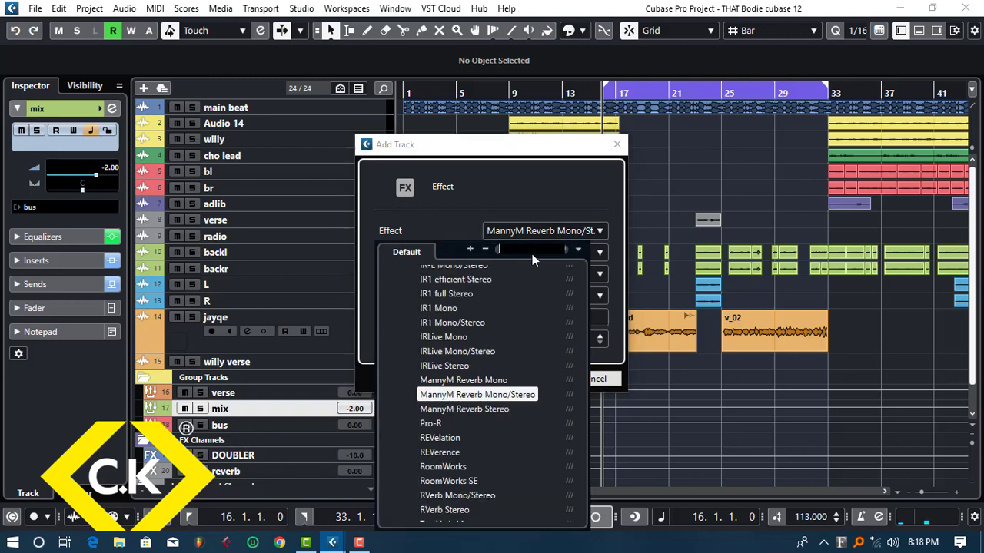
{"action": "type", "text": "delay"}
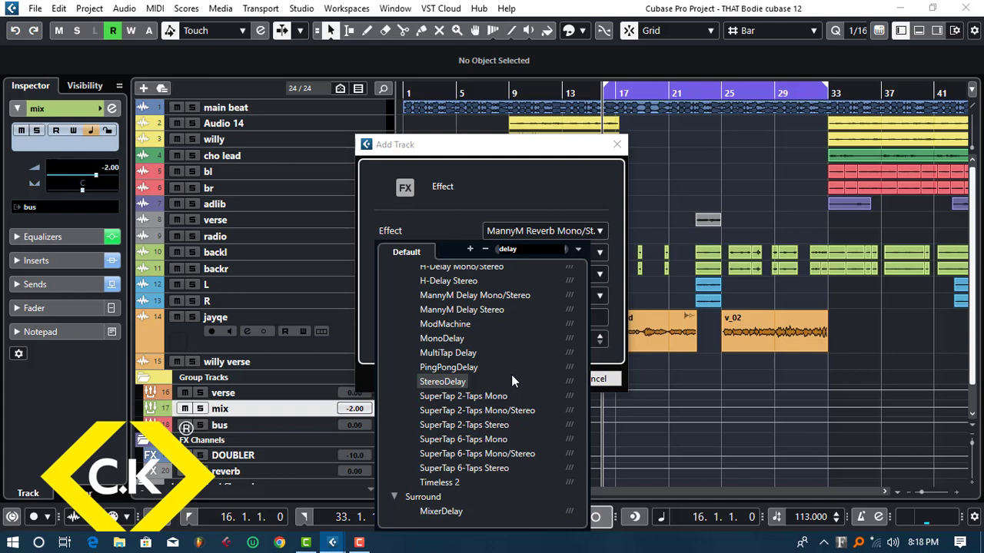
{"action": "left_click", "coordinate": [467, 283]}
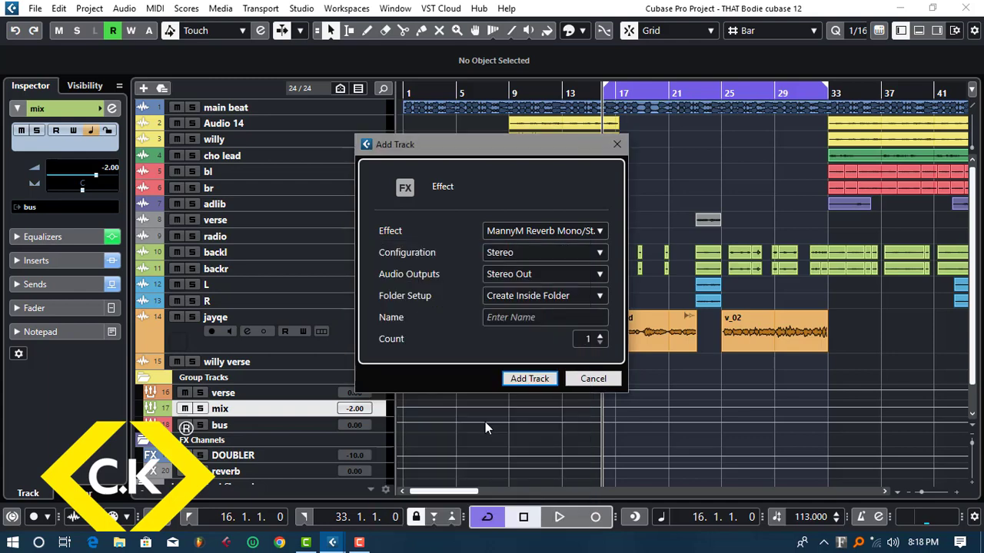
Name the new effect track "delay" and add it to the project
{"action": "left_click", "coordinate": [530, 318]}
{"action": "type", "text": "delay"}
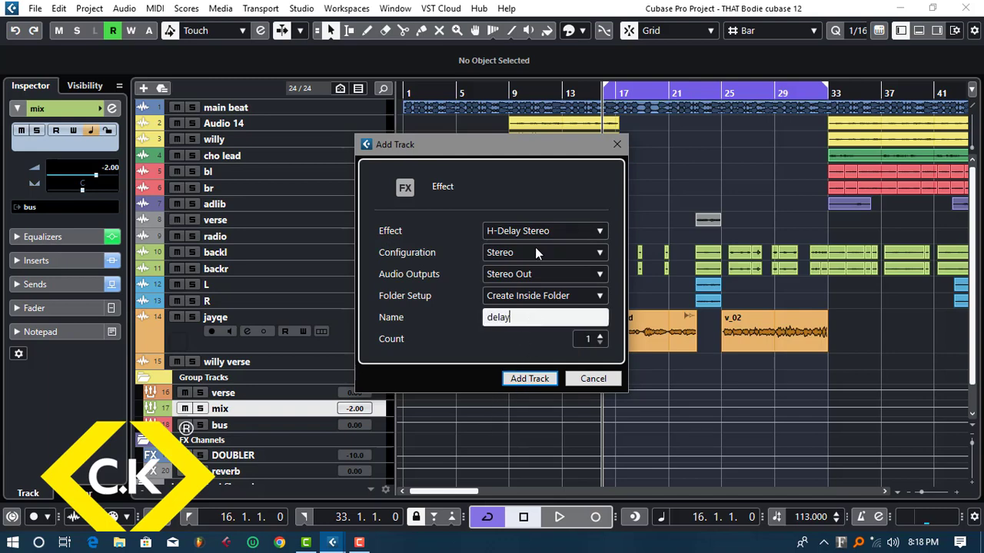
{"action": "left_click", "coordinate": [537, 379]}
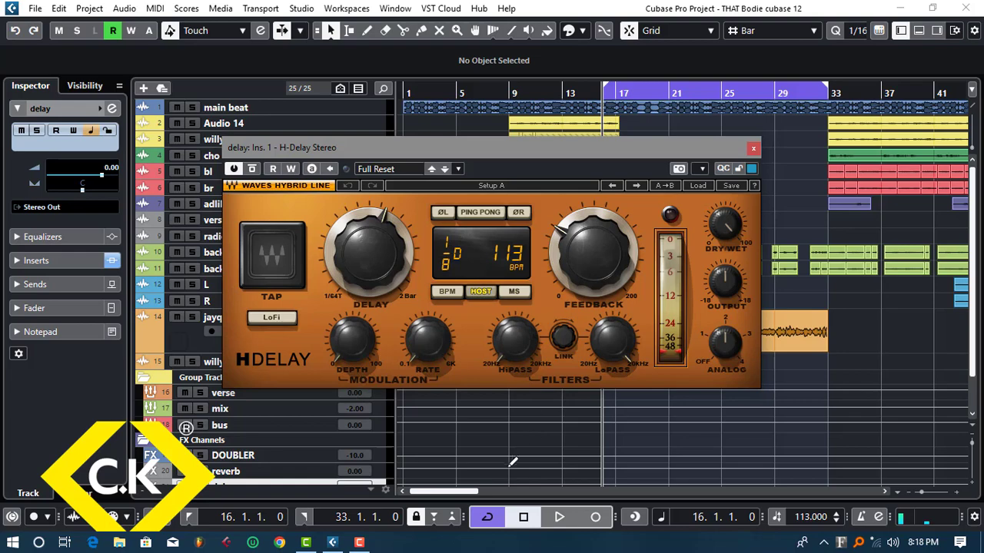
Move the H-Delay window aside and add an active third send to the delay channel in the mix group's channel settings
{"action": "scroll", "coordinate": [507, 453], "scroll_direction": "down", "scroll_amount": 3}
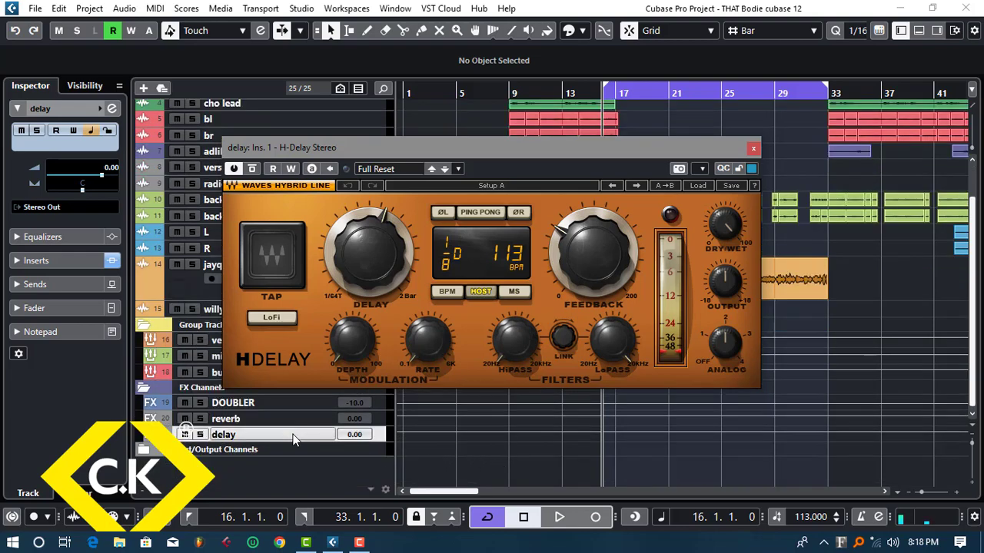
{"action": "left_click_drag", "start_coordinate": [408, 143], "coordinate": [663, 154]}
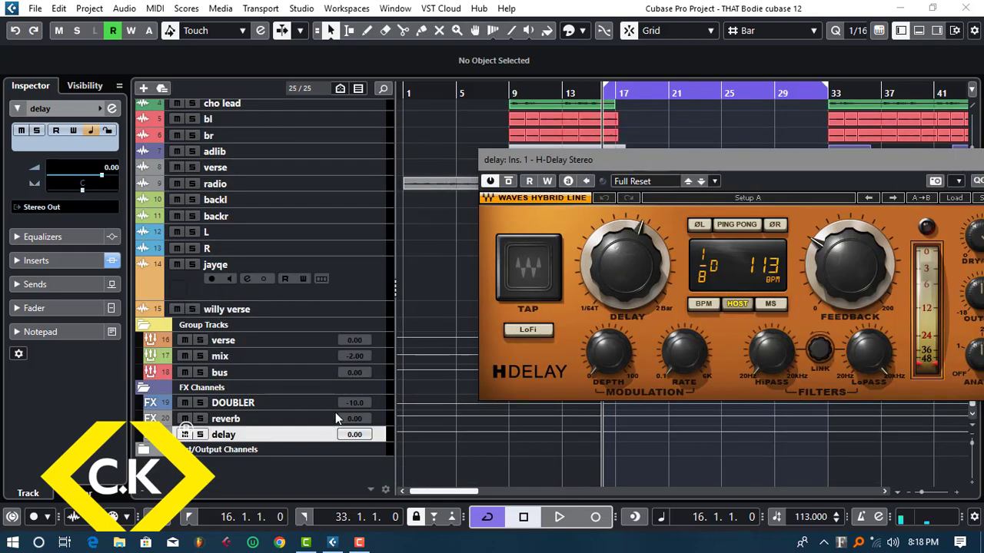
{"action": "left_click", "coordinate": [376, 353]}
{"action": "left_click", "coordinate": [112, 110]}
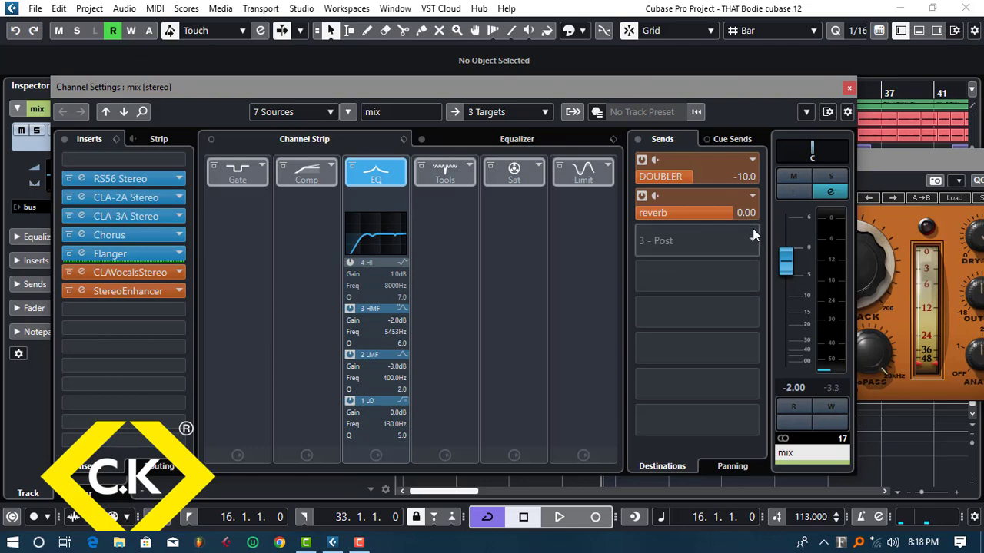
{"action": "left_click", "coordinate": [752, 241]}
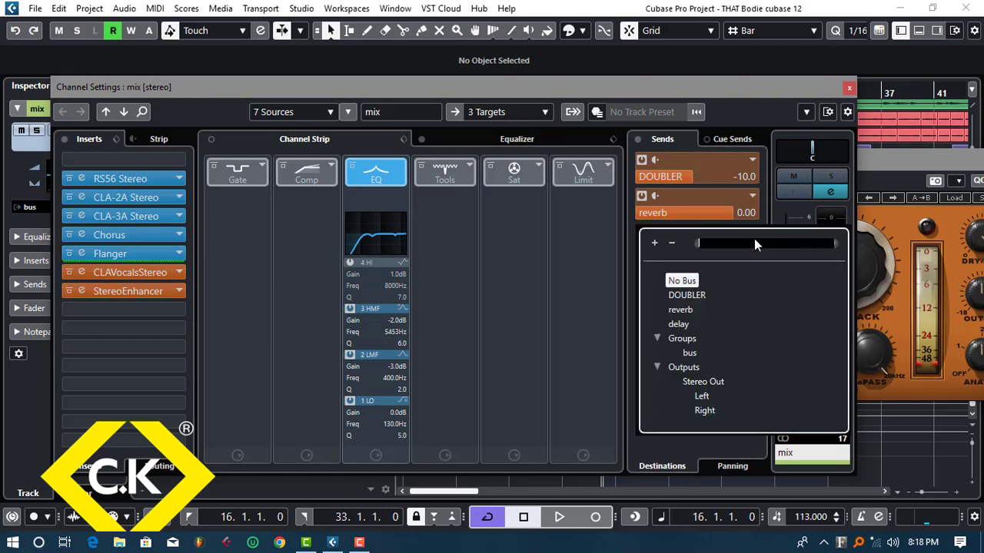
{"action": "left_click", "coordinate": [683, 326]}
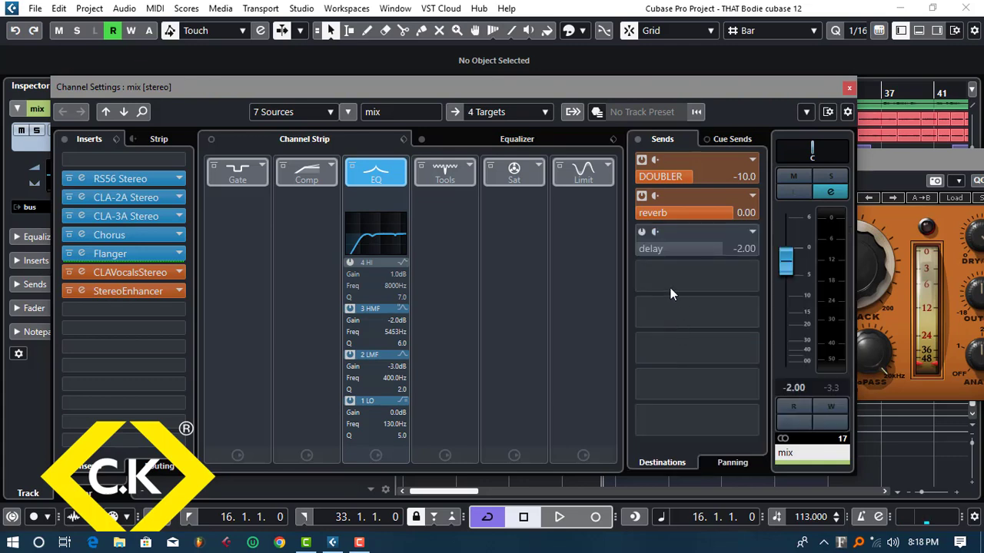
{"action": "left_click", "coordinate": [641, 232]}
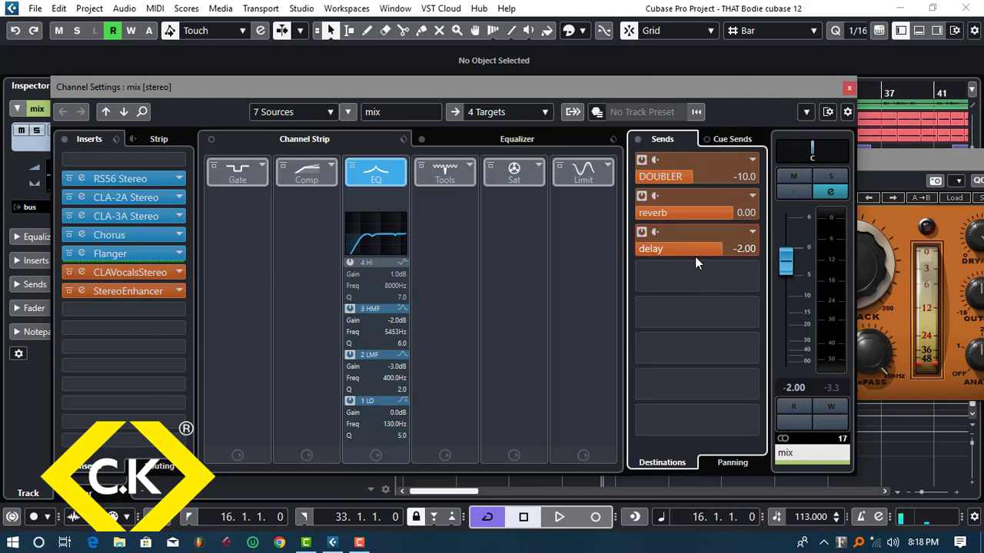
Set the level of the mix group's delay send to 0
{"action": "double_click", "coordinate": [743, 251]}
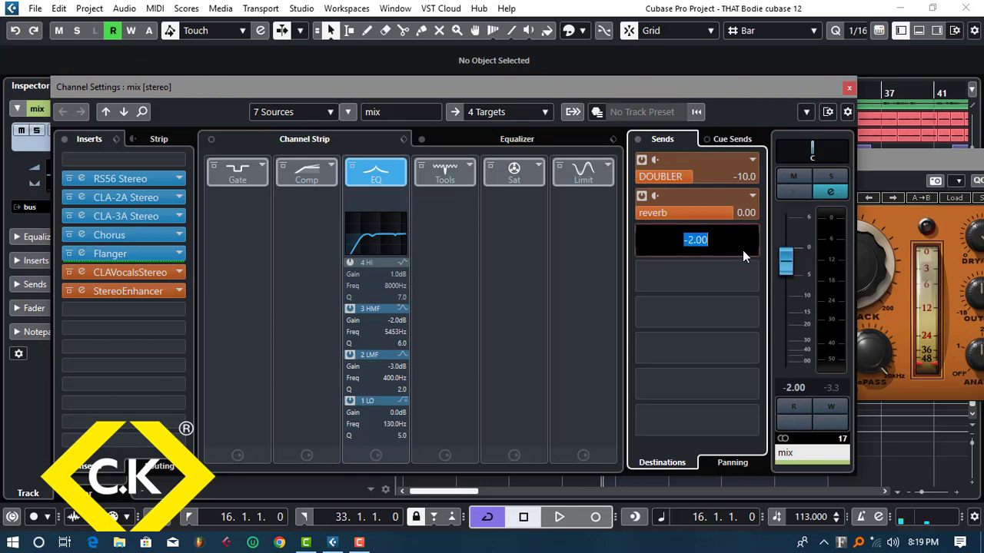
{"action": "type", "text": "0"}
{"action": "key", "text": "Return"}
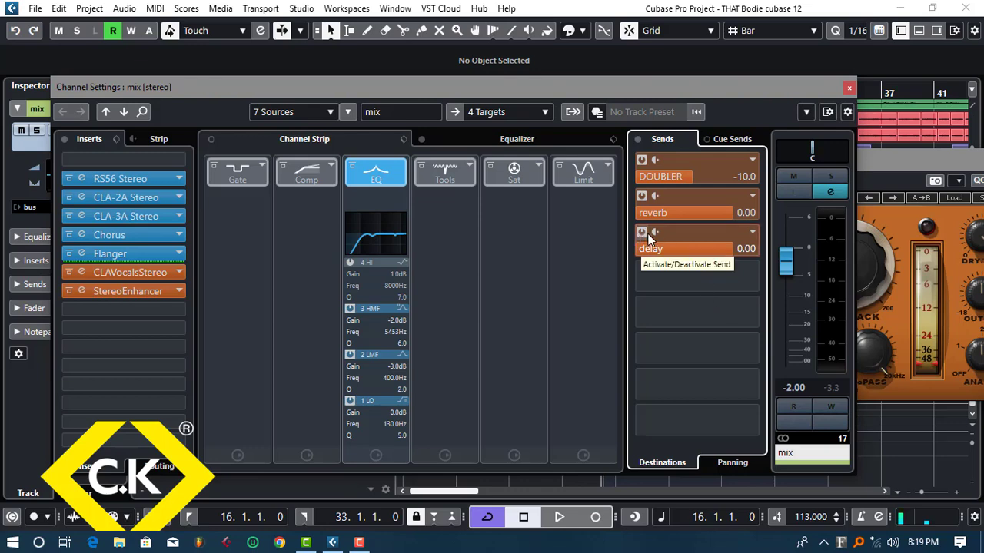
Try Stereo Out as the third send's destination on the mix group, and clear that send with No Bus
{"action": "left_click", "coordinate": [752, 232]}
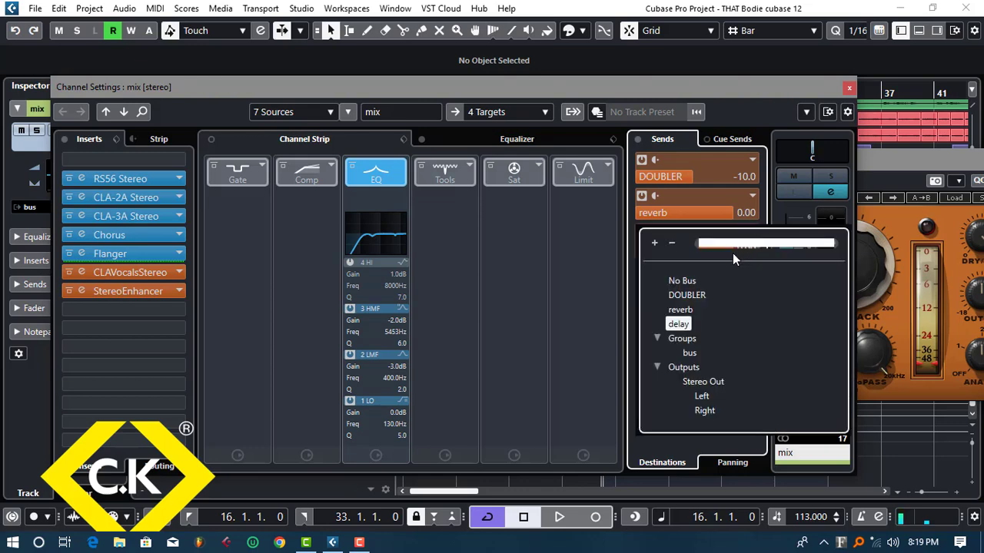
{"action": "left_click", "coordinate": [697, 382]}
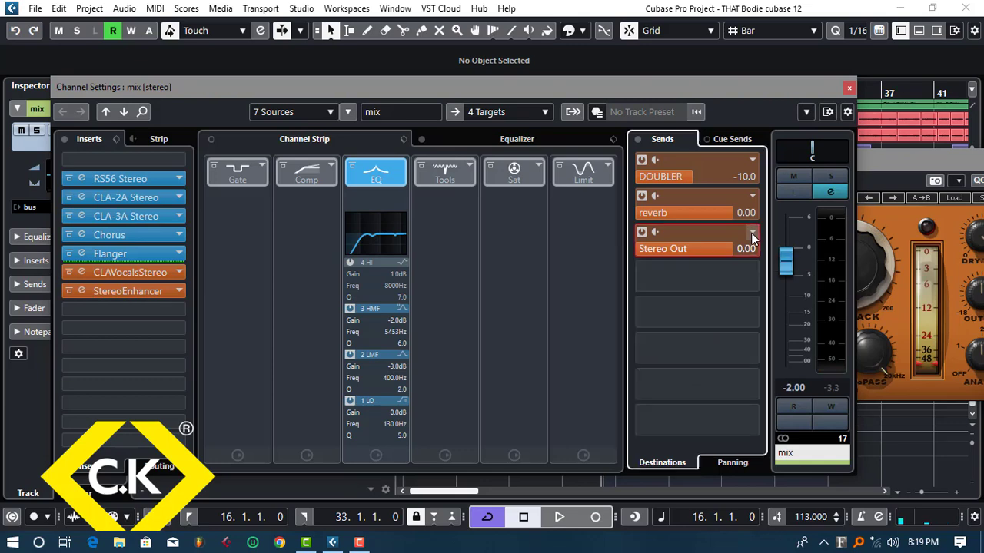
{"action": "left_click", "coordinate": [751, 233]}
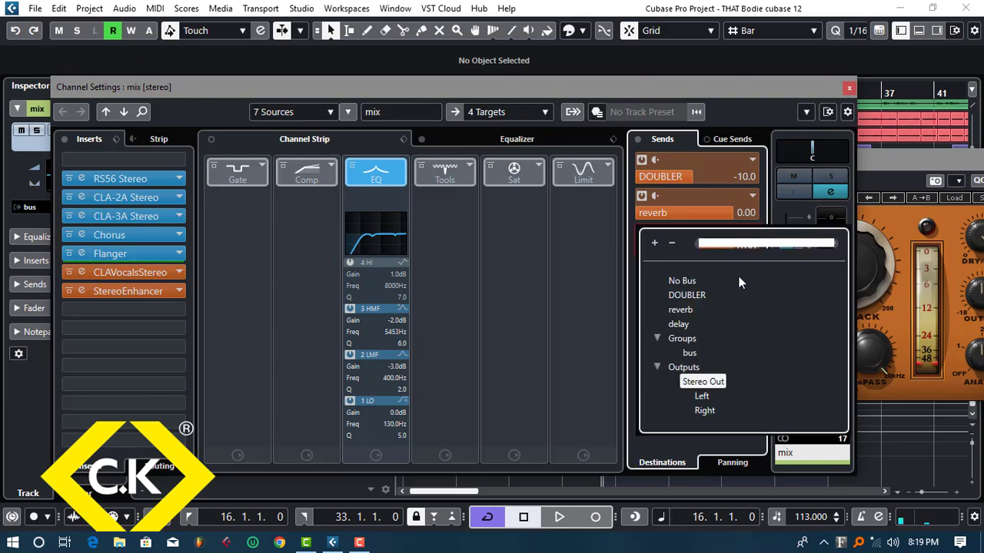
{"action": "left_click", "coordinate": [685, 281]}
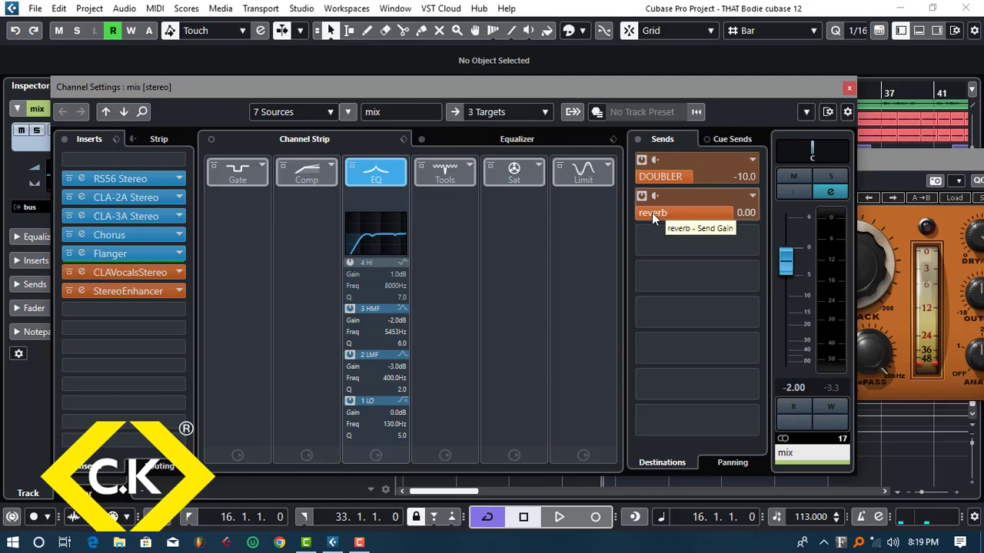
Close the mix channel settings and H-Delay windows, and open the reverb channel's settings with the window moved clear of the track list
{"action": "left_click", "coordinate": [849, 87]}
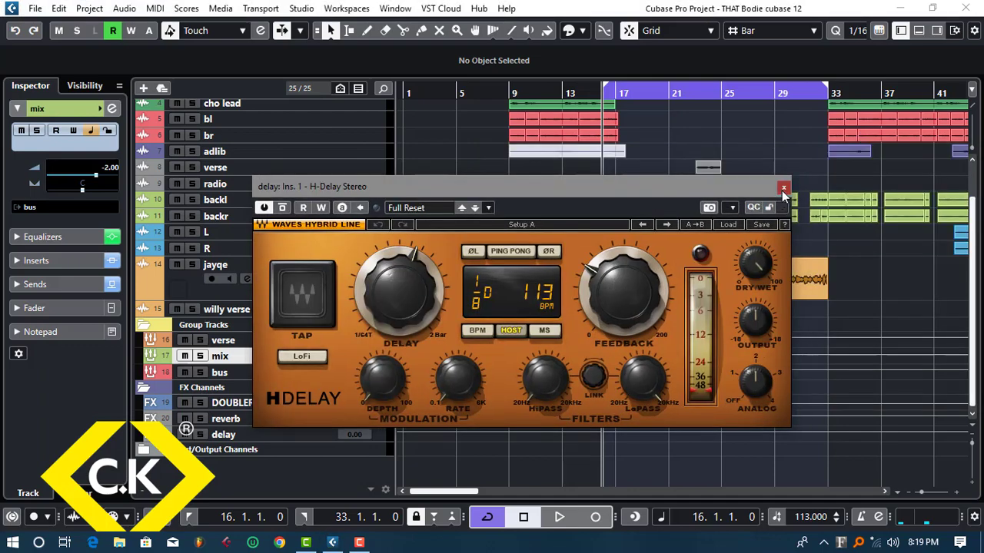
{"action": "left_click", "coordinate": [784, 187]}
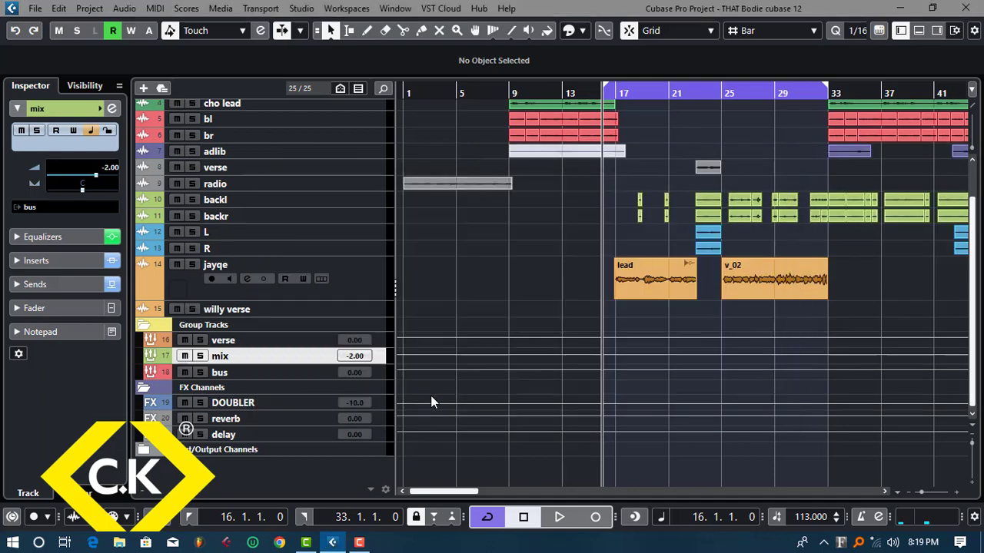
{"action": "left_click", "coordinate": [385, 421]}
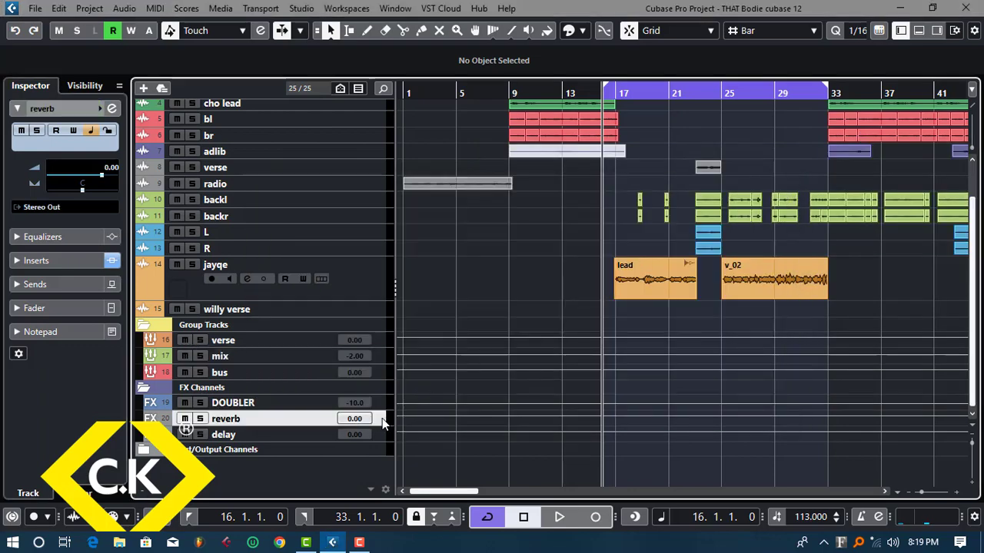
{"action": "left_click", "coordinate": [111, 108]}
{"action": "left_click_drag", "start_coordinate": [211, 101], "coordinate": [510, 118]}
Review the inserts and sends of the mix group and the delay channel in the channel settings
{"action": "left_click", "coordinate": [301, 356]}
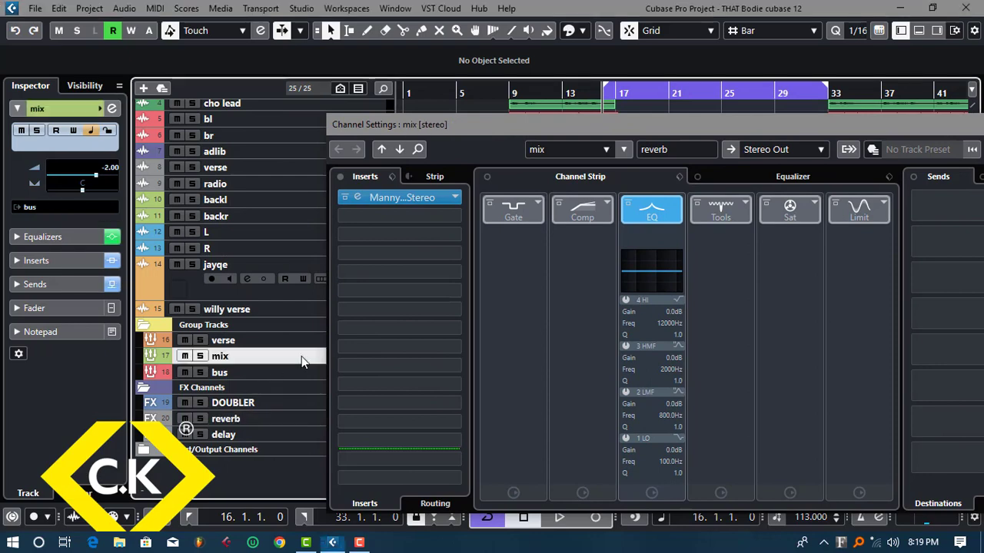
{"action": "left_click_drag", "start_coordinate": [842, 121], "coordinate": [823, 101]}
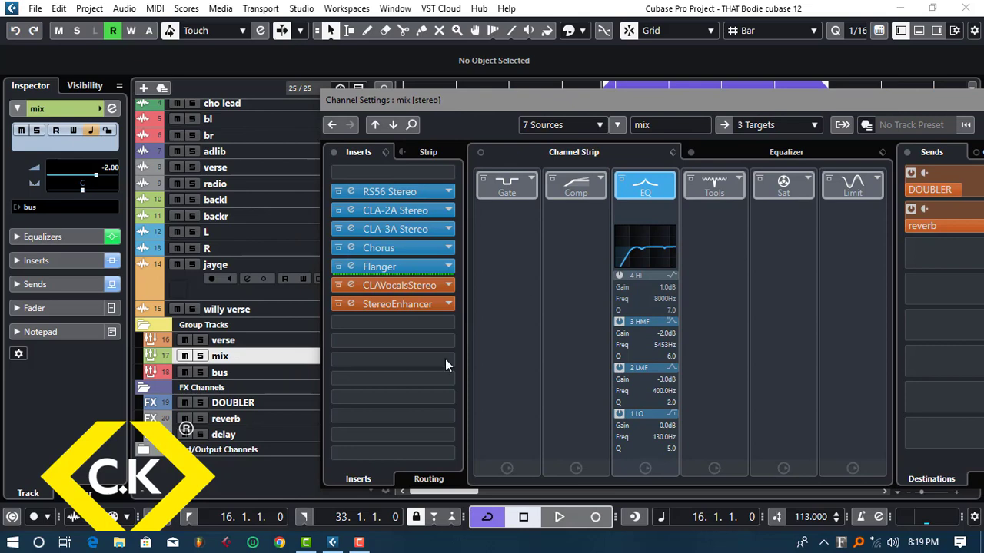
{"action": "left_click", "coordinate": [295, 439]}
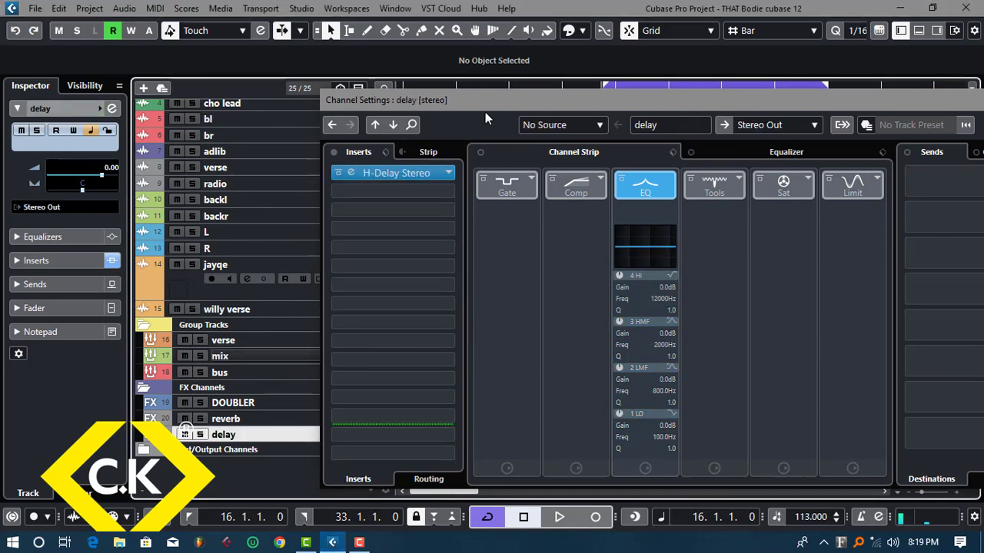
Open the MannyM Reverb plug-in from the reverb channel's inserts and reposition its window
{"action": "left_click", "coordinate": [286, 416]}
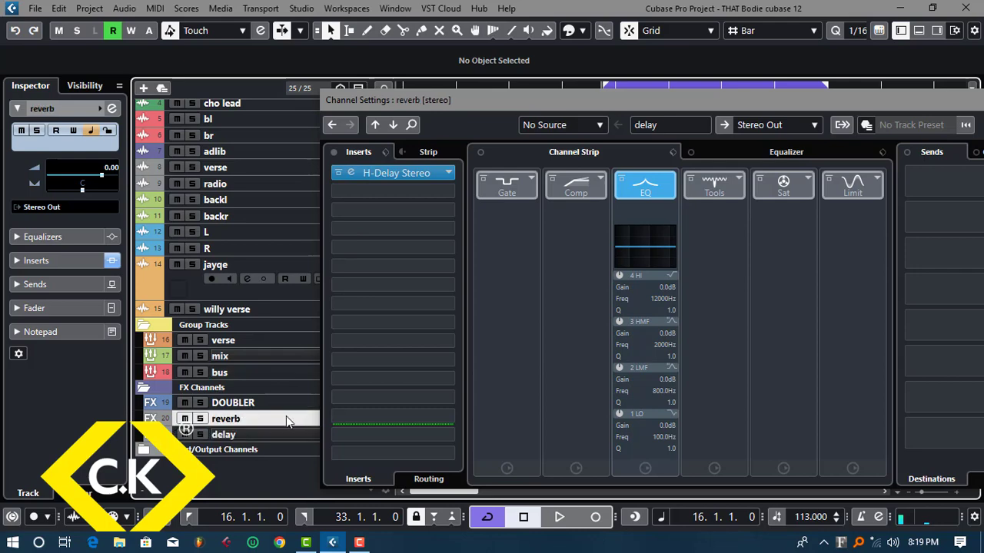
{"action": "left_click", "coordinate": [395, 173]}
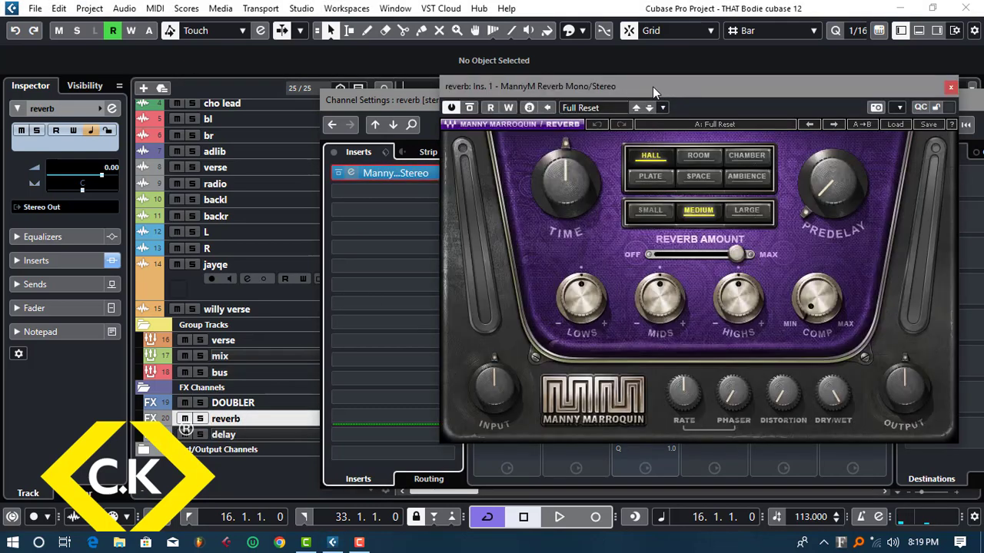
{"action": "left_click_drag", "start_coordinate": [668, 86], "coordinate": [528, 101]}
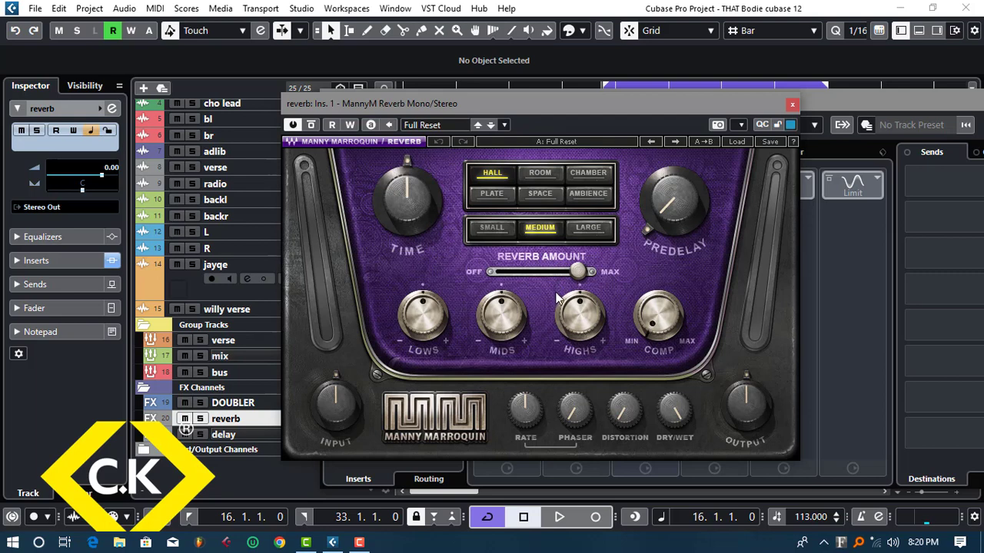
Audition Plate with Small size during playback, settle on Ambience with Large size for the reverb, and stop playback
{"action": "key", "text": "space"}
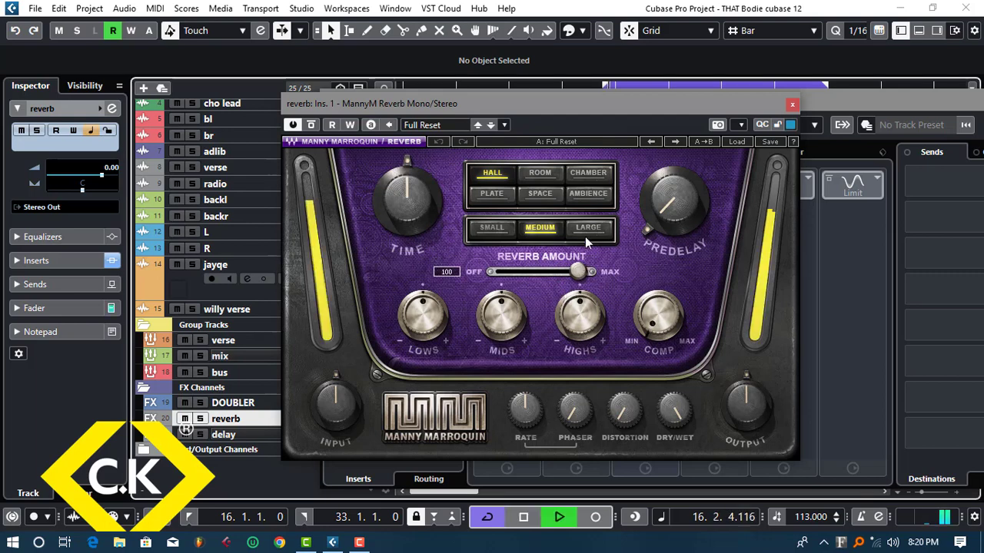
{"action": "left_click", "coordinate": [494, 232]}
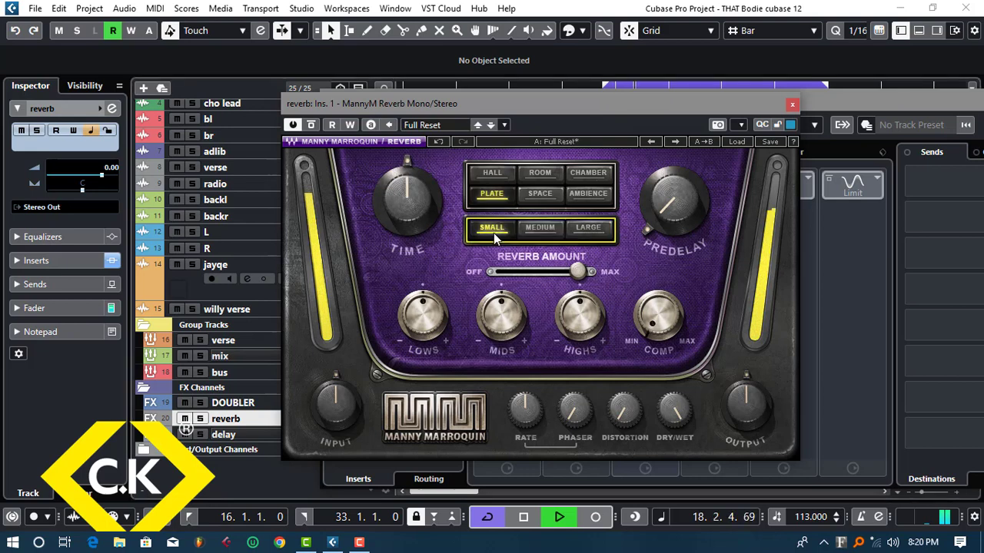
{"action": "left_click", "coordinate": [598, 229]}
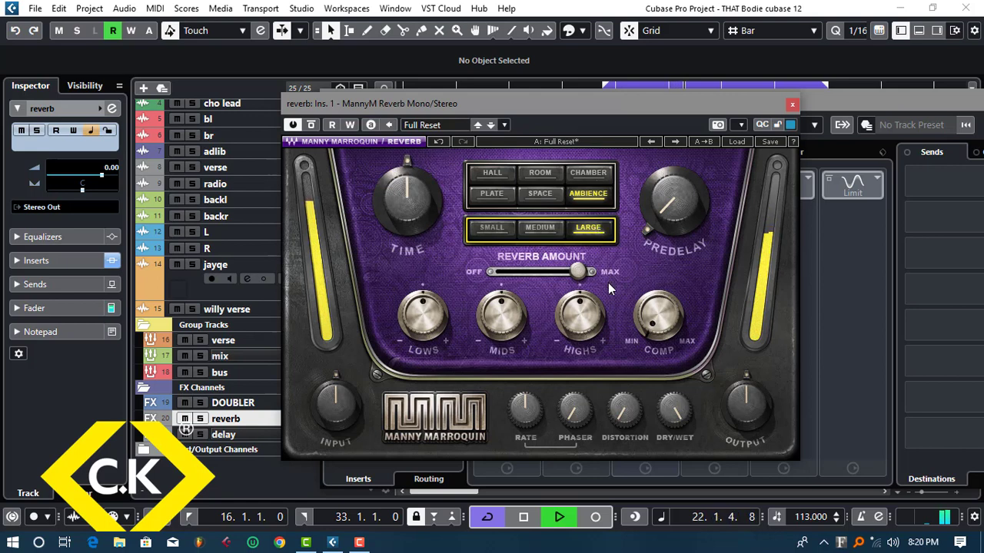
{"action": "key", "text": "space"}
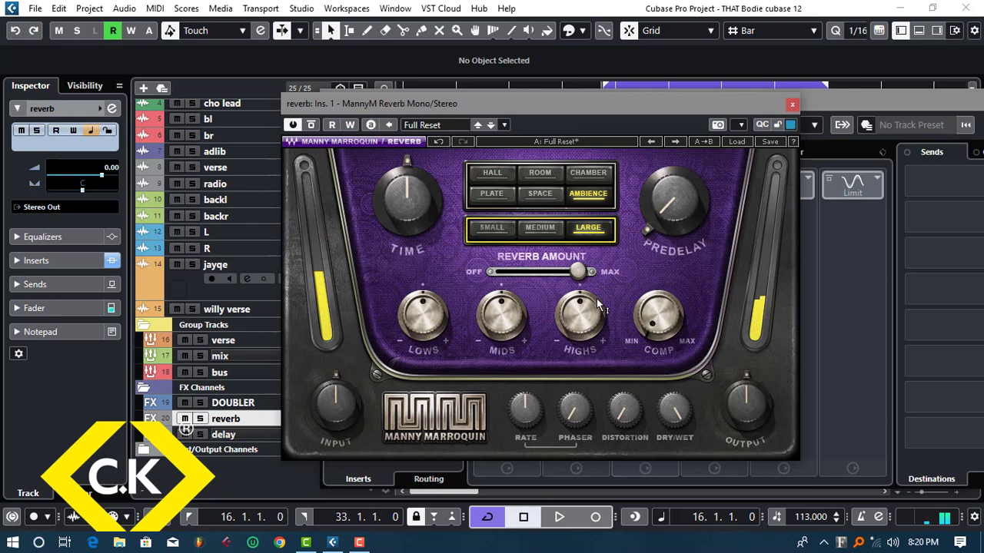
Raise the reverb's Highs and Mids and reduce its Lows during playback, then stop and close the MannyM Reverb window
{"action": "mouse_move", "coordinate": [588, 323]}
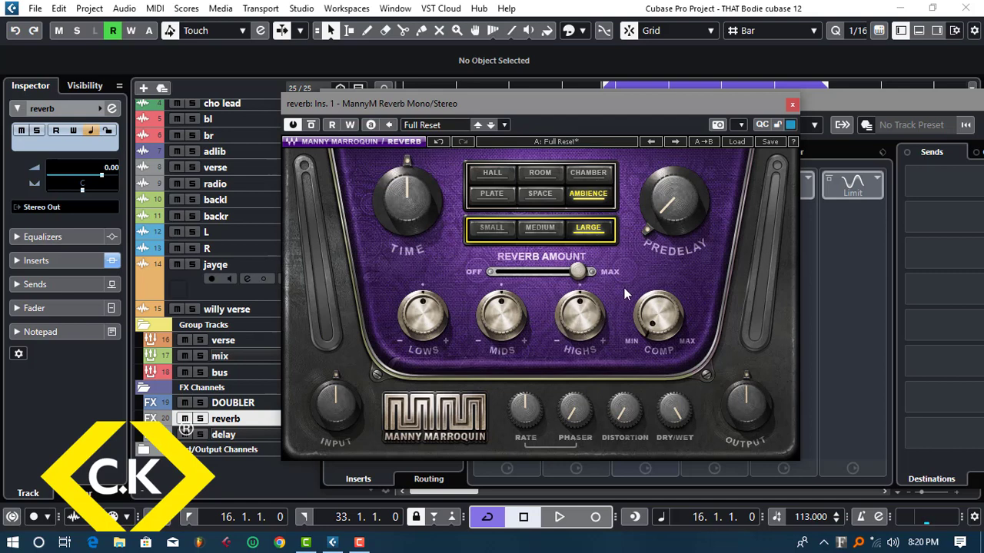
{"action": "key", "text": "space"}
{"action": "left_click", "coordinate": [584, 329]}
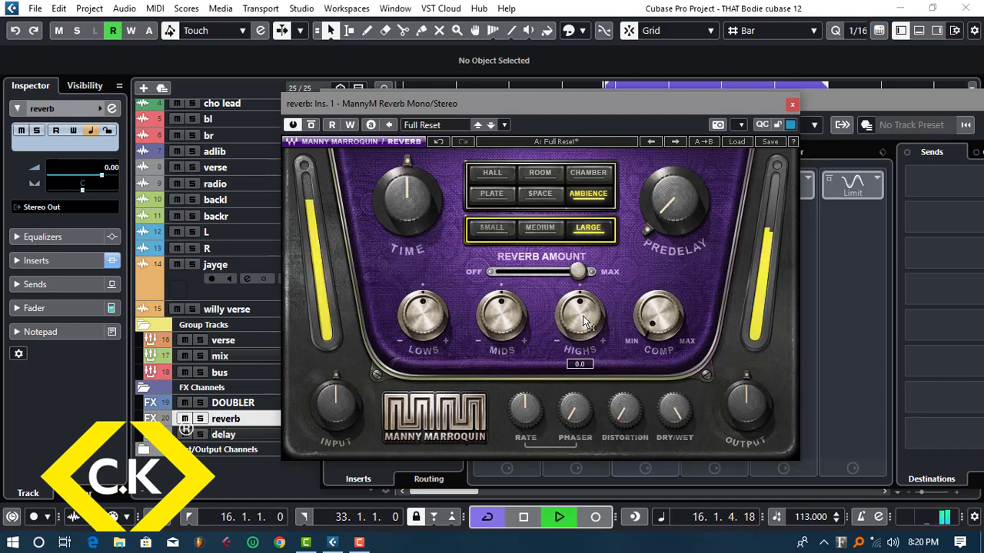
{"action": "mouse_move", "coordinate": [584, 329]}
{"action": "left_mouse_down"}
{"action": "mouse_move", "coordinate": [584, 305]}
{"action": "mouse_move", "coordinate": [573, 329]}
{"action": "left_mouse_up"}
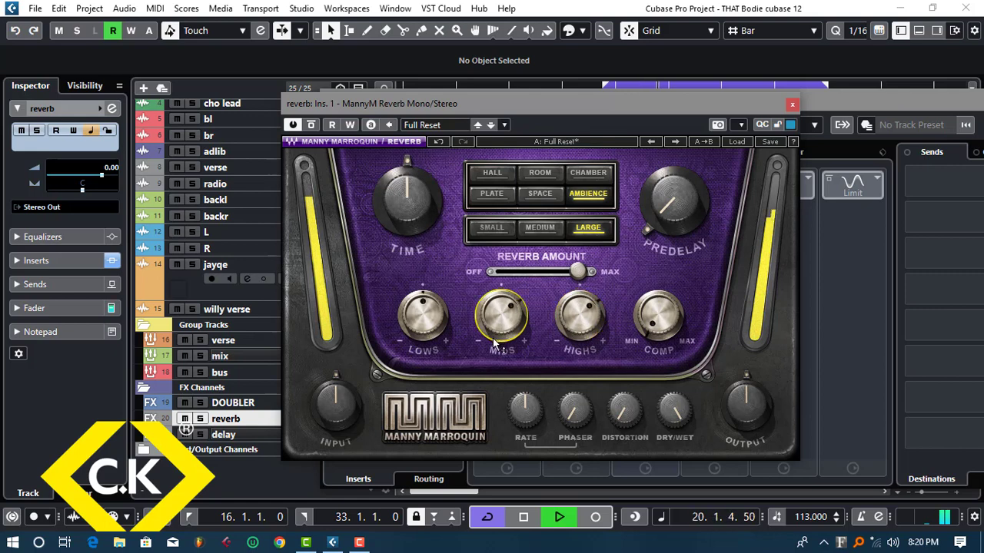
{"action": "left_click_drag", "start_coordinate": [503, 329], "coordinate": [502, 314]}
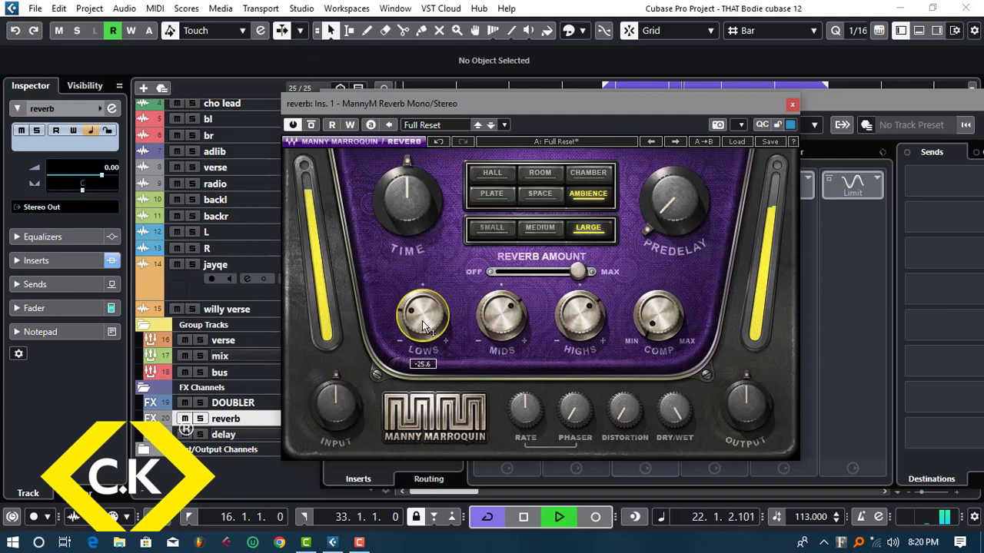
{"action": "mouse_move", "coordinate": [424, 318]}
{"action": "left_mouse_down"}
{"action": "mouse_move", "coordinate": [423, 327]}
{"action": "mouse_move", "coordinate": [423, 317]}
{"action": "left_mouse_up"}
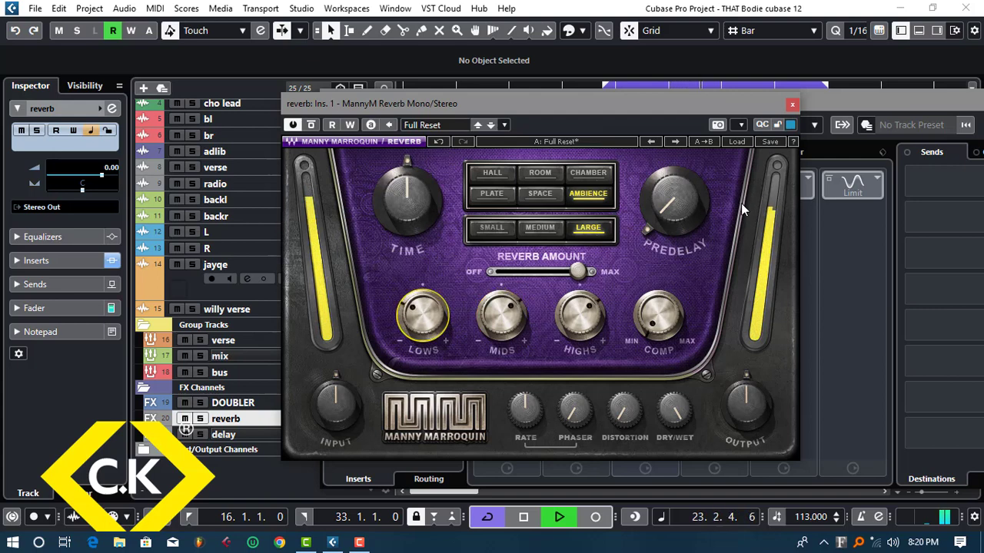
{"action": "key", "text": "space"}
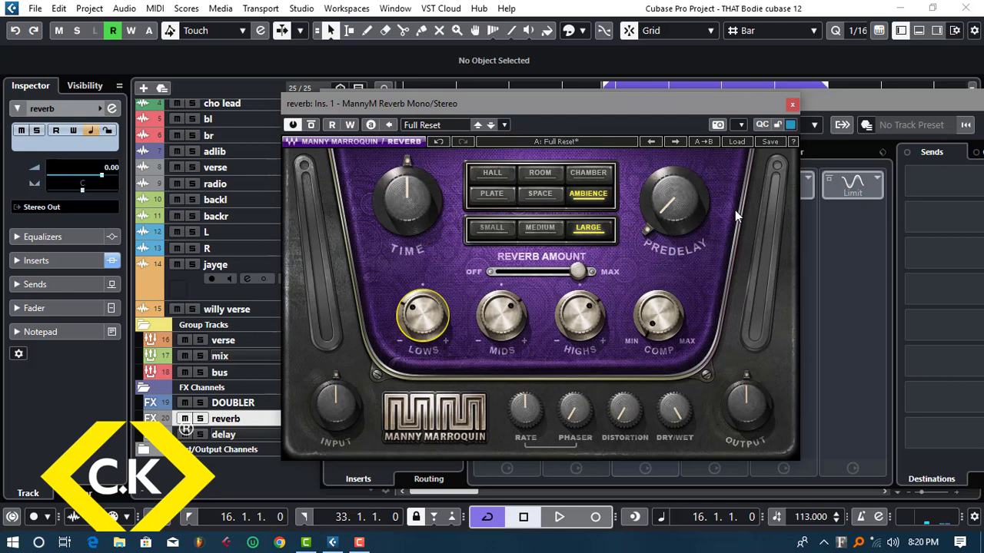
{"action": "left_click", "coordinate": [791, 103]}
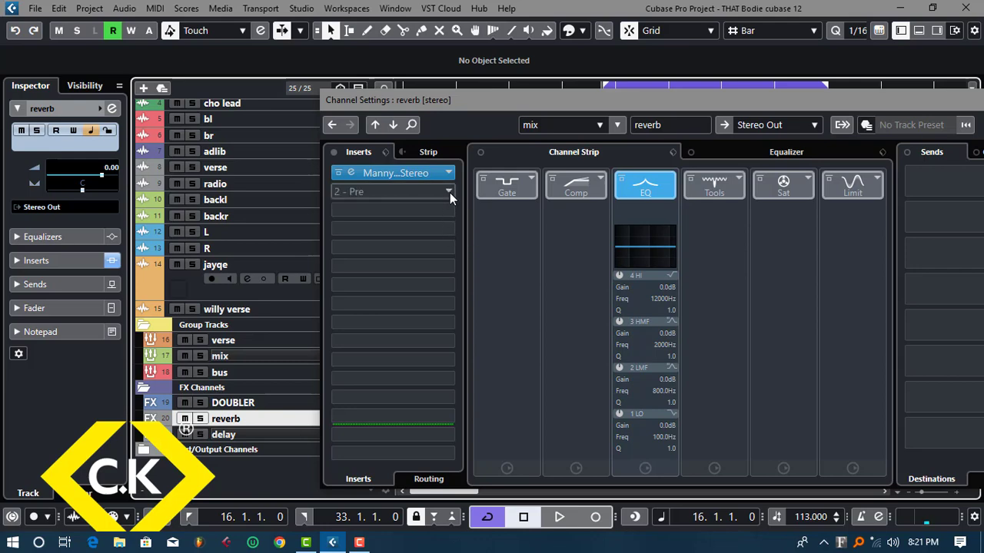
Add C1 comp Stereo to the reverb channel's second insert slot and move its window clear of the insert list
{"action": "left_click", "coordinate": [449, 193]}
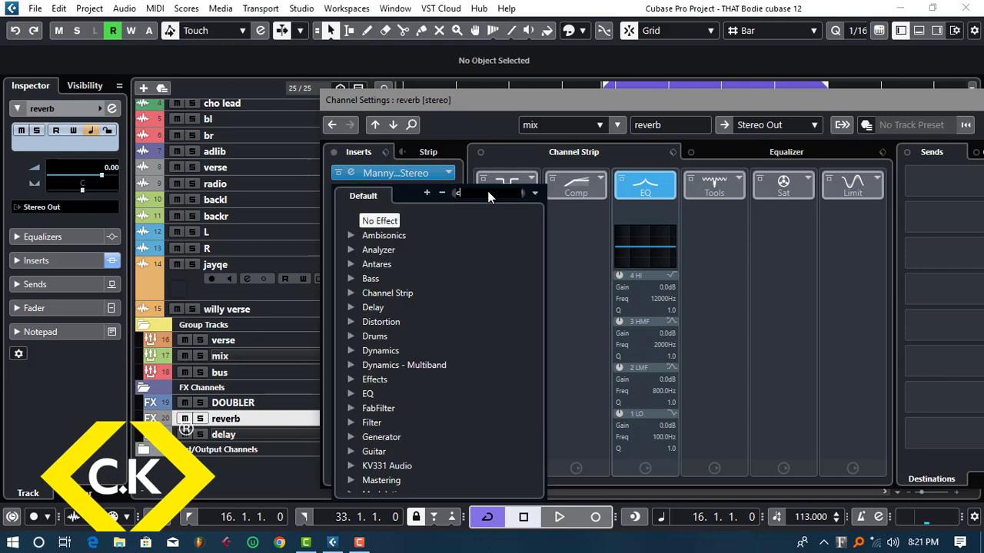
{"action": "type", "text": "comp"}
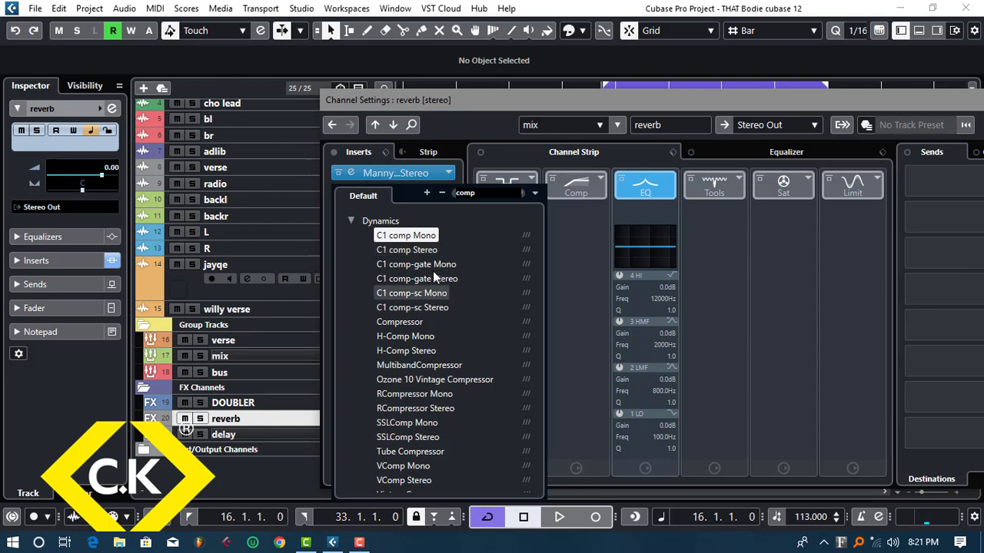
{"action": "left_click", "coordinate": [429, 250]}
{"action": "double_click", "coordinate": [429, 251]}
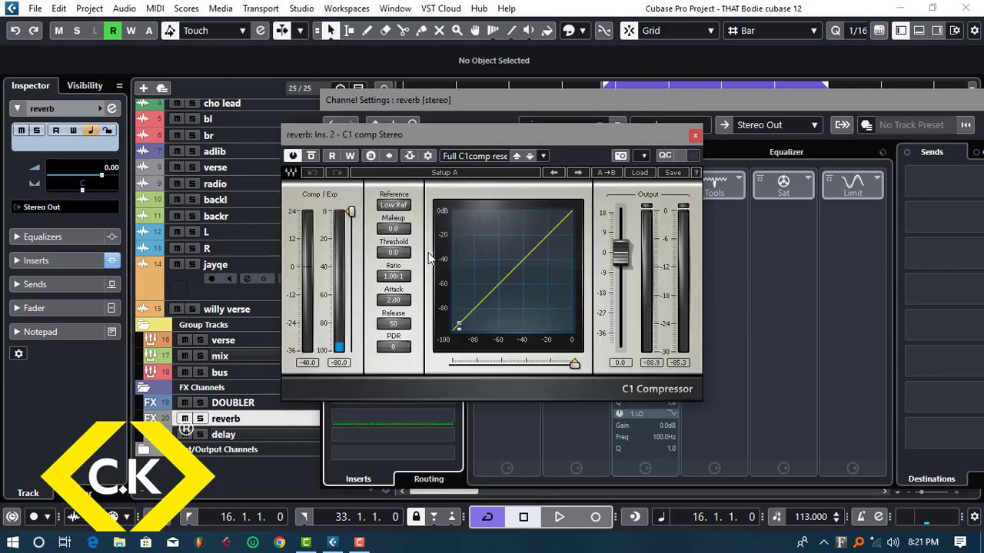
{"action": "left_click_drag", "start_coordinate": [477, 140], "coordinate": [705, 200]}
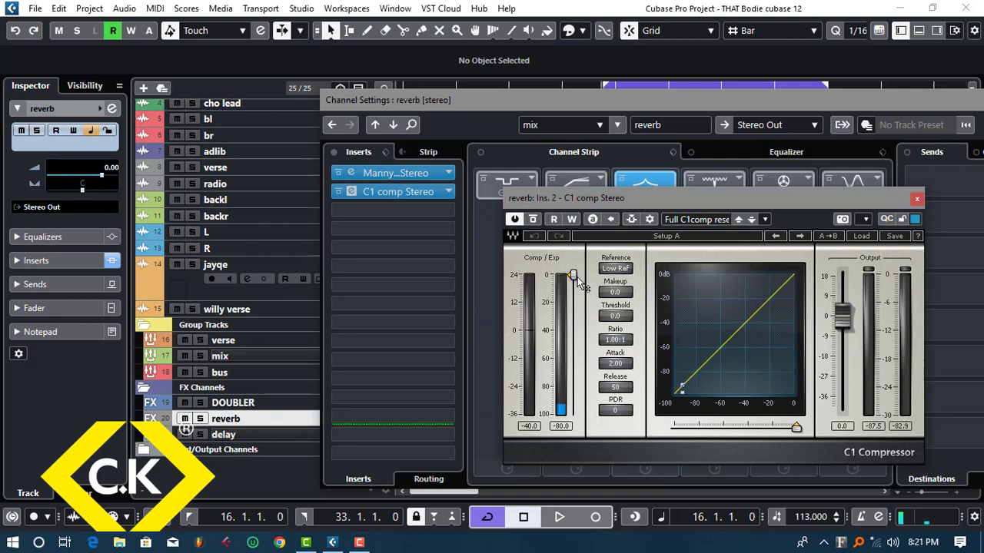
Set the C1 compressor's threshold to -40 while the project plays, and stop playback
{"action": "key", "text": "space"}
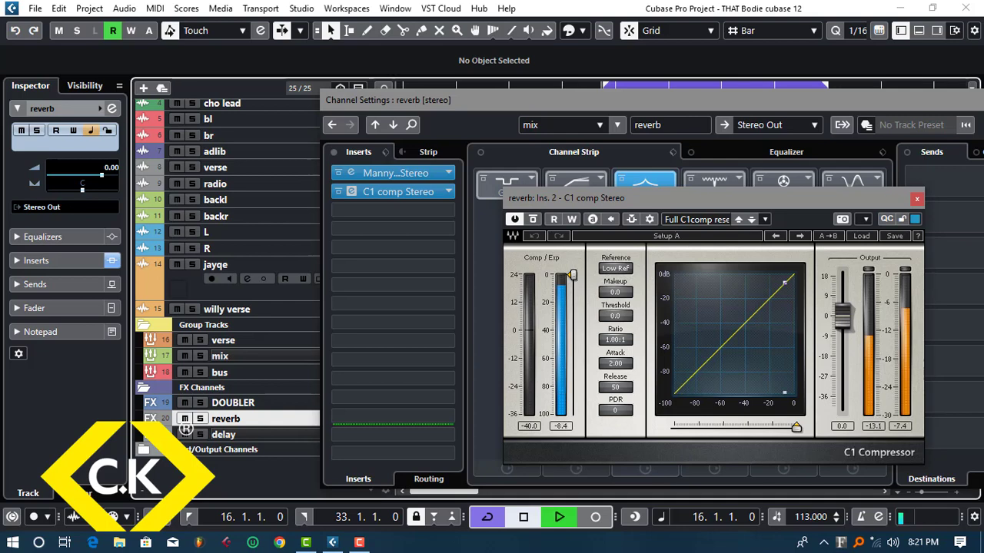
{"action": "left_click_drag", "start_coordinate": [573, 276], "coordinate": [541, 403]}
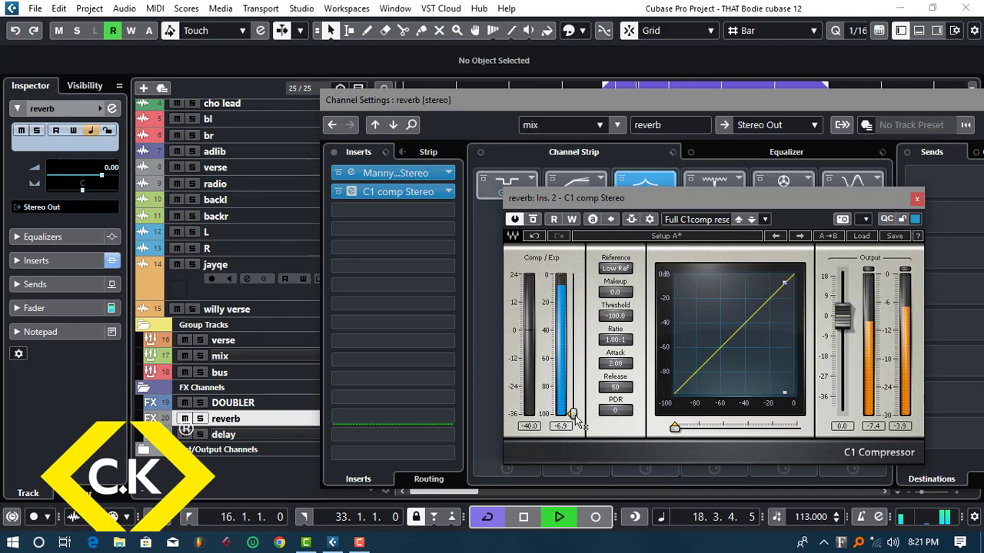
{"action": "left_click_drag", "start_coordinate": [573, 415], "coordinate": [572, 375]}
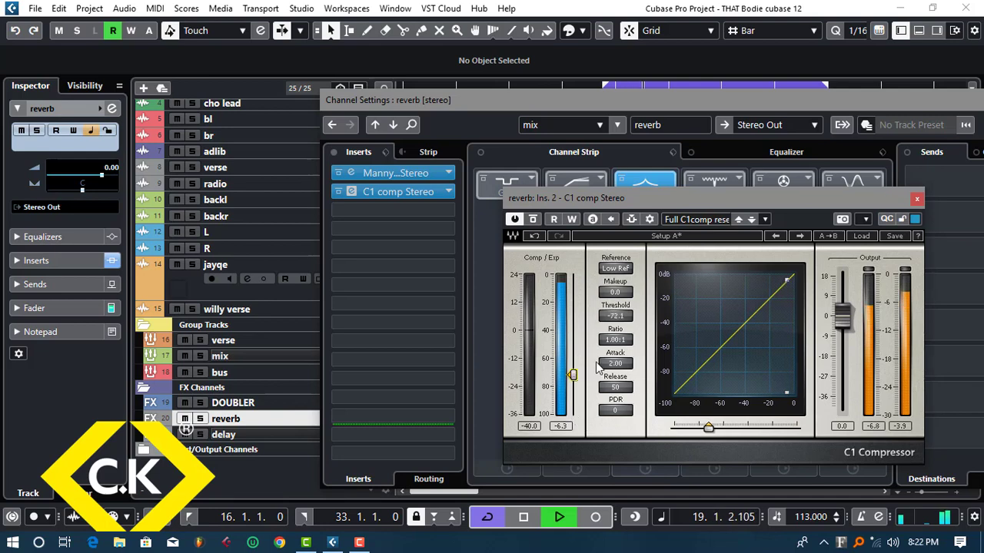
{"action": "left_click", "coordinate": [615, 316]}
{"action": "type", "text": "-40"}
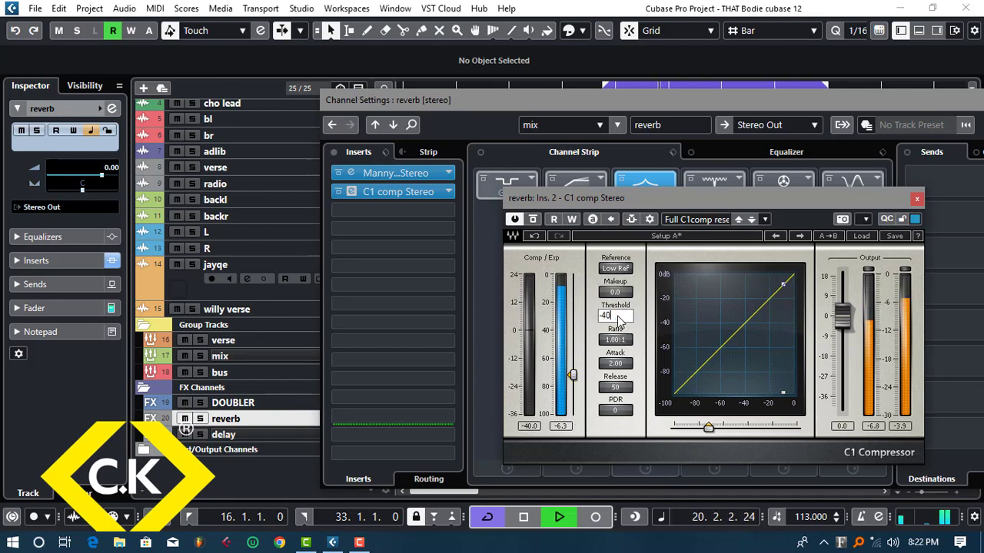
{"action": "key", "text": "Return"}
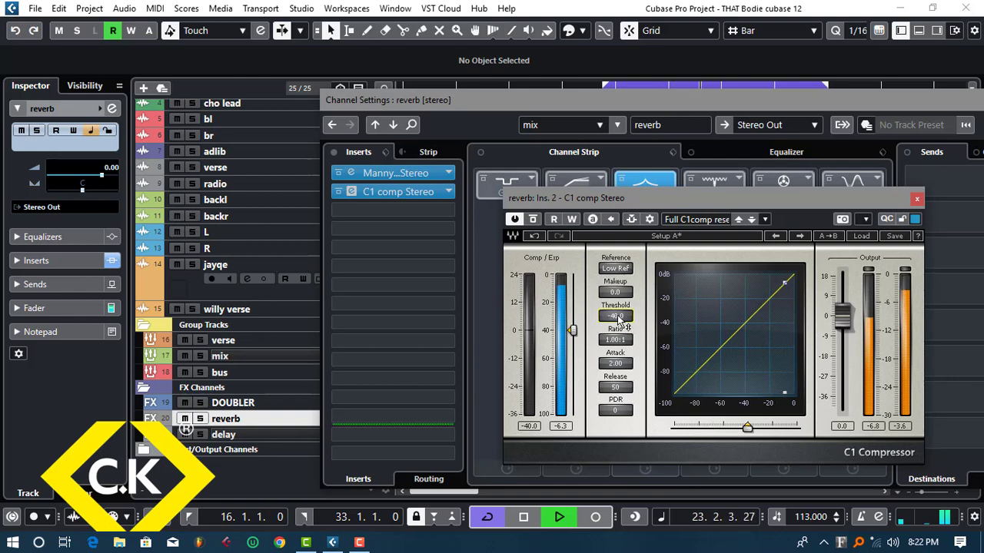
{"action": "key", "text": "space"}
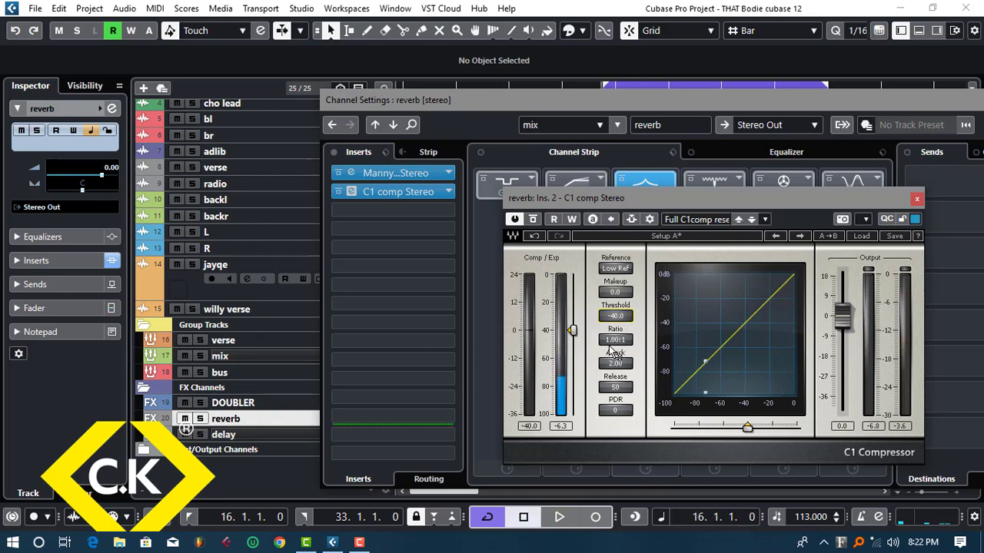
Try a ratio of 2.1 on the C1 compressor
{"action": "left_click_drag", "start_coordinate": [612, 342], "coordinate": [613, 330]}
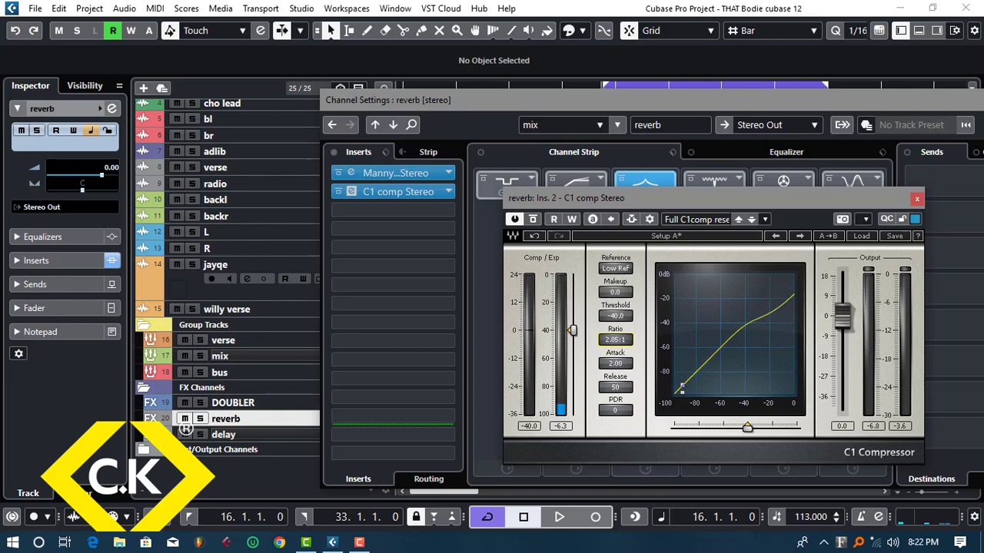
{"action": "double_click", "coordinate": [611, 342]}
{"action": "type", "text": "2.1"}
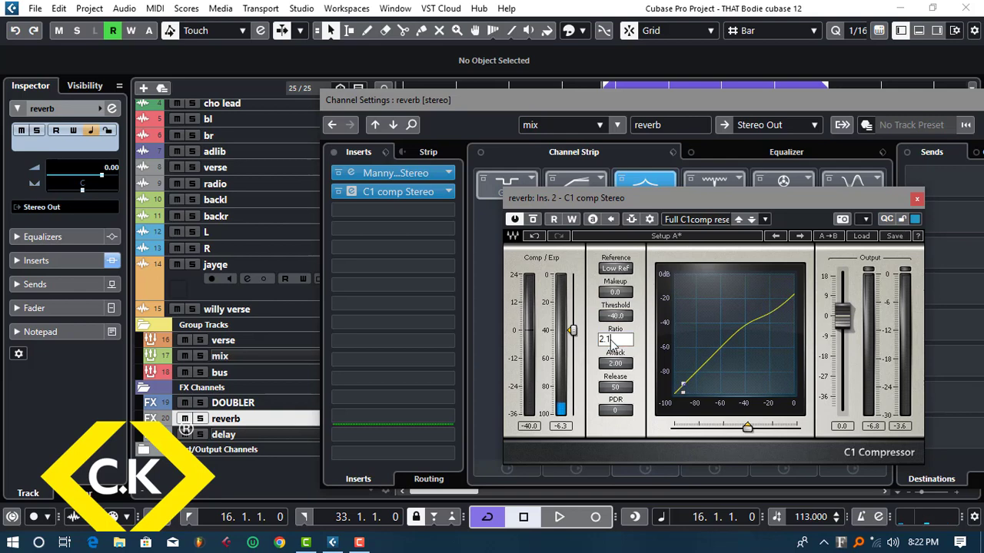
{"action": "key", "text": "Return"}
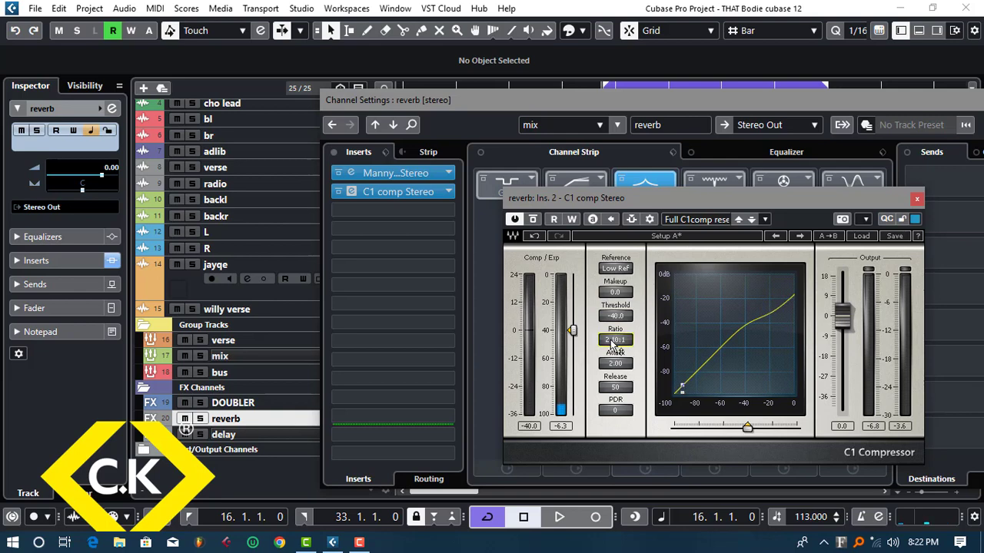
Set the C1 compressor's ratio to 12.1 and its attack to 1
{"action": "double_click", "coordinate": [612, 342]}
{"action": "type", "text": "12"}
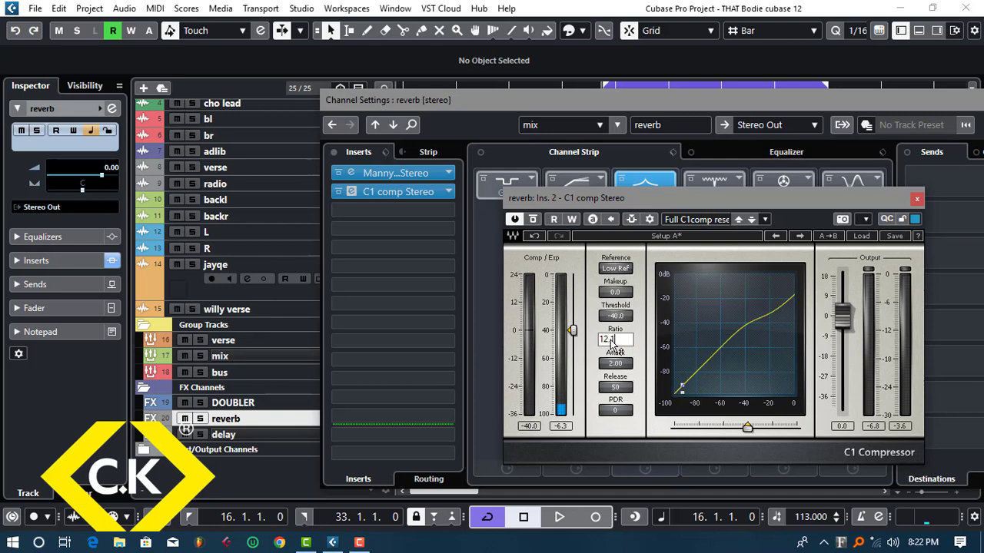
{"action": "key", "text": "Return"}
{"action": "double_click", "coordinate": [616, 368]}
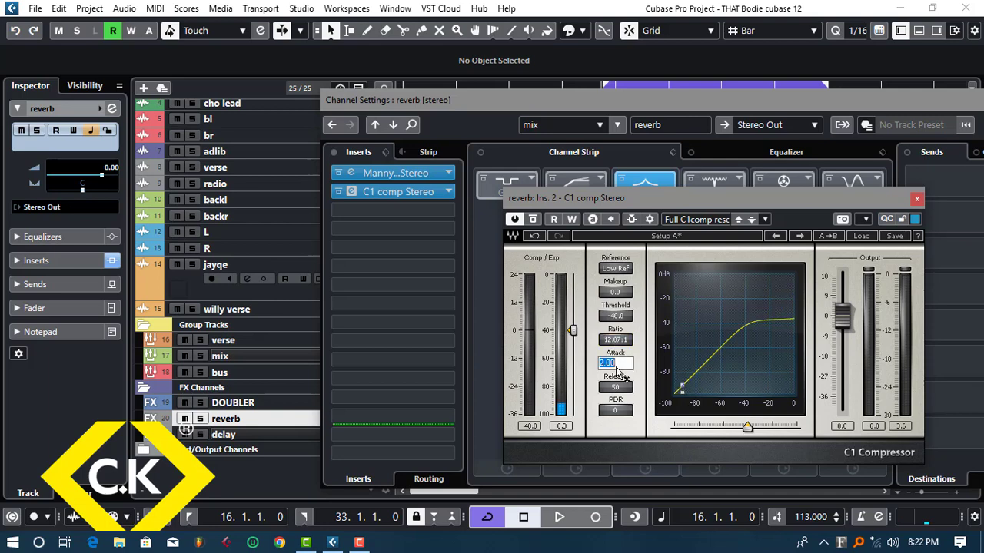
{"action": "type", "text": "1"}
{"action": "key", "text": "Return"}
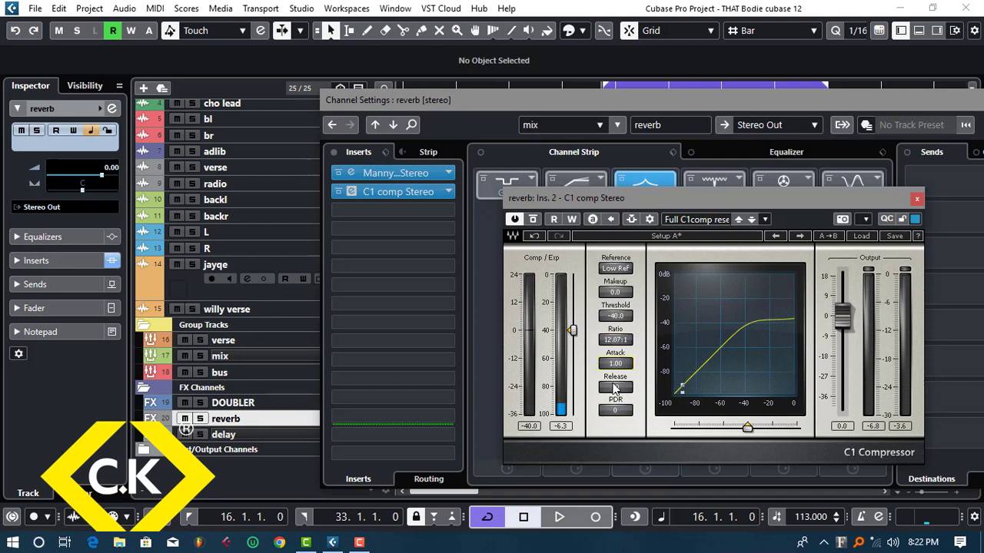
Set the C1 compressor's release to 2000 and PDR to 1000, and audition the compressed reverb
{"action": "double_click", "coordinate": [614, 386]}
{"action": "type", "text": "200"}
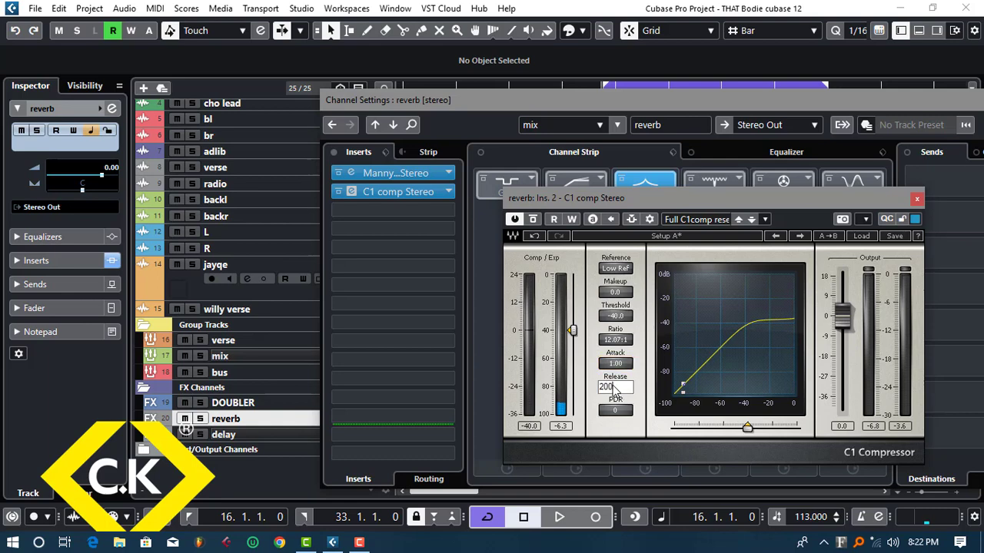
{"action": "key", "text": "Return"}
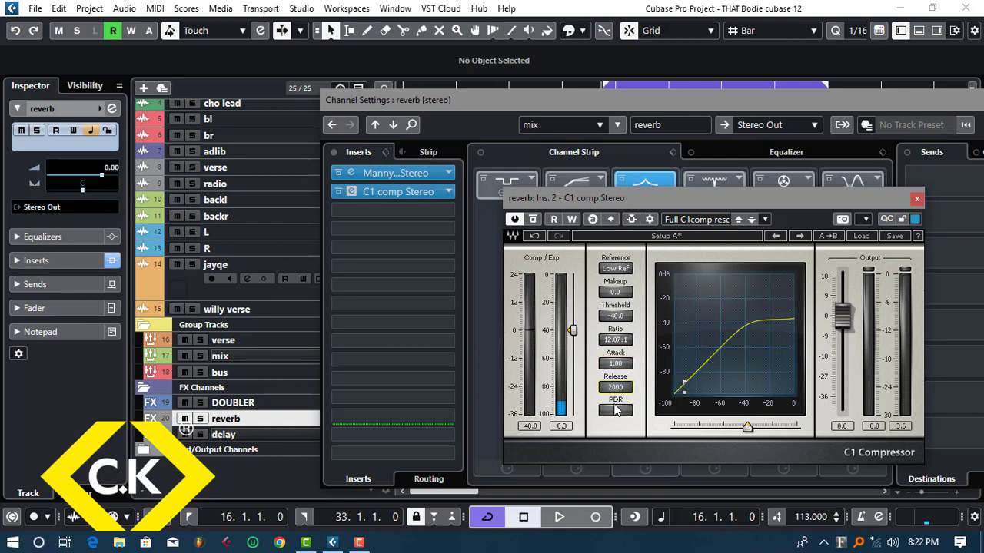
{"action": "double_click", "coordinate": [615, 412]}
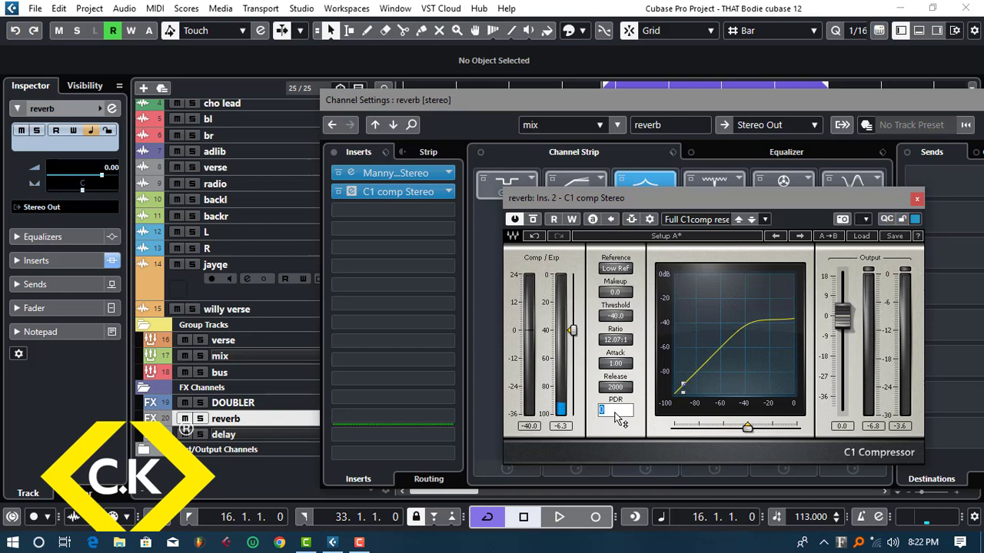
{"action": "key", "text": "Return"}
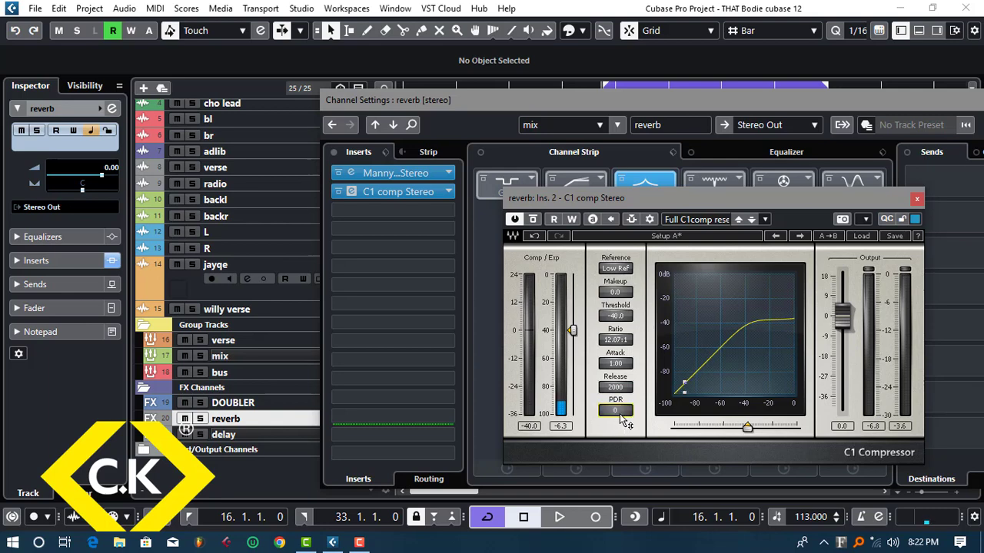
{"action": "left_click_drag", "start_coordinate": [614, 411], "coordinate": [630, 350]}
{"action": "key", "text": "space"}
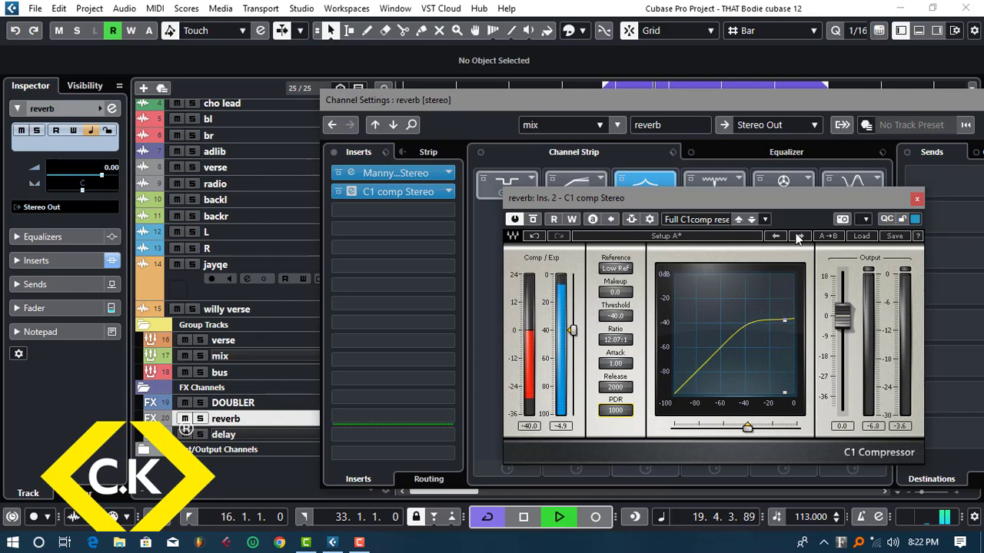
{"action": "key", "text": "space"}
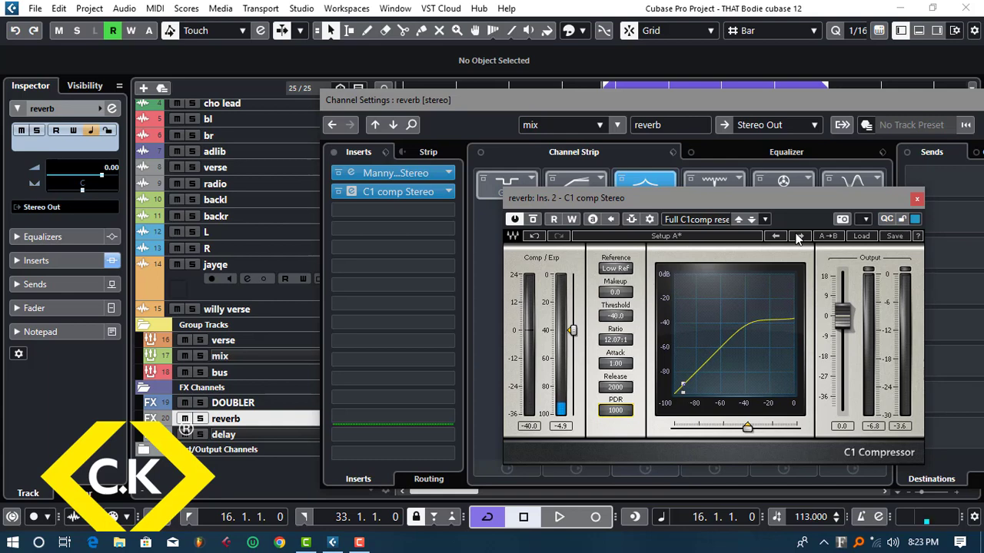
Activate the C1 compressor's side-chain input and bring the mix group's channel settings and sends into full view
{"action": "left_click", "coordinate": [632, 220]}
{"action": "left_click", "coordinate": [171, 354]}
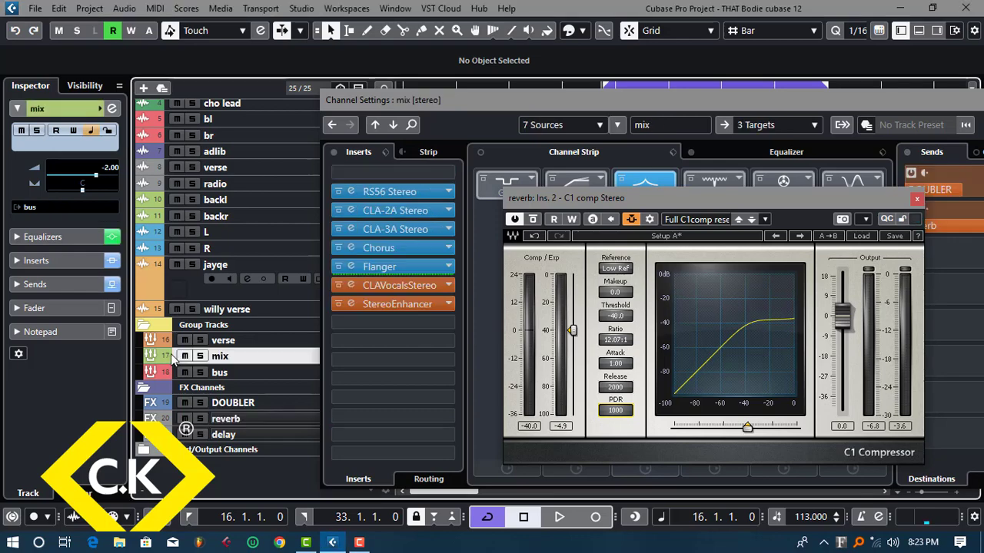
{"action": "left_click_drag", "start_coordinate": [876, 200], "coordinate": [519, 220]}
{"action": "left_click_drag", "start_coordinate": [862, 106], "coordinate": [692, 107]}
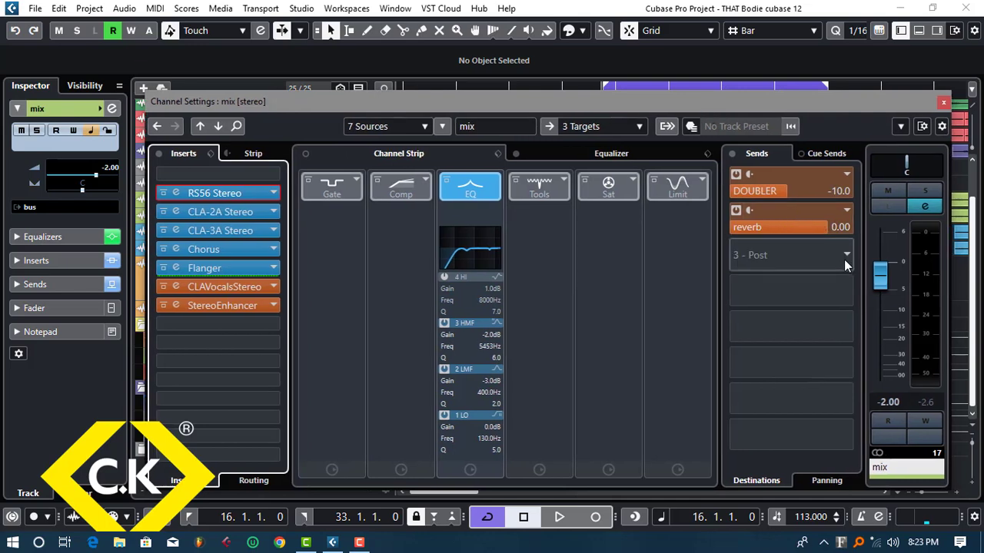
Add and activate a send from the mix group to the reverb channel's C1 comp Stereo side-chain, and start playback
{"action": "left_click", "coordinate": [847, 255]}
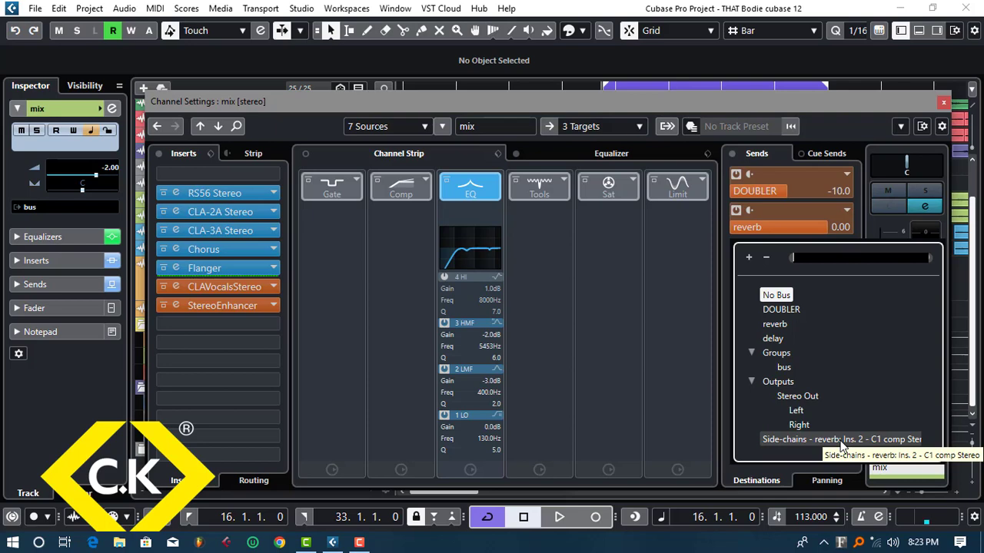
{"action": "left_click", "coordinate": [840, 440]}
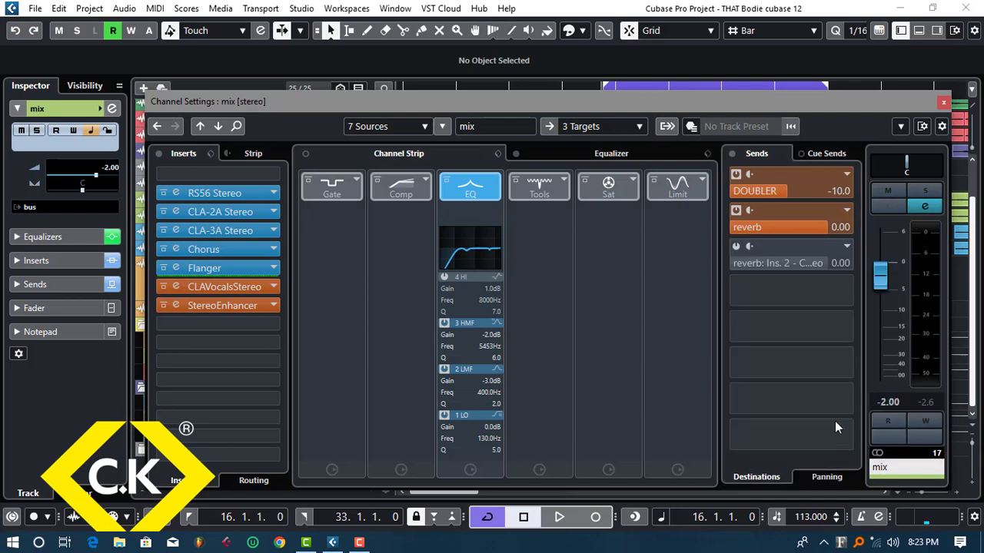
{"action": "left_click", "coordinate": [737, 248]}
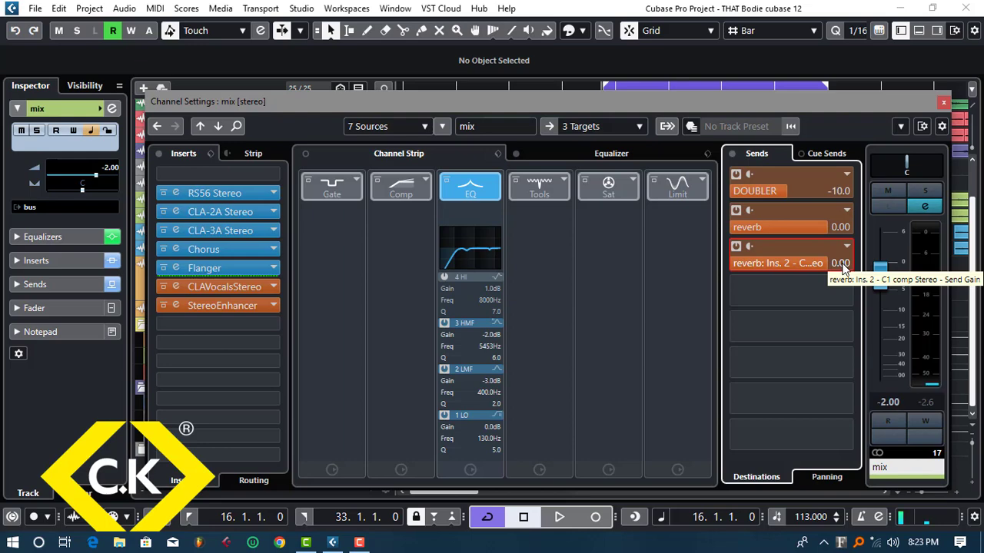
{"action": "key", "text": "space"}
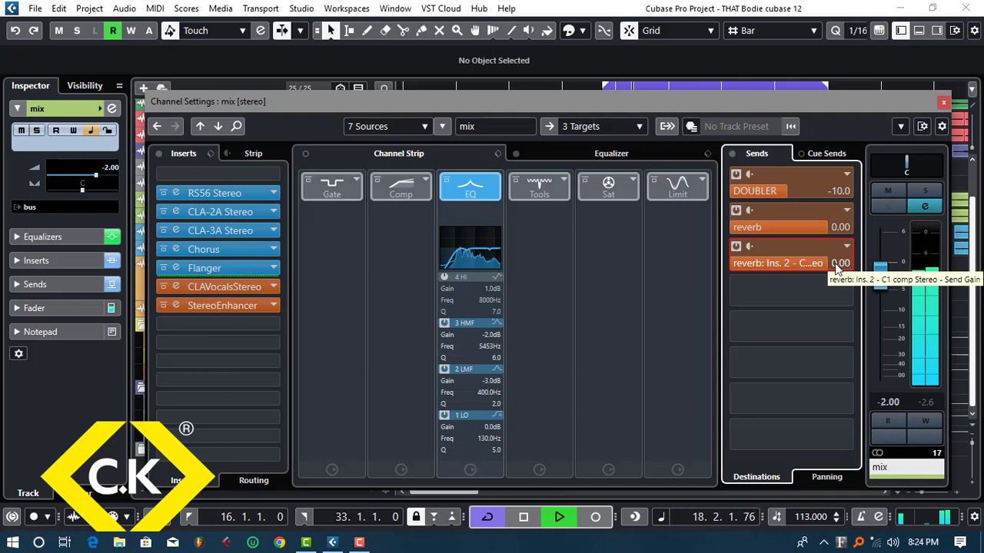
Lower the side-chain send to -4.42 and compare playback with the reverb and side-chain sends deactivated and reactivated
{"action": "left_click_drag", "start_coordinate": [816, 264], "coordinate": [792, 263]}
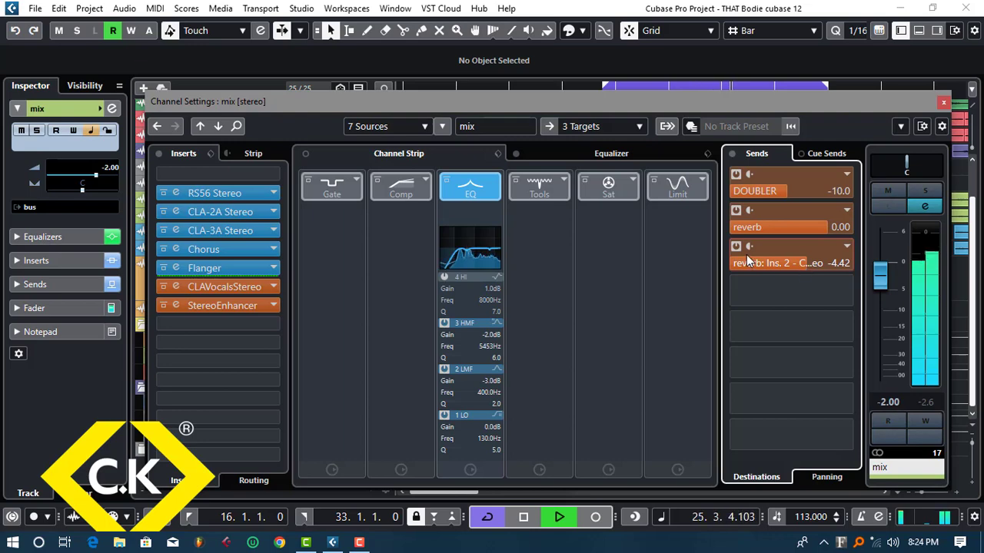
{"action": "key", "text": "space"}
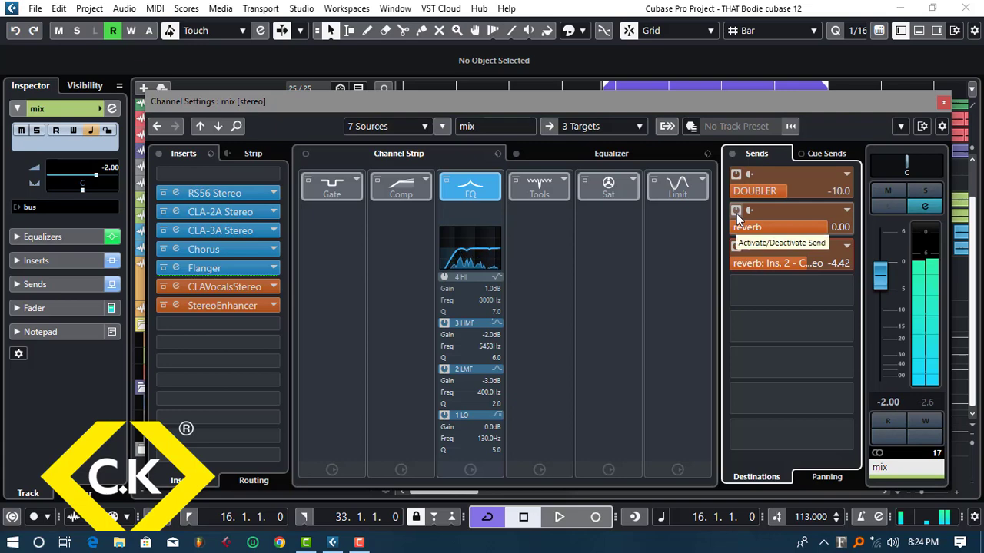
{"action": "left_click", "coordinate": [736, 214]}
{"action": "left_click", "coordinate": [737, 248]}
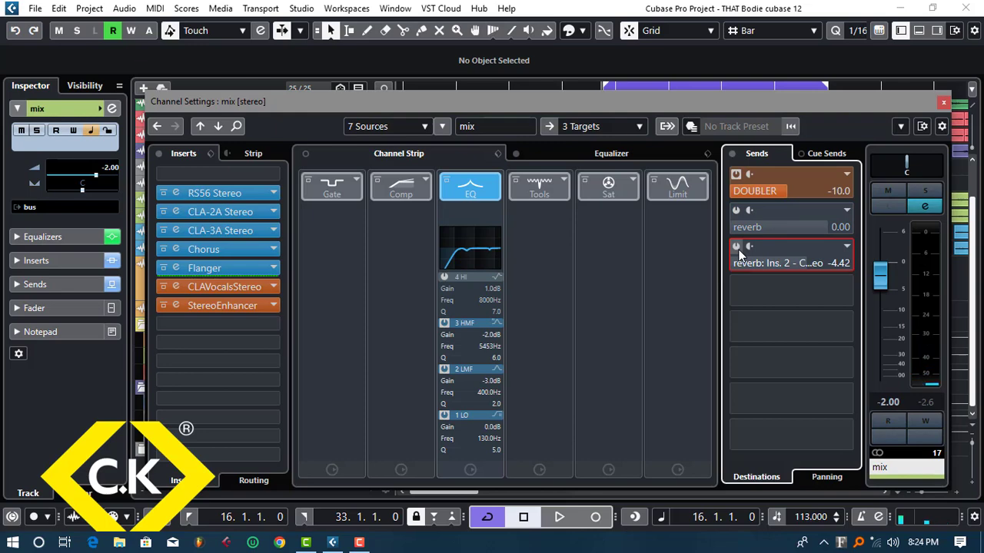
{"action": "key", "text": "space"}
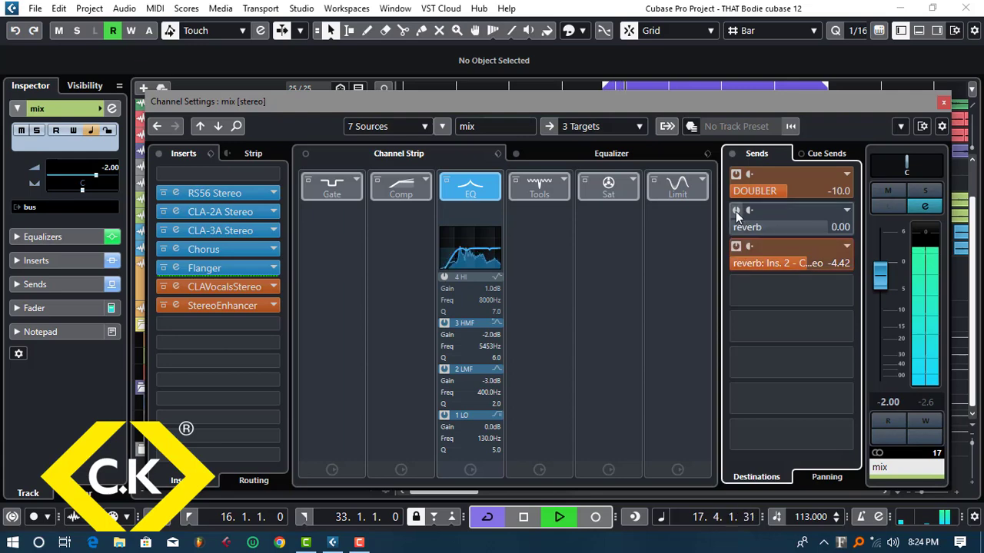
{"action": "left_click", "coordinate": [735, 210]}
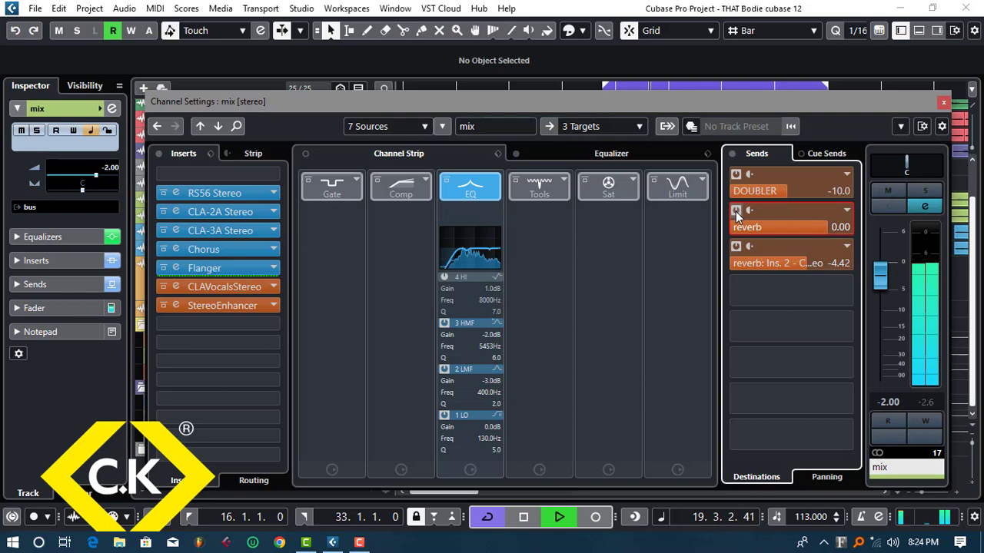
Set the mix group's send to the reverb's C1 comp side-chain to -3.86 and close the channel settings
{"action": "mouse_move", "coordinate": [795, 263]}
{"action": "left_mouse_down"}
{"action": "mouse_move", "coordinate": [814, 266]}
{"action": "mouse_move", "coordinate": [789, 262]}
{"action": "left_mouse_up"}
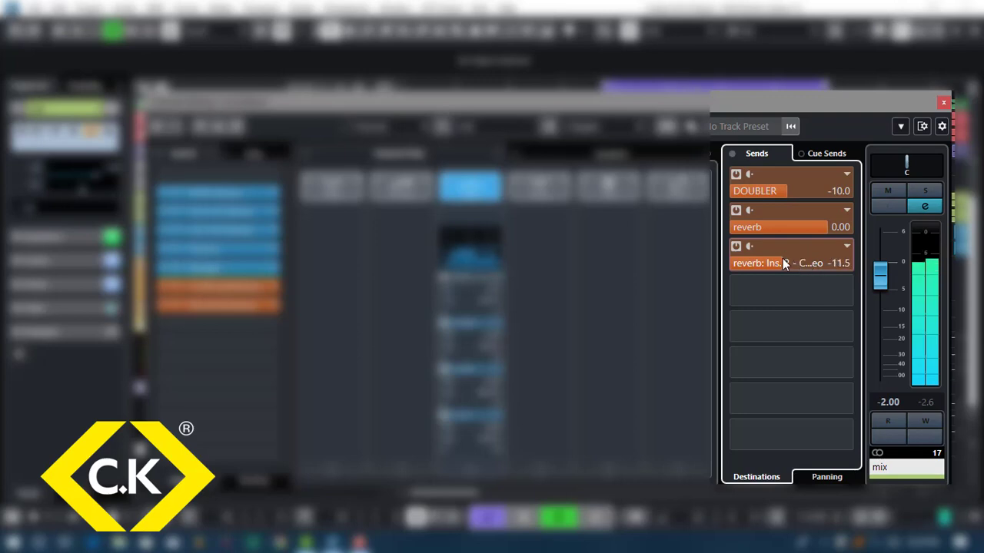
{"action": "left_click_drag", "start_coordinate": [788, 261], "coordinate": [819, 267]}
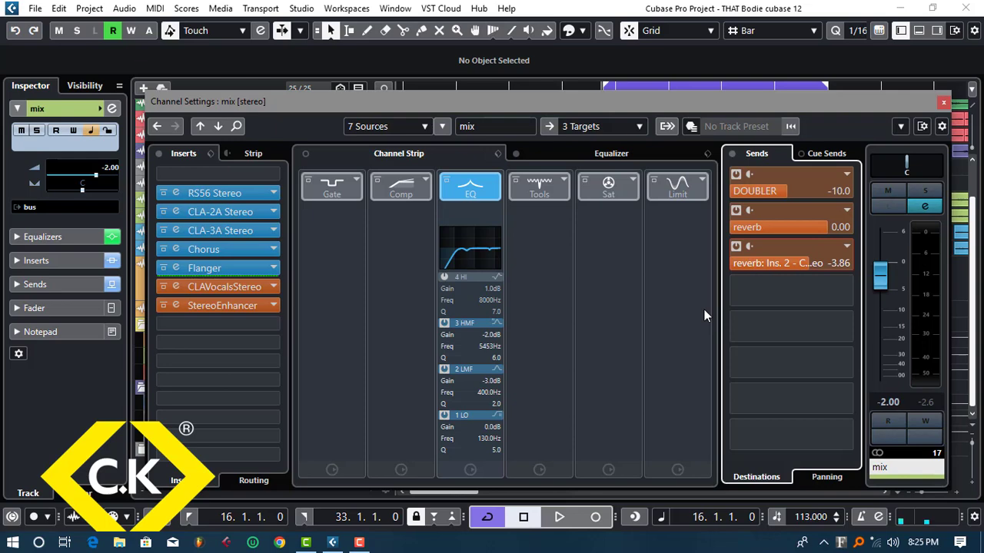
{"action": "left_click", "coordinate": [943, 102]}
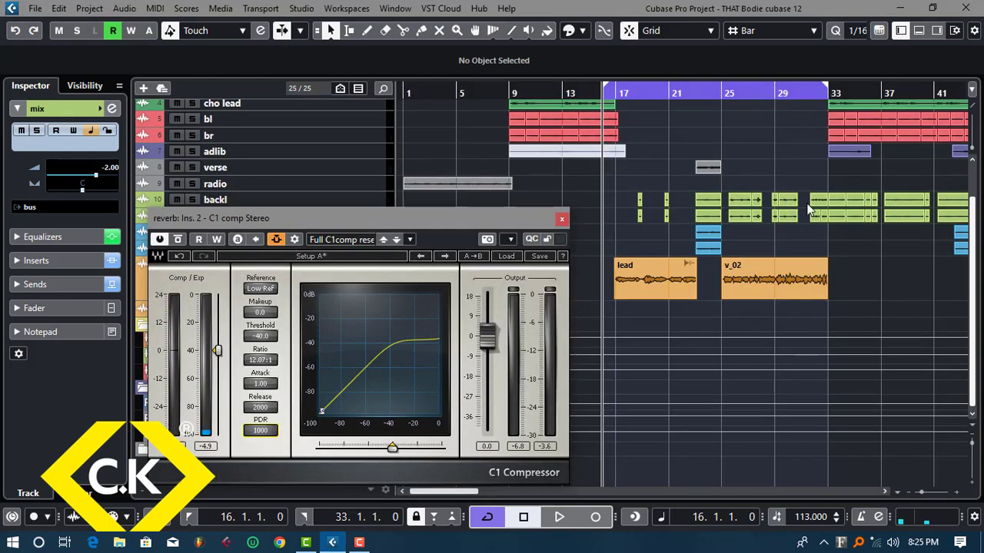
Bring the reverb's C1 compressor into full view to review its settings, and close it
{"action": "left_click_drag", "start_coordinate": [492, 216], "coordinate": [670, 227]}
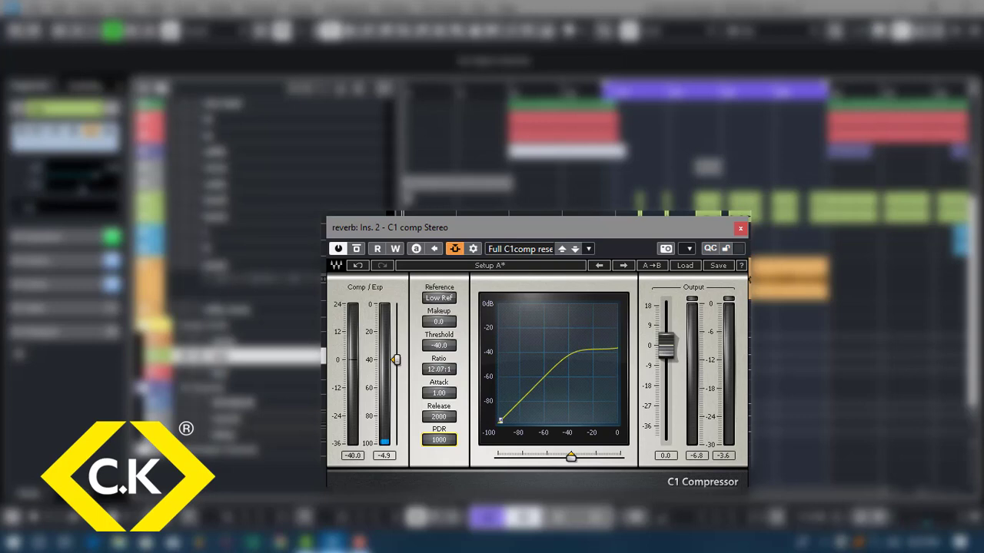
{"action": "key", "text": "space"}
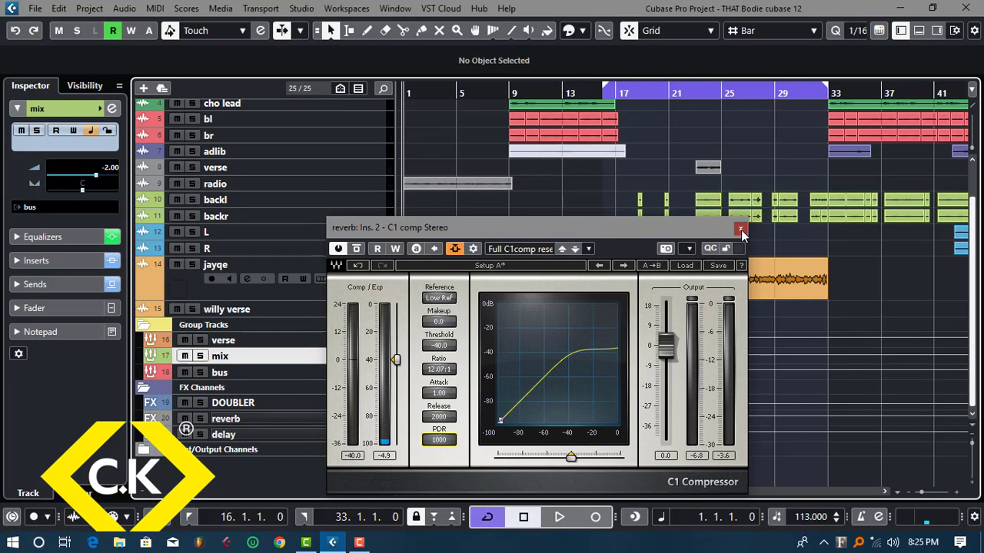
{"action": "left_click", "coordinate": [740, 229]}
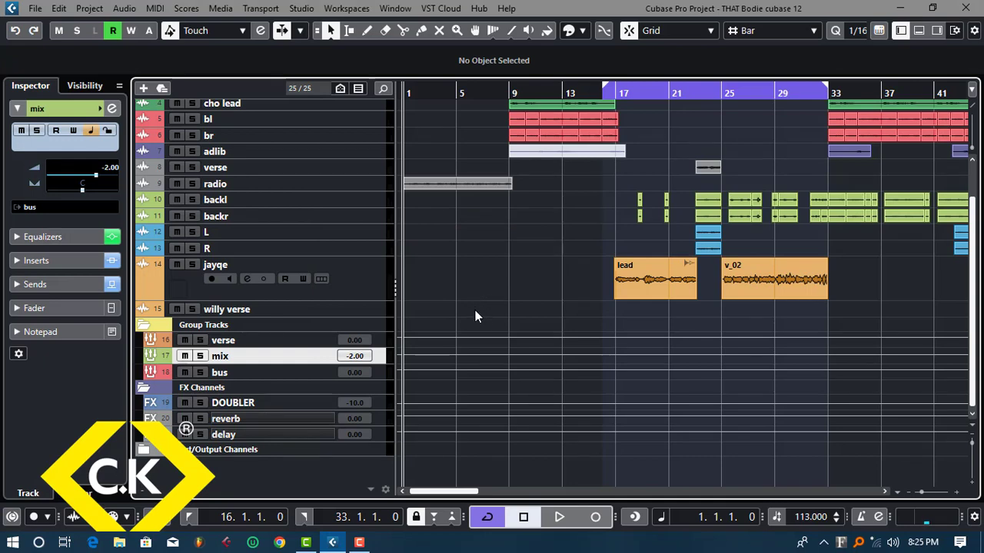
Add and activate a send from the mix group to the delay channel in the fourth send slot, and close the channel settings
{"action": "left_click", "coordinate": [380, 435]}
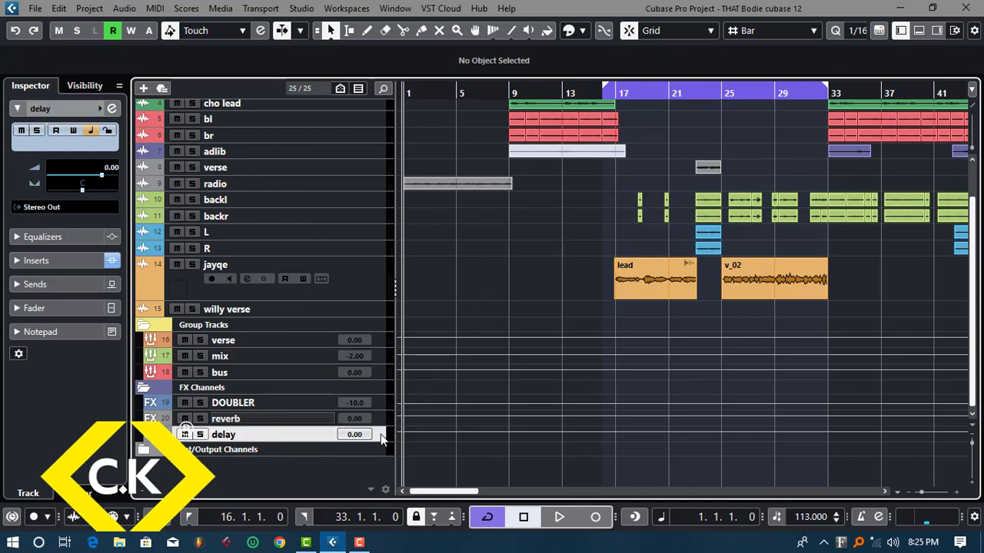
{"action": "left_click", "coordinate": [385, 359]}
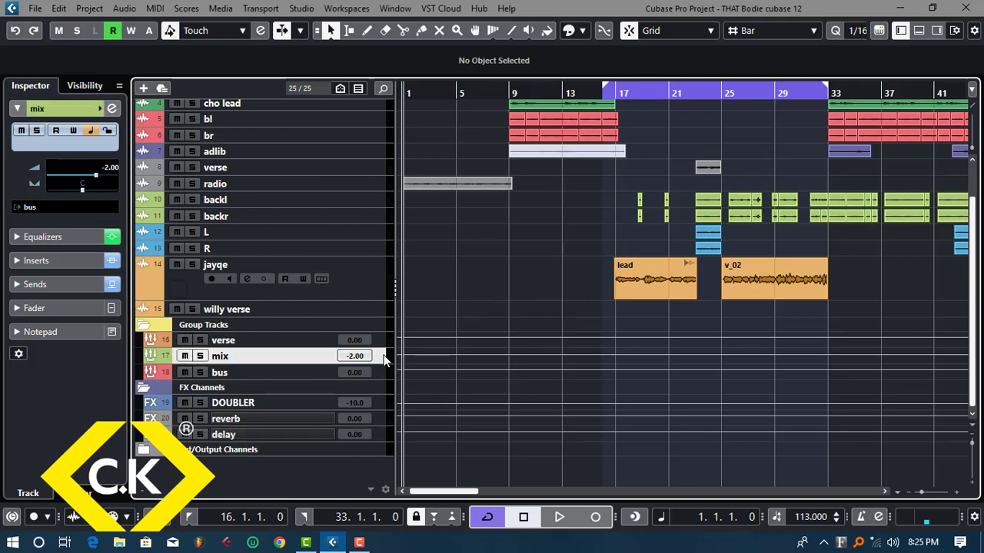
{"action": "left_click", "coordinate": [113, 107]}
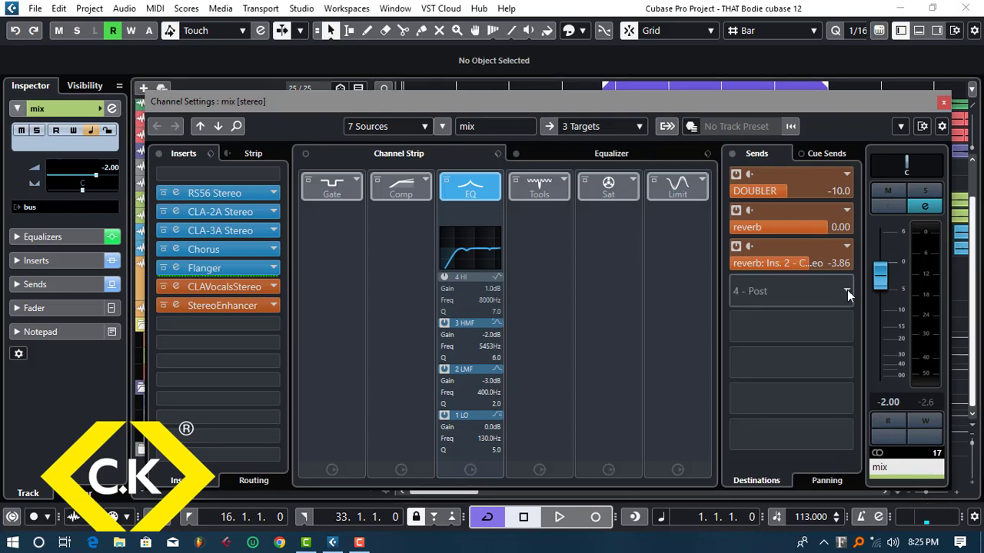
{"action": "left_click", "coordinate": [847, 290]}
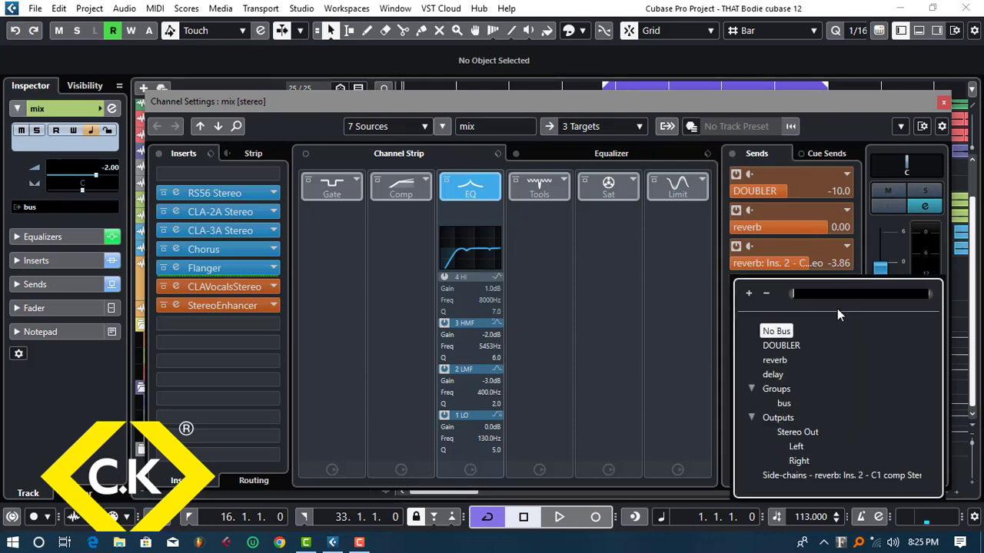
{"action": "left_click", "coordinate": [775, 374]}
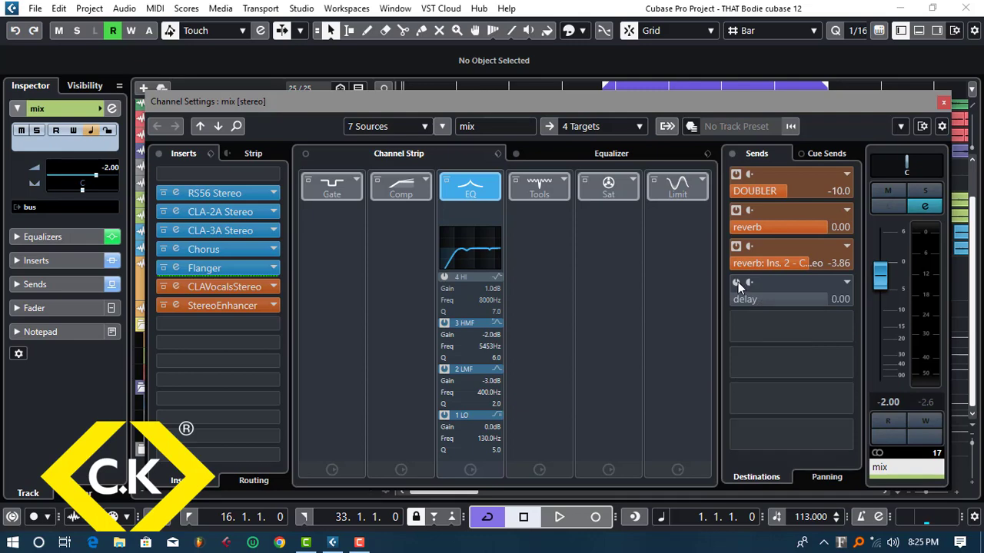
{"action": "left_click", "coordinate": [736, 282]}
{"action": "left_click", "coordinate": [736, 283]}
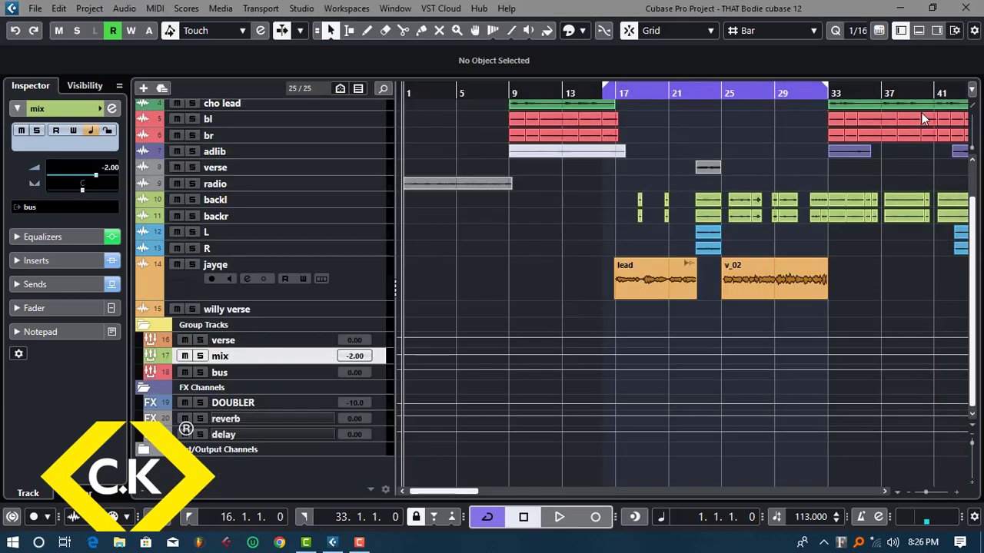
{"action": "left_click", "coordinate": [944, 102]}
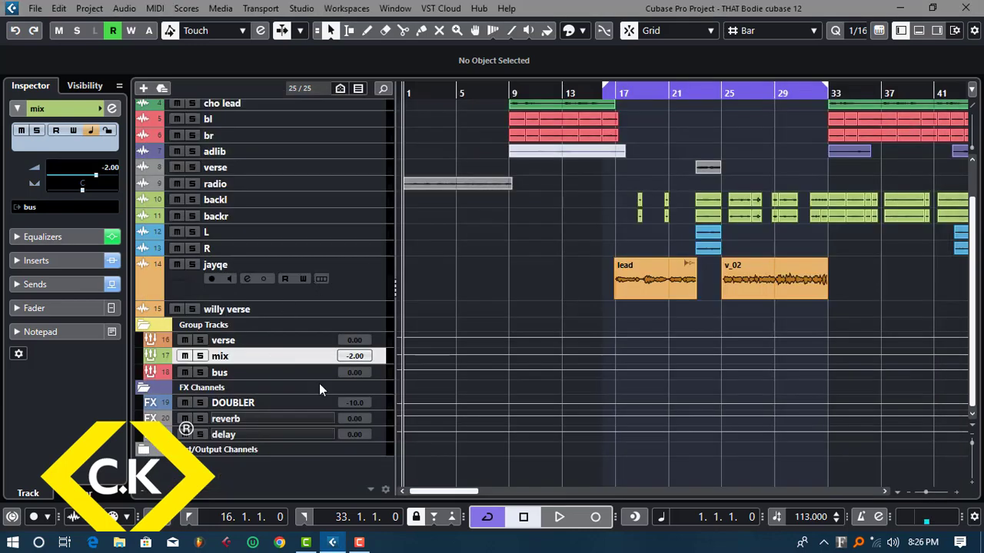
Open the H-Delay on the delay channel's first insert and enable Ping Pong
{"action": "left_click", "coordinate": [381, 433]}
{"action": "left_click", "coordinate": [111, 109]}
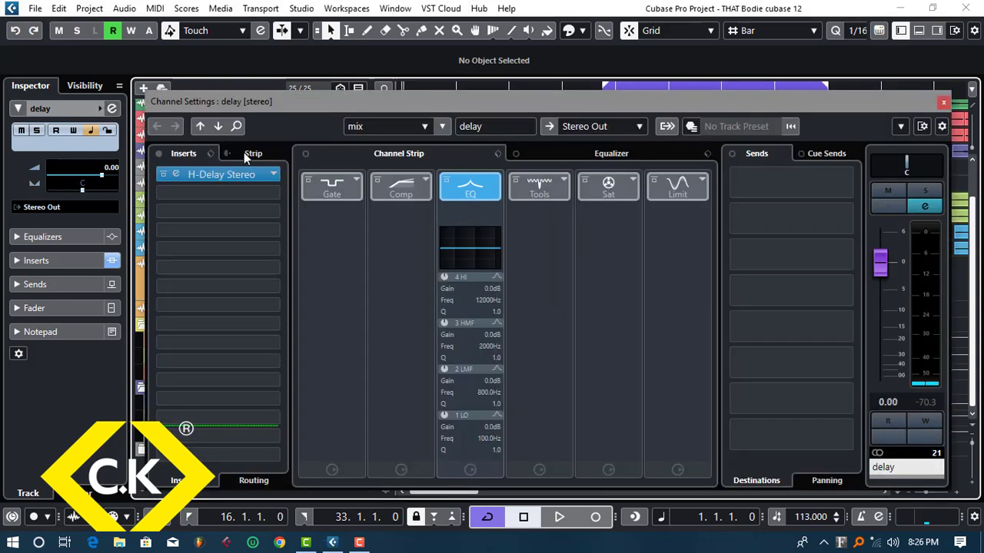
{"action": "left_click_drag", "start_coordinate": [281, 110], "coordinate": [396, 104]}
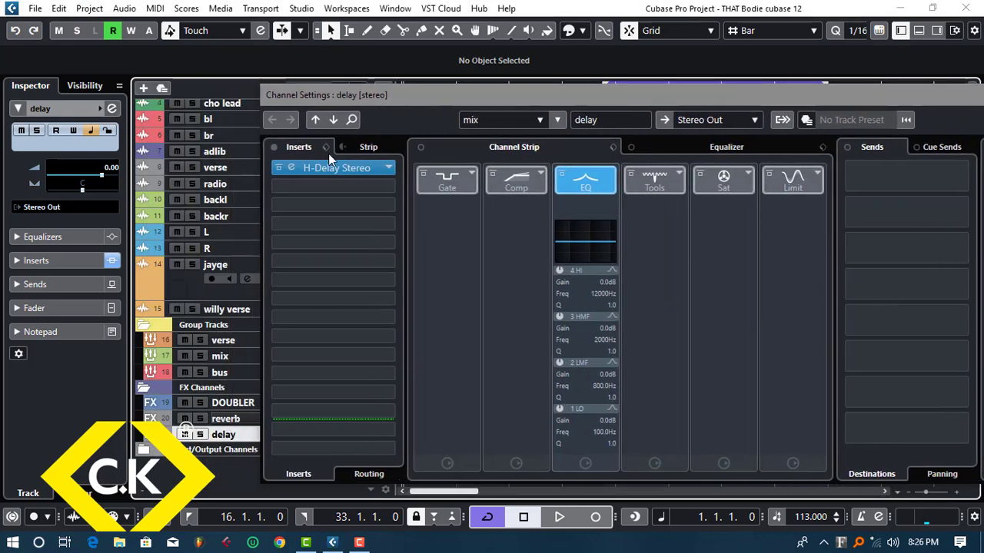
{"action": "left_click", "coordinate": [329, 168]}
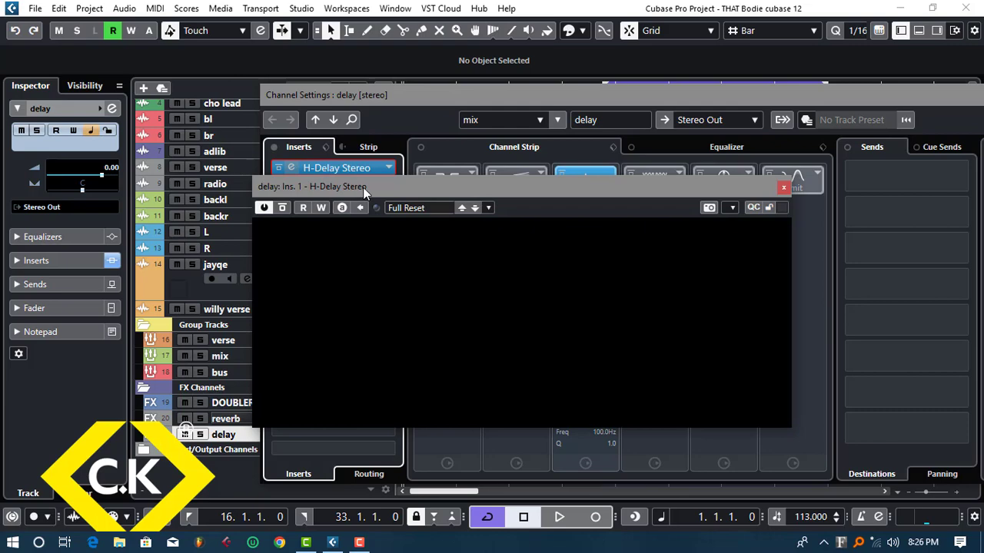
{"action": "left_click_drag", "start_coordinate": [363, 188], "coordinate": [480, 168]}
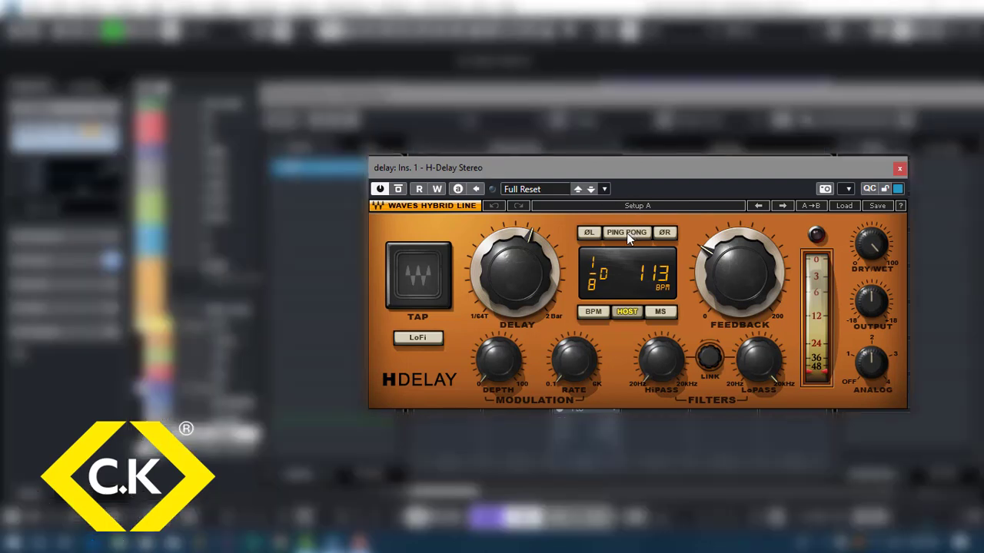
{"action": "left_click", "coordinate": [626, 233]}
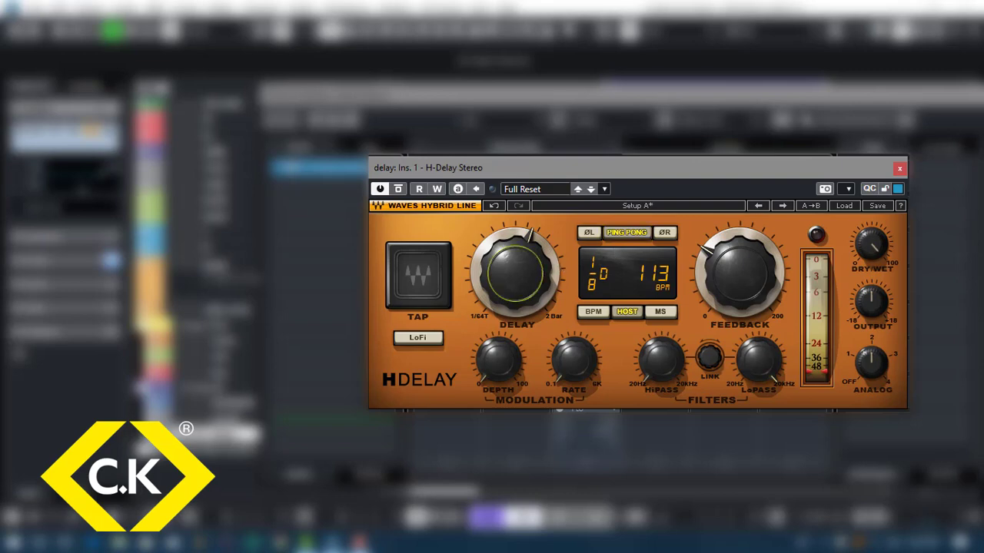
Set the H-Delay's delay time to 1/4 with host tempo sync
{"action": "mouse_move", "coordinate": [515, 273]}
{"action": "left_mouse_down"}
{"action": "mouse_move", "coordinate": [515, 231]}
{"action": "mouse_move", "coordinate": [515, 273]}
{"action": "left_mouse_up"}
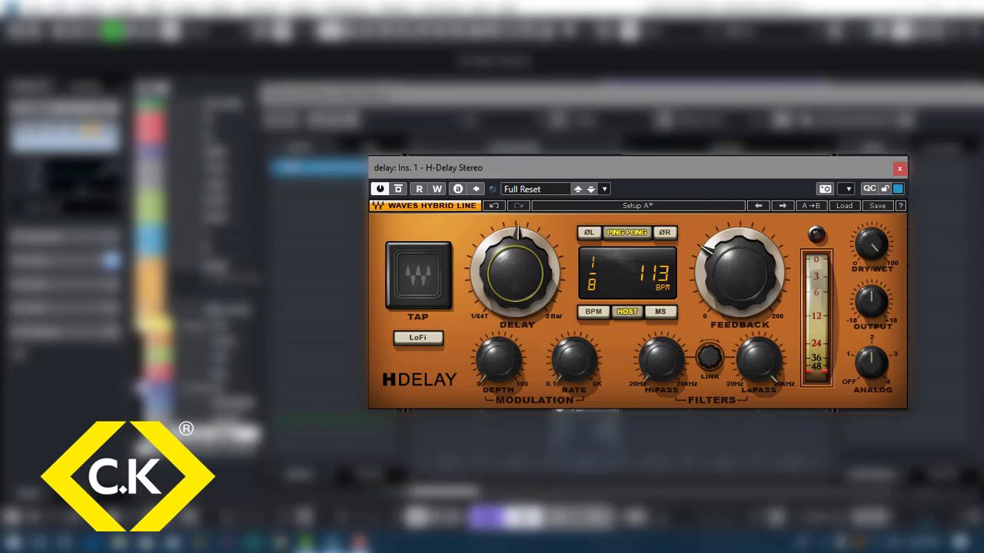
{"action": "left_click_drag", "start_coordinate": [526, 316], "coordinate": [526, 309]}
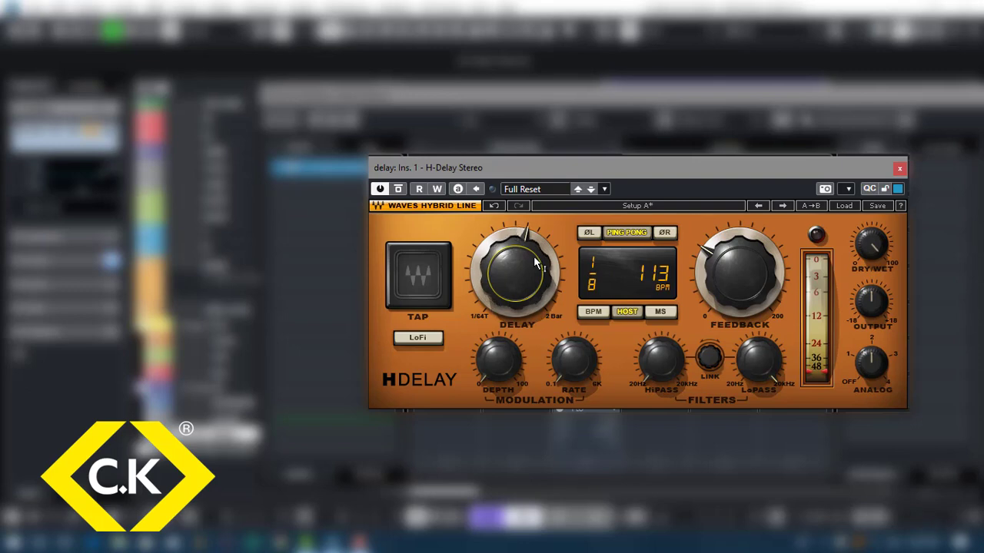
{"action": "scroll", "coordinate": [534, 261], "scroll_direction": "up", "scroll_amount": 2}
{"action": "scroll", "coordinate": [536, 271], "scroll_direction": "up", "scroll_amount": 1}
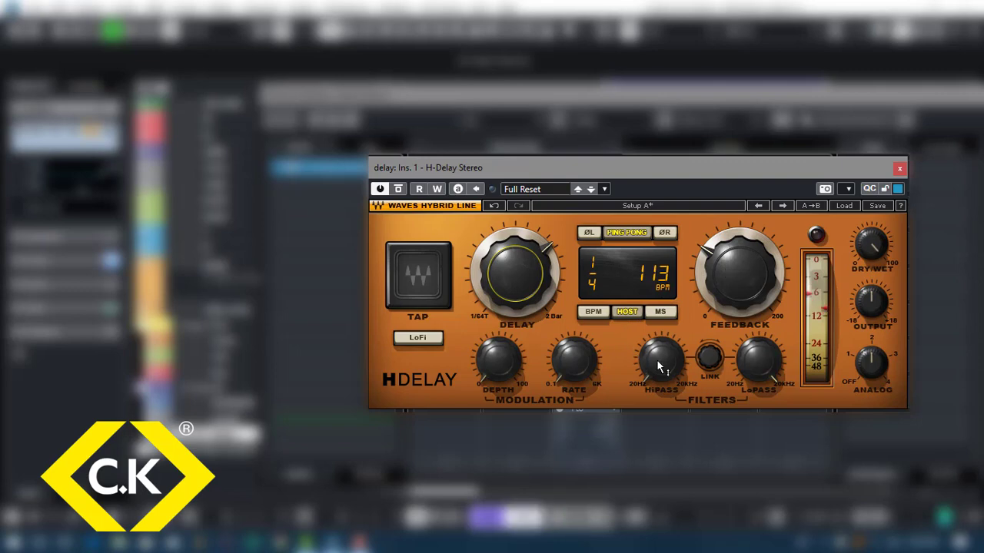
Set the H-Delay's HiPass filter to 550 Hz and its LoPass filter to 1300 Hz
{"action": "mouse_move", "coordinate": [659, 367]}
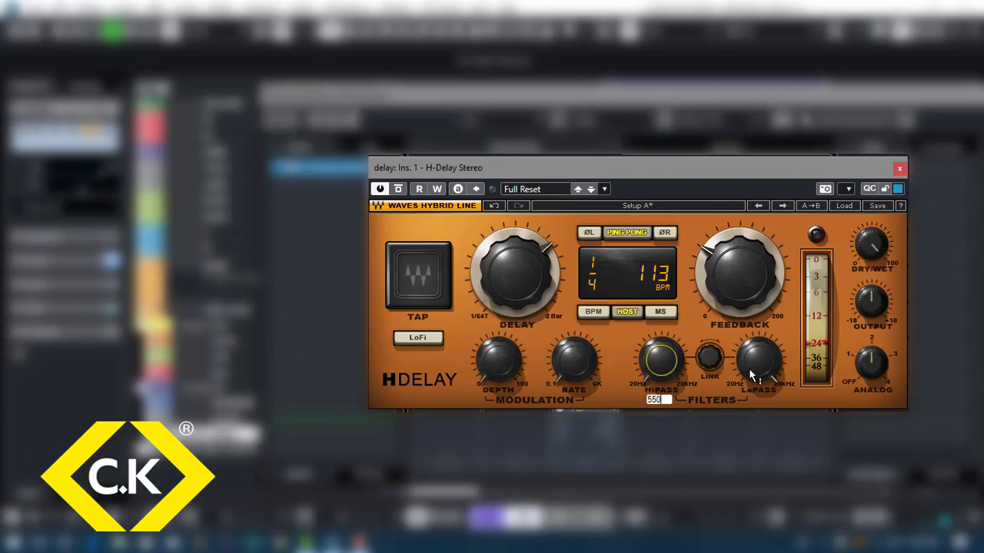
{"action": "mouse_move", "coordinate": [752, 376]}
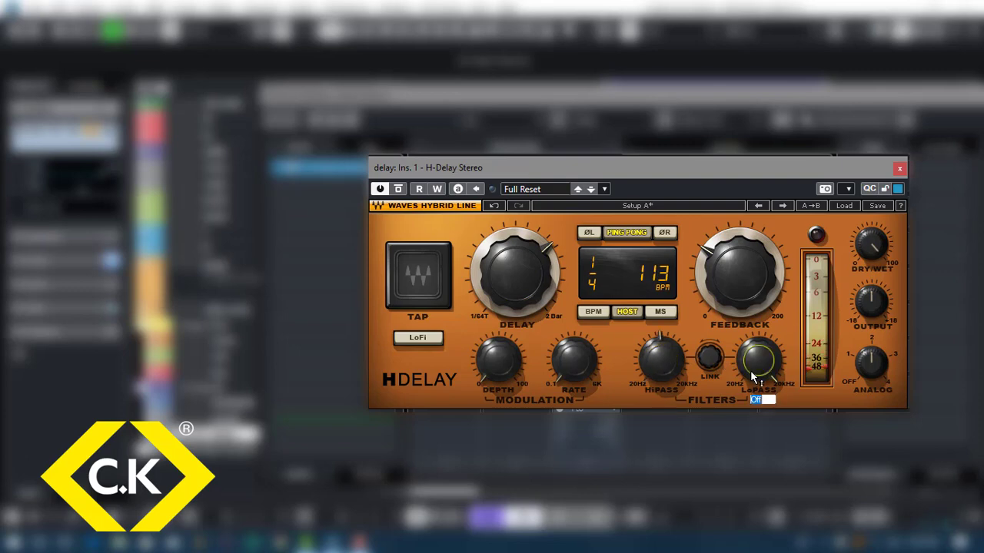
{"action": "type", "text": "1300"}
{"action": "key", "text": "Return"}
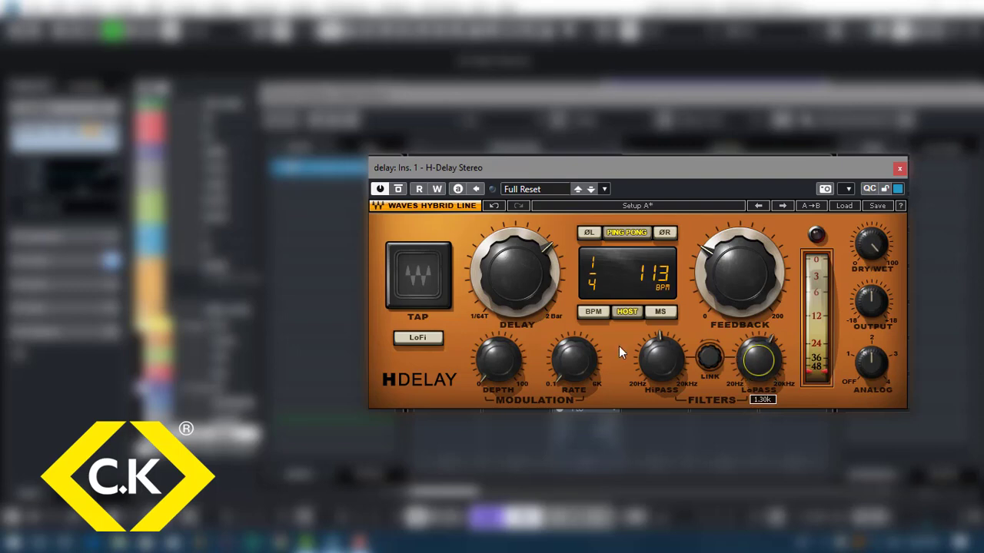
Set the H-Delay's modulation rate to 25 and its modulation depth to 2
{"action": "left_click", "coordinate": [570, 366]}
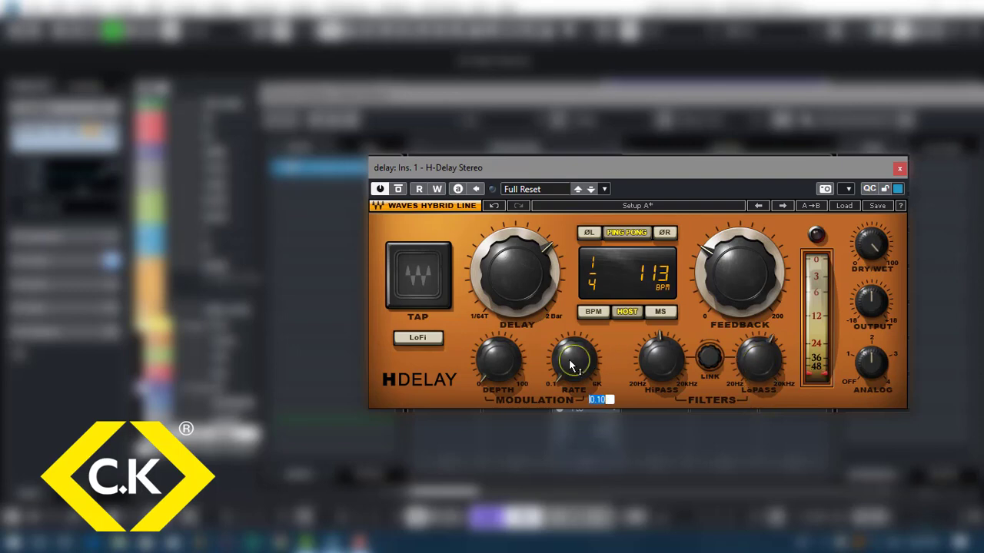
{"action": "type", "text": "25"}
{"action": "key", "text": "Return"}
{"action": "left_click", "coordinate": [505, 365]}
{"action": "type", "text": "2"}
{"action": "key", "text": "Return"}
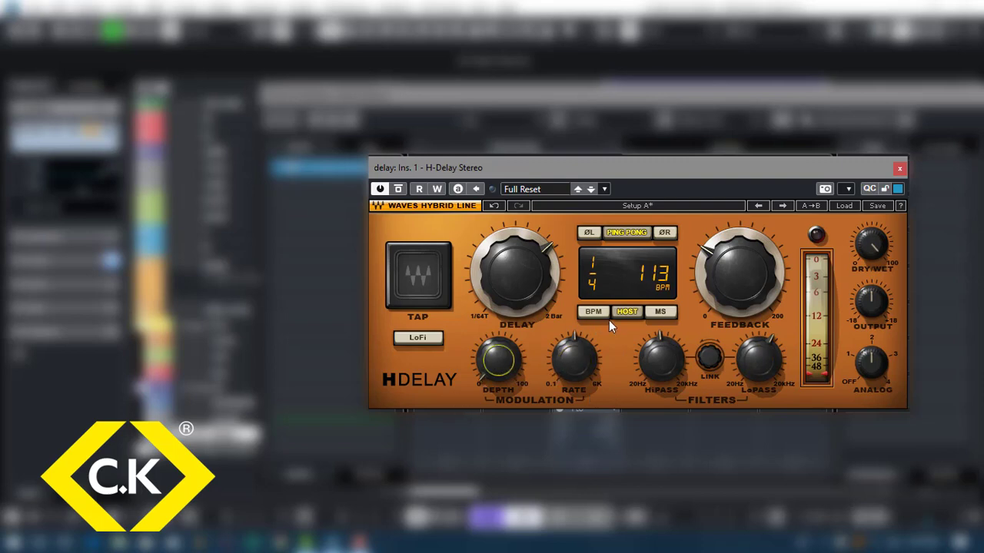
Confirm the H-Delay's feedback, turn its Analog setting off and close the plug-in
{"action": "left_click", "coordinate": [735, 283]}
{"action": "key", "text": "Return"}
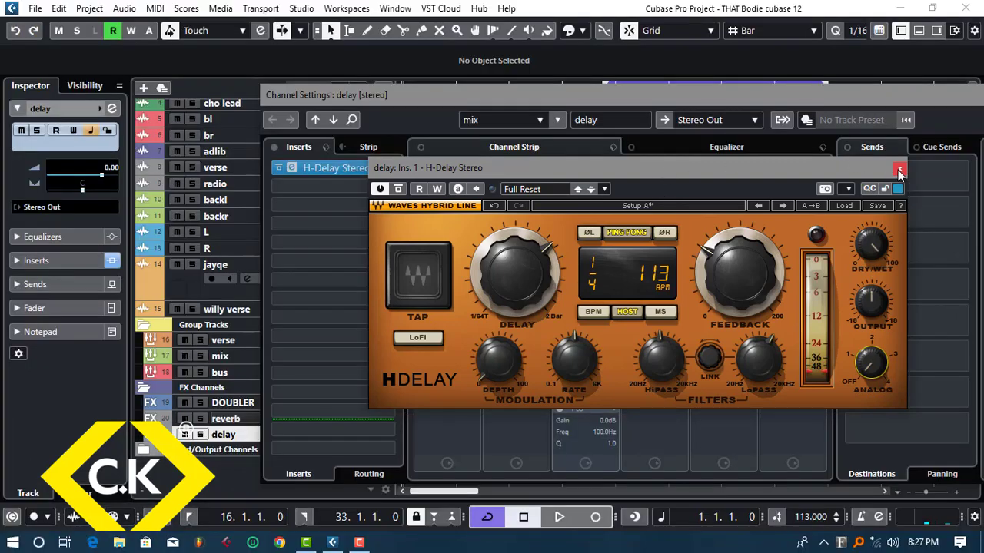
{"action": "left_click", "coordinate": [899, 171]}
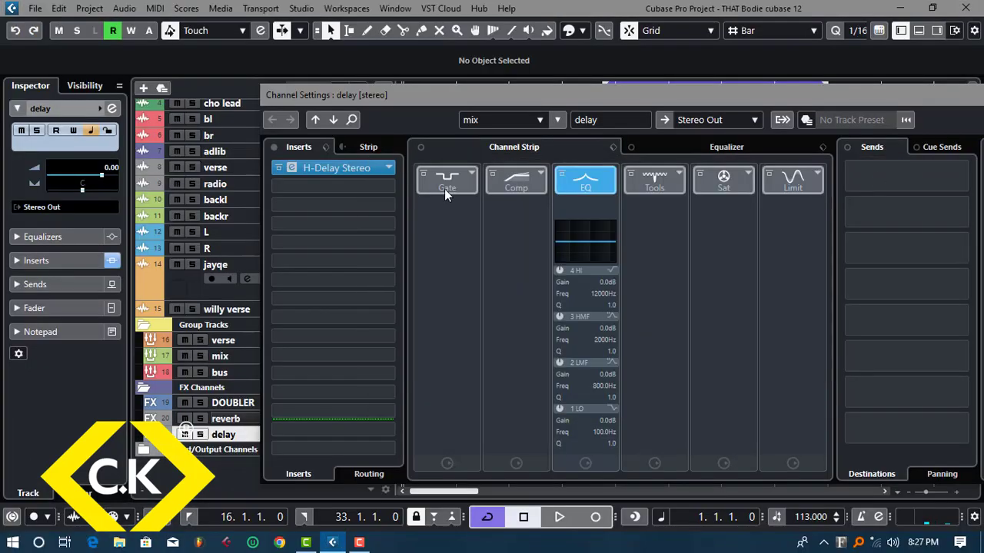
Insert the C1 comp Stereo after the H-Delay on the delay channel and move its window clear of the inserts
{"action": "left_click", "coordinate": [391, 186]}
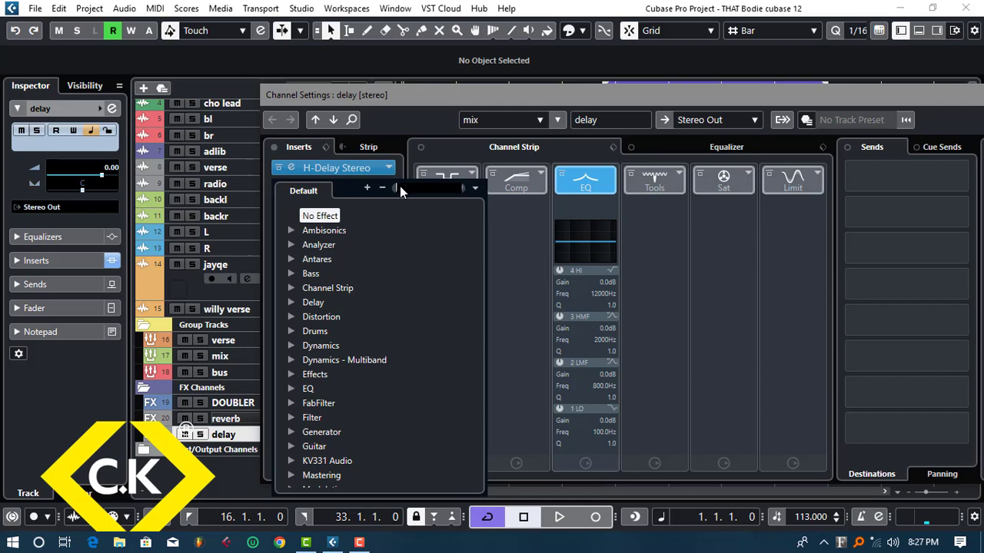
{"action": "type", "text": "comp"}
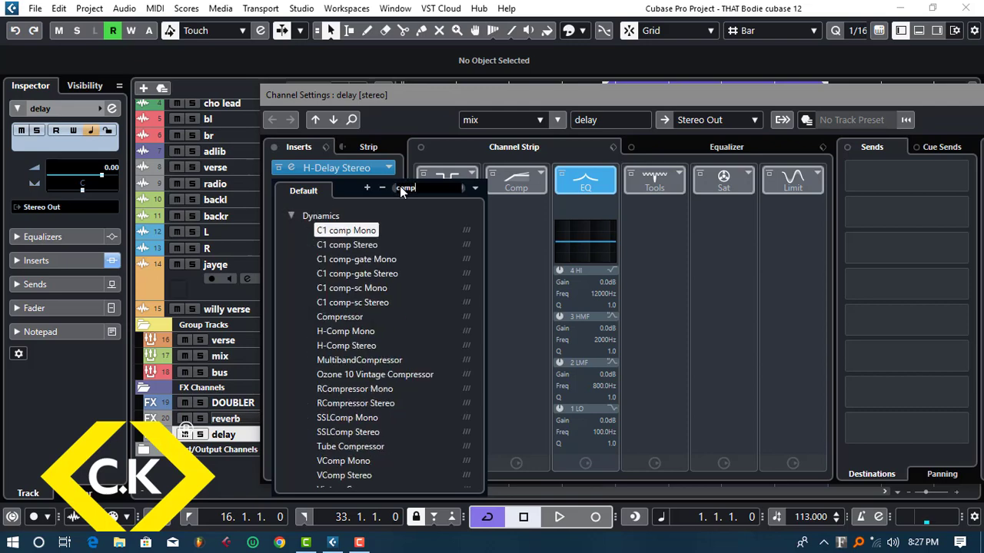
{"action": "left_click", "coordinate": [369, 247]}
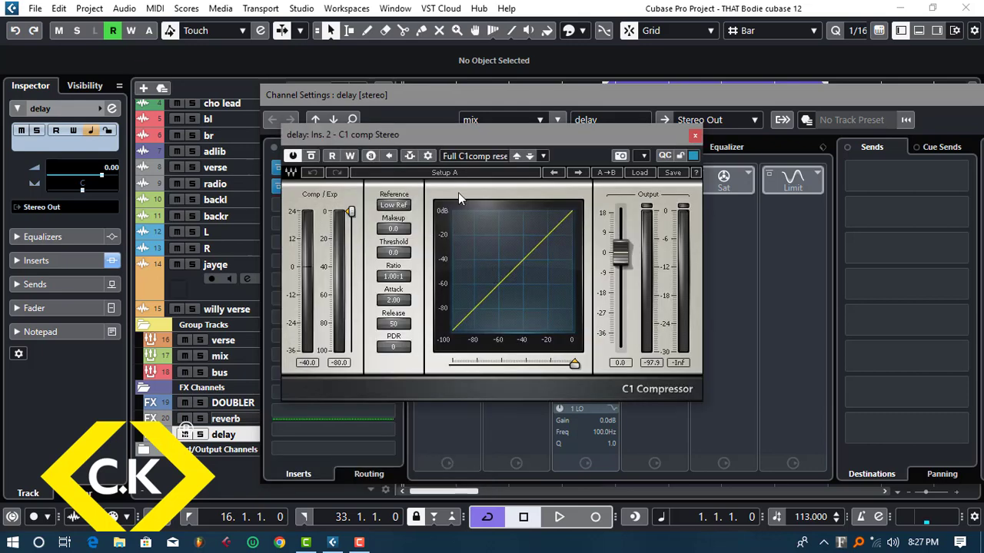
{"action": "left_click_drag", "start_coordinate": [456, 142], "coordinate": [650, 169]}
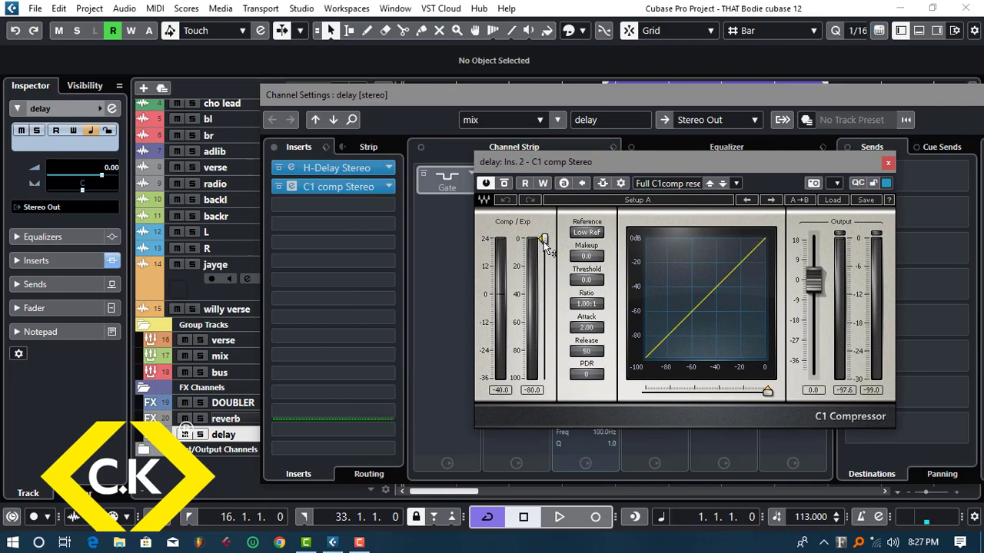
Set the delay compressor's threshold to -40 and its ratio to 10.10:1
{"action": "left_click", "coordinate": [589, 281]}
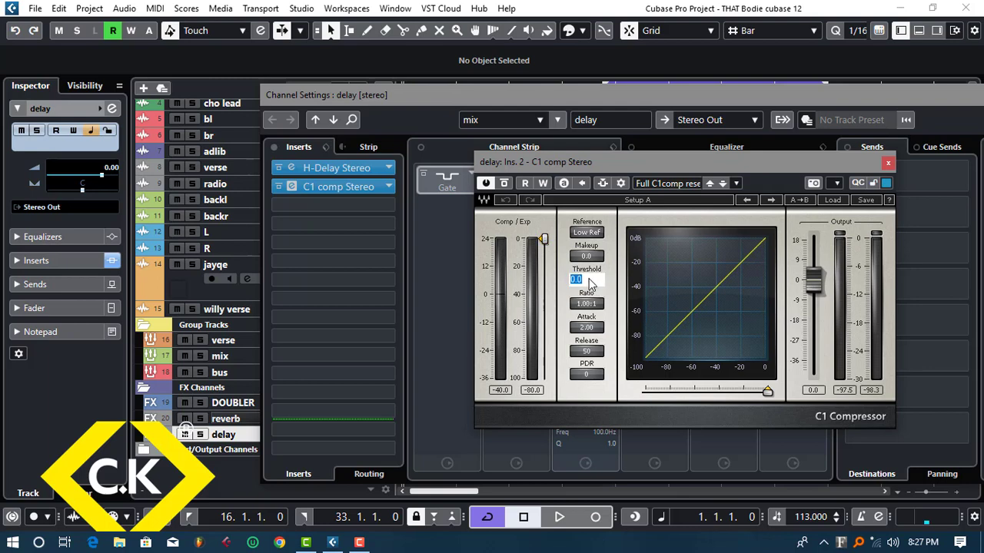
{"action": "key", "text": "BackSpace"}
{"action": "type", "text": "-40"}
{"action": "key", "text": "Return"}
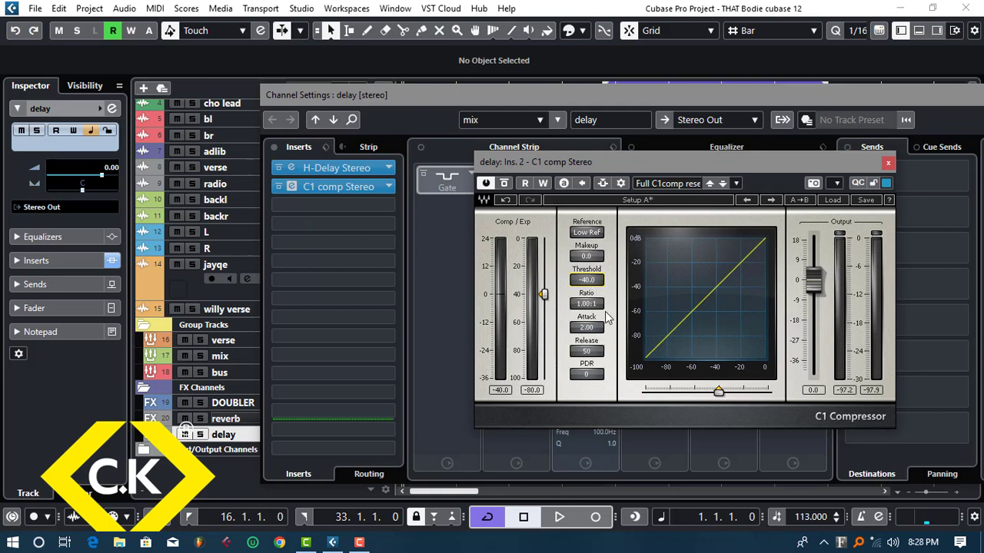
{"action": "left_click", "coordinate": [596, 306]}
{"action": "type", "text": "10"}
{"action": "key", "text": "Return"}
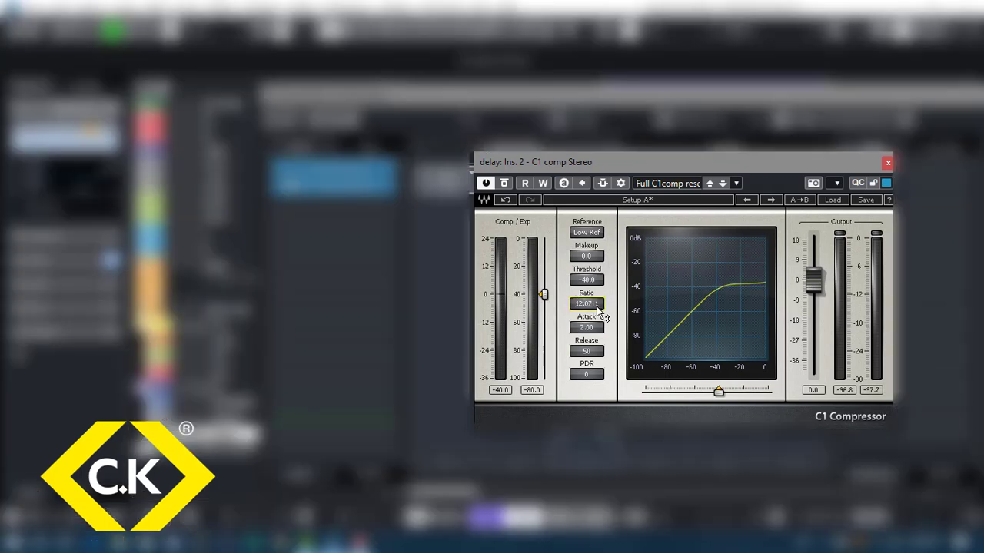
Set the delay compressor's attack to 1.00, its release to 2000 and its PDR to 1000
{"action": "double_click", "coordinate": [591, 326]}
{"action": "type", "text": "1"}
{"action": "key", "text": "Return"}
{"action": "double_click", "coordinate": [592, 351]}
{"action": "type", "text": "2000"}
{"action": "key", "text": "Return"}
Audition the compressed delay with the beat and again with the main beat track muted
{"action": "key", "text": "space"}
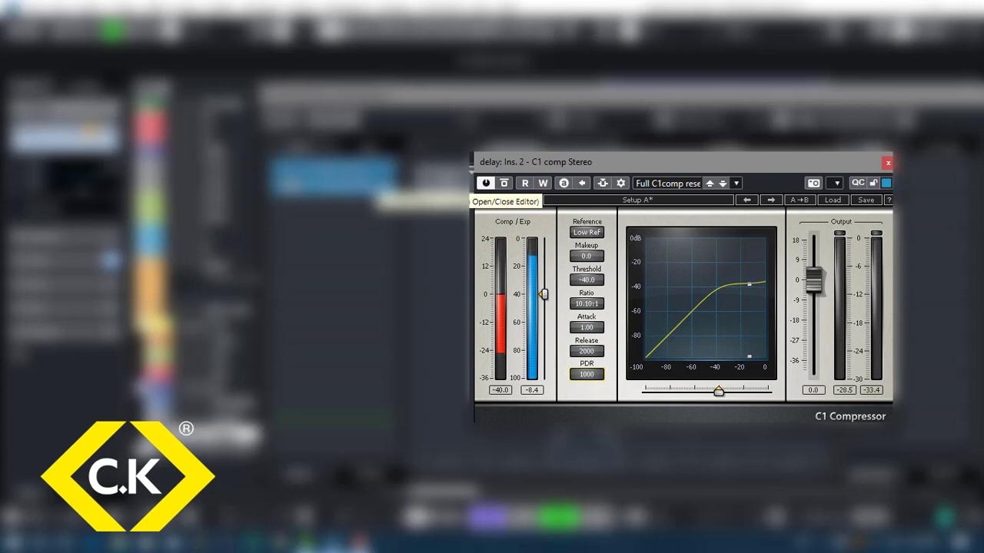
{"action": "key", "text": "space"}
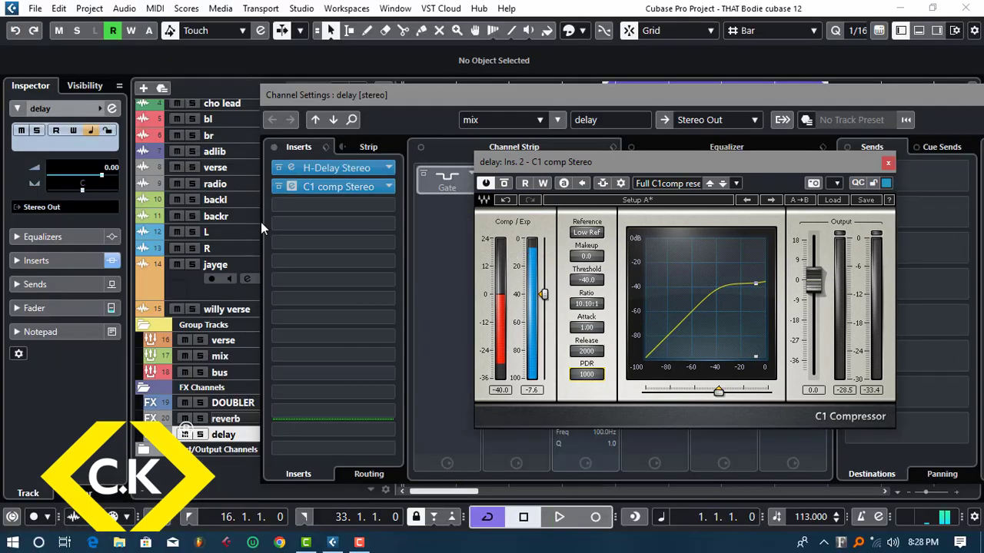
{"action": "scroll", "coordinate": [230, 204], "scroll_direction": "up", "scroll_amount": 3}
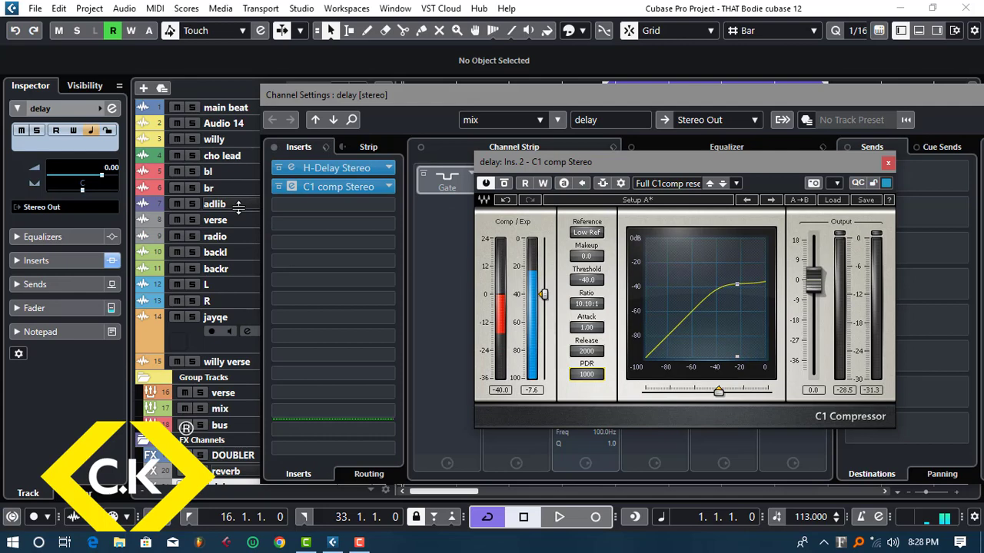
{"action": "left_click", "coordinate": [176, 107]}
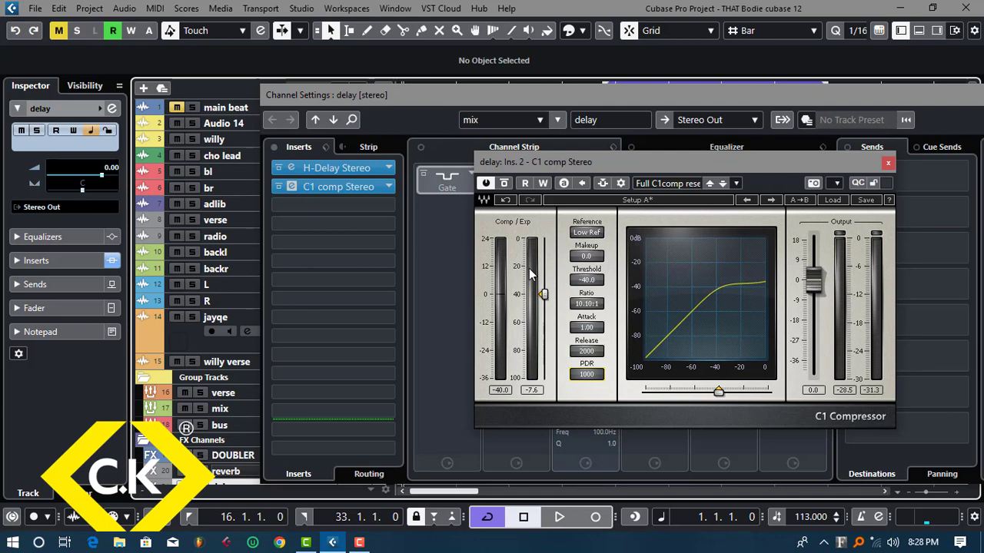
{"action": "key", "text": "space"}
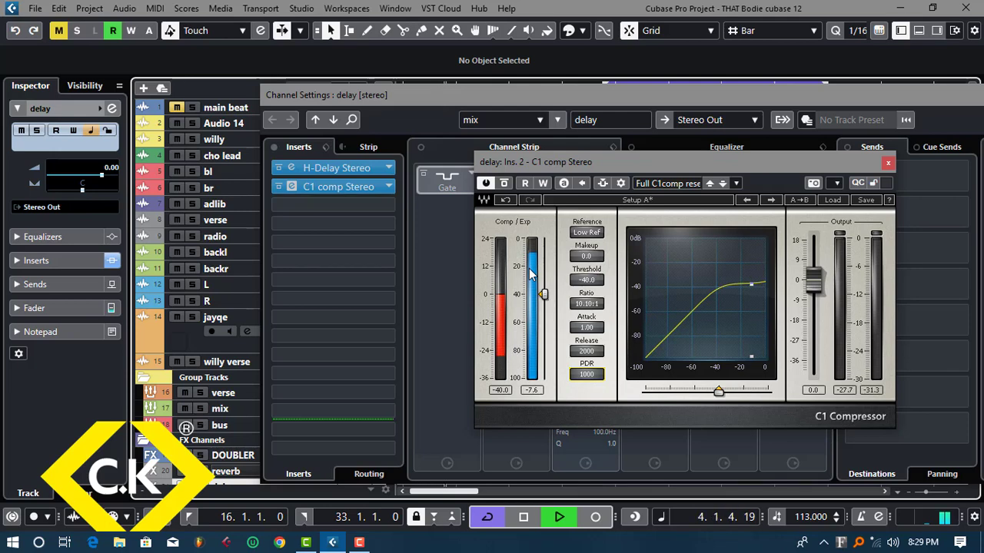
{"action": "key", "text": "space"}
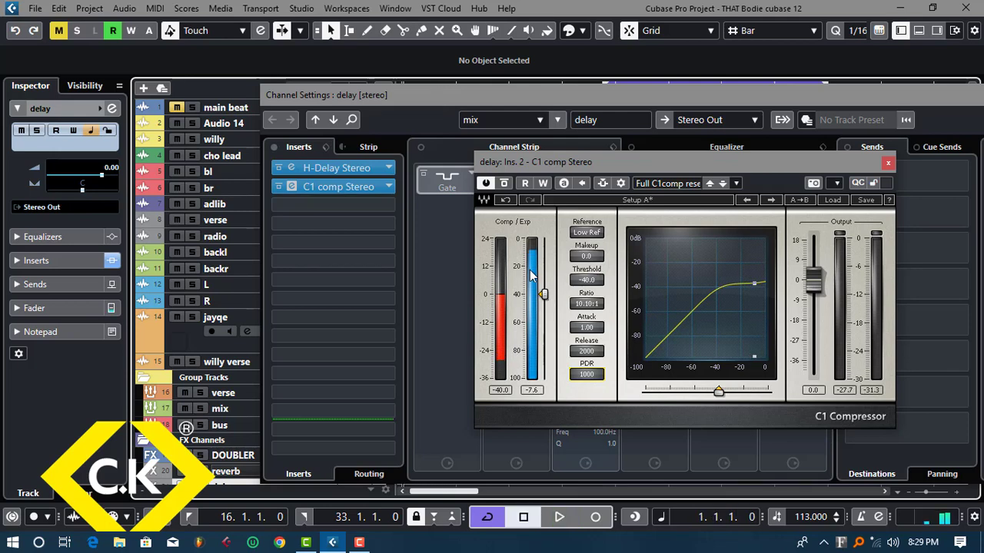
Enable side-chaining on the delay's C1 comp and add a send from the mix group to that compressor's side-chain
{"action": "left_click", "coordinate": [602, 185]}
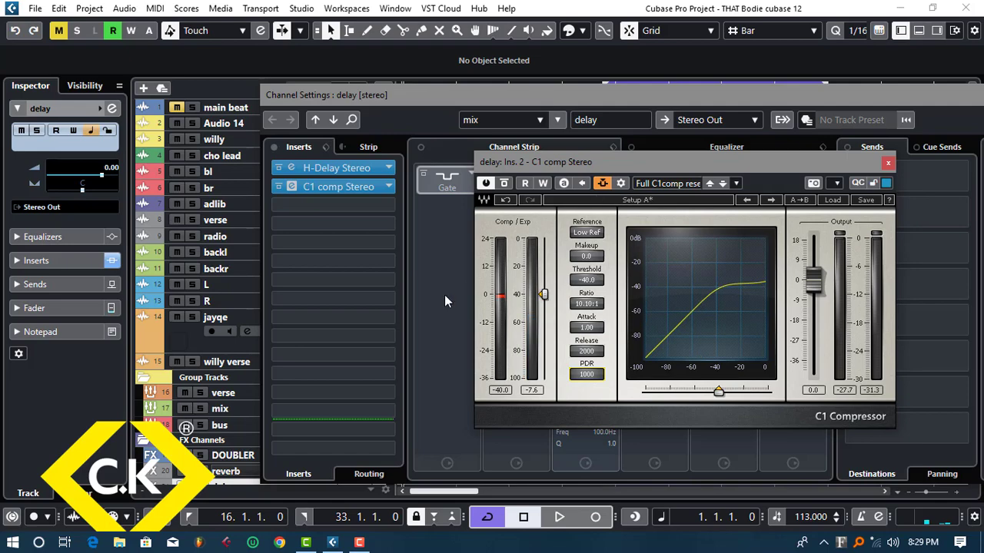
{"action": "left_click", "coordinate": [242, 411]}
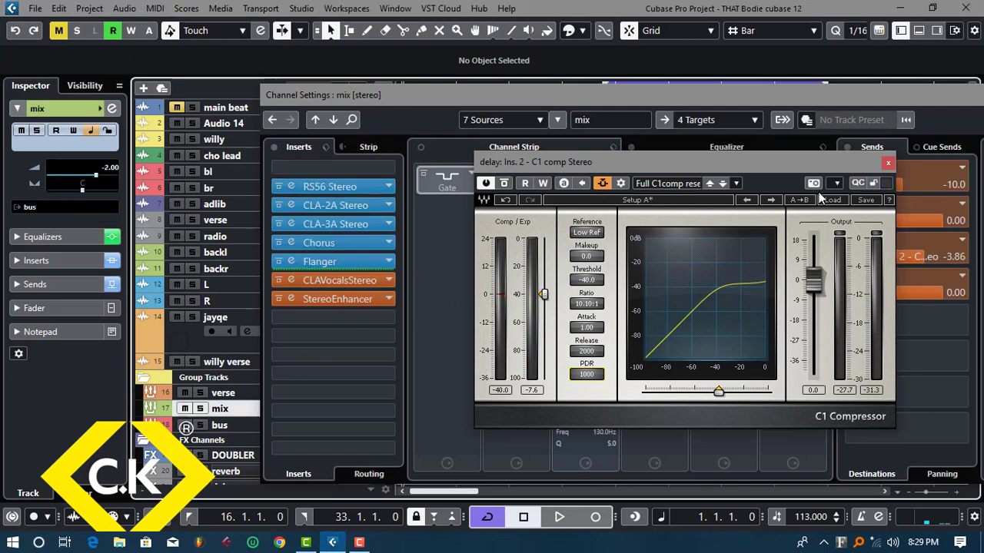
{"action": "left_click_drag", "start_coordinate": [810, 163], "coordinate": [590, 180]}
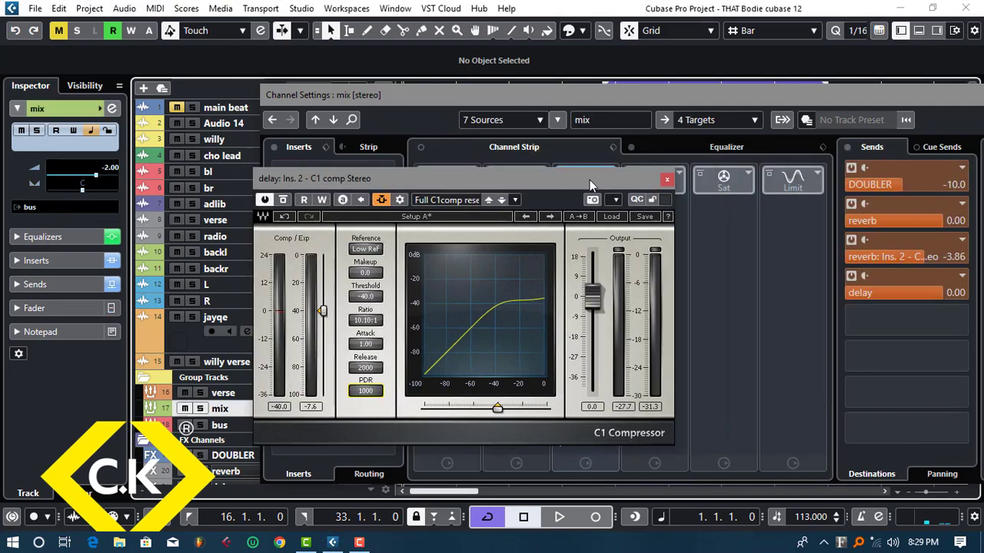
{"action": "left_click", "coordinate": [962, 323]}
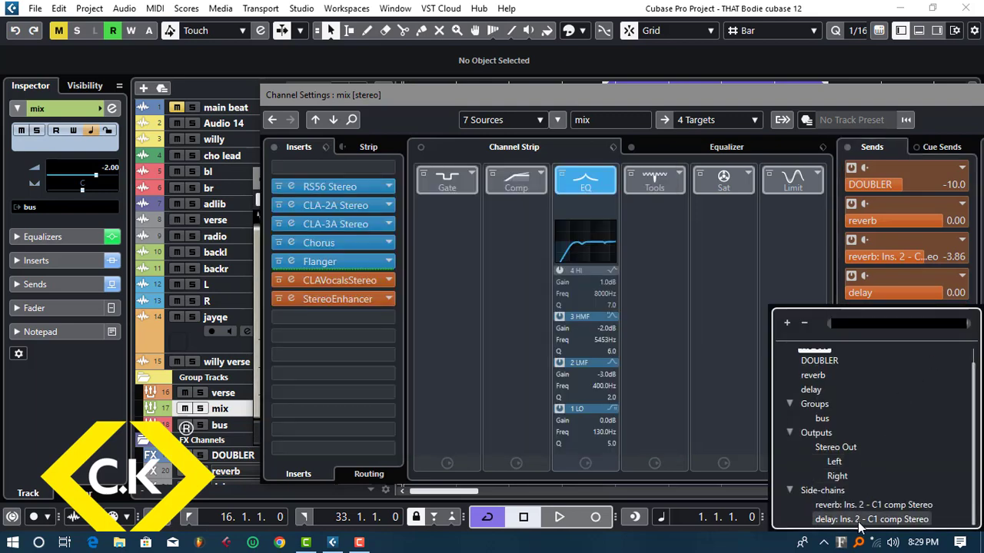
{"action": "left_click", "coordinate": [859, 520]}
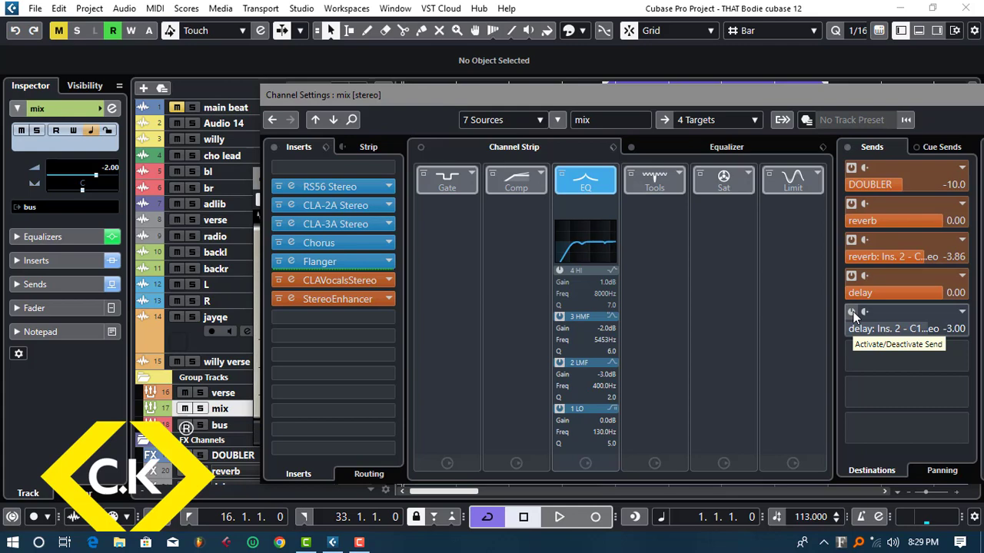
Audition the playback without the delay compressor's side-chain send and activate that send on the mix group
{"action": "key", "text": "space"}
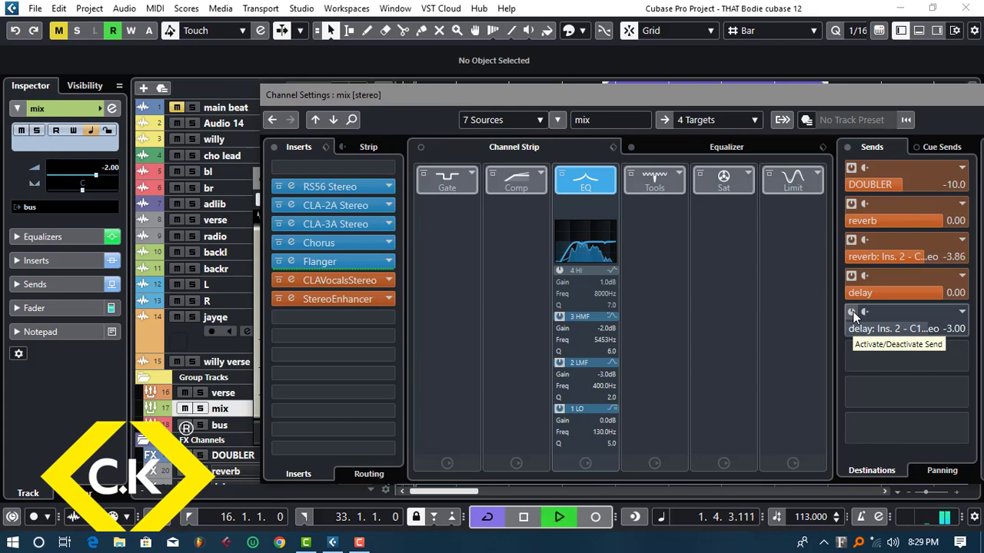
{"action": "key", "text": "space"}
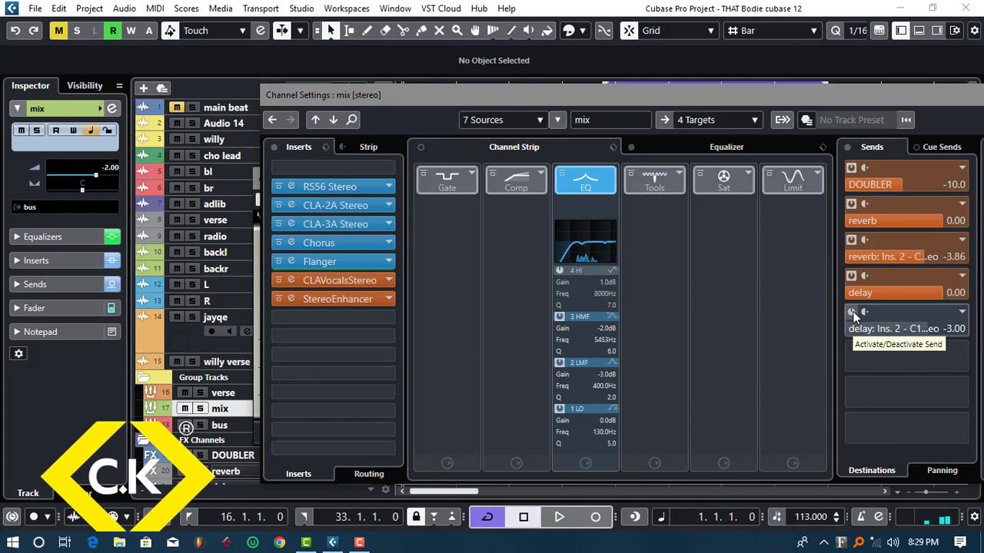
{"action": "left_click", "coordinate": [852, 313]}
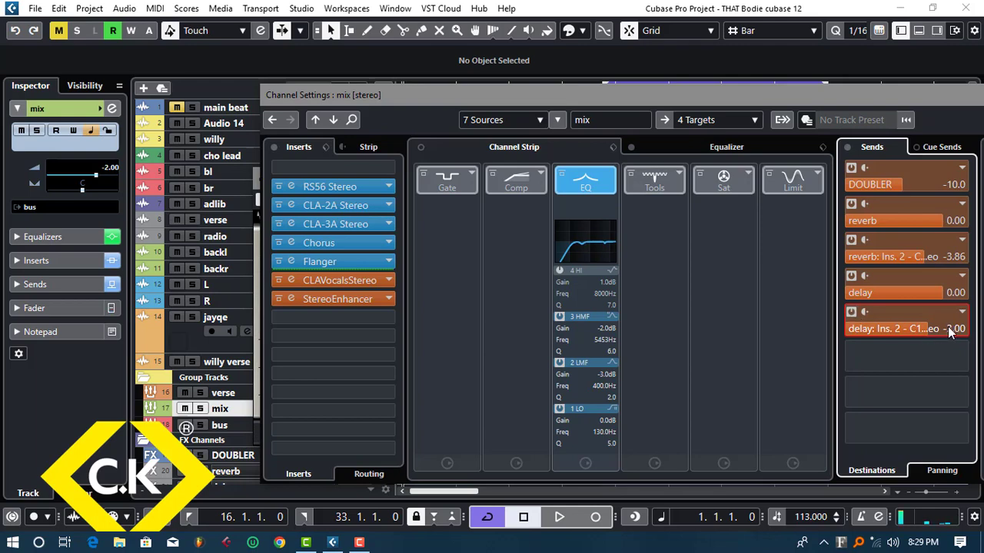
Set the mix group's side-chain send to the delay compressor to 0.00 and audition it
{"action": "scroll", "coordinate": [964, 333], "scroll_direction": "up", "scroll_amount": 1}
{"action": "scroll", "coordinate": [962, 333], "scroll_direction": "up", "scroll_amount": 3}
{"action": "double_click", "coordinate": [960, 336]}
{"action": "type", "text": "0"}
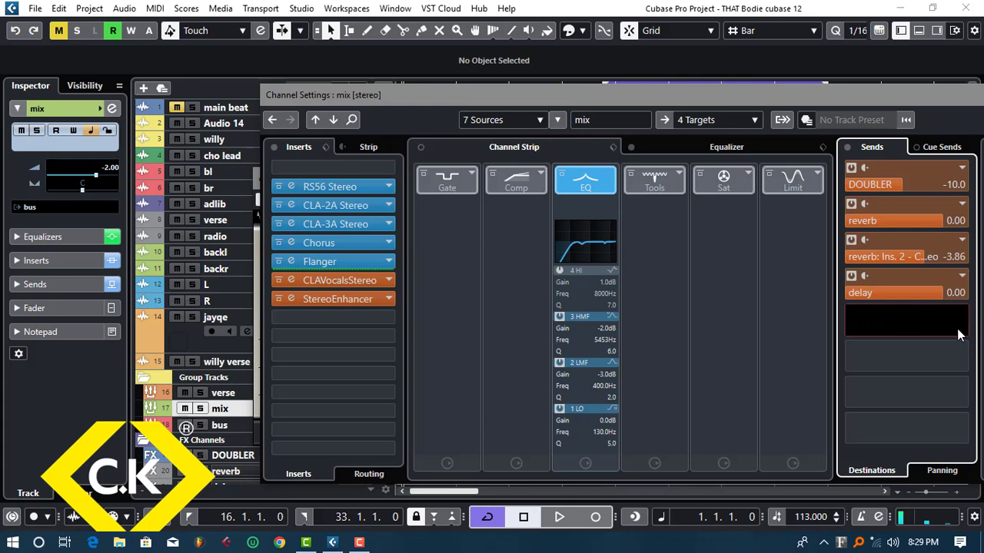
{"action": "key", "text": "Return"}
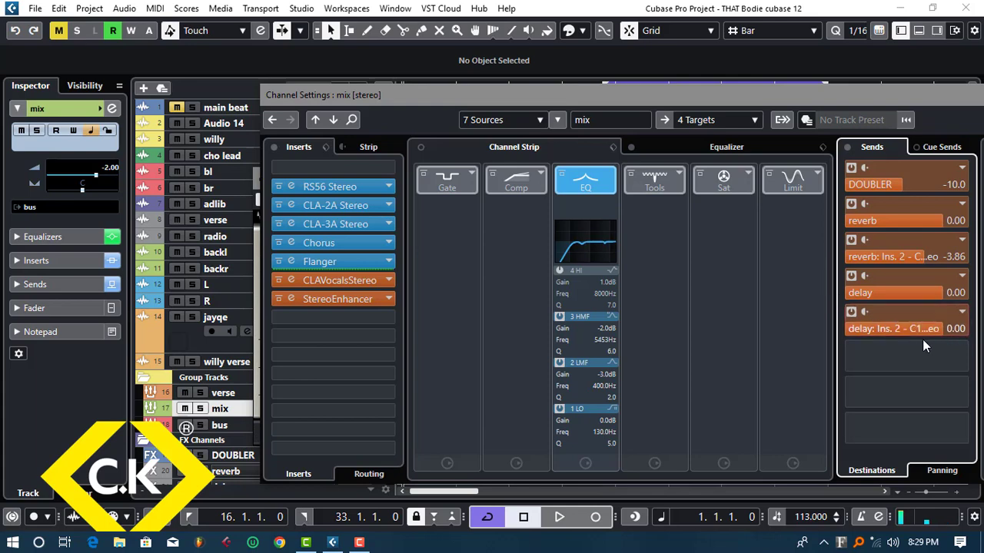
{"action": "key", "text": "space"}
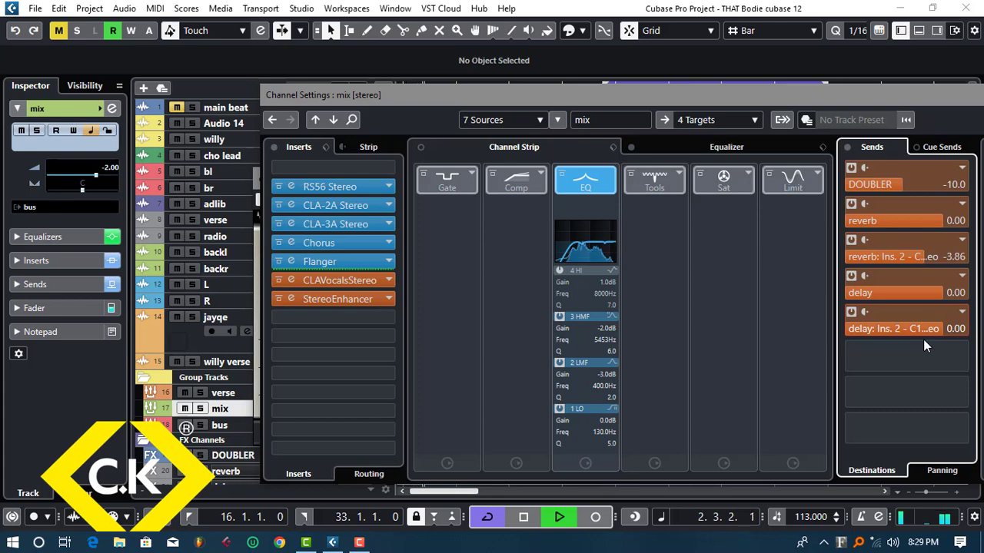
{"action": "key", "text": "space"}
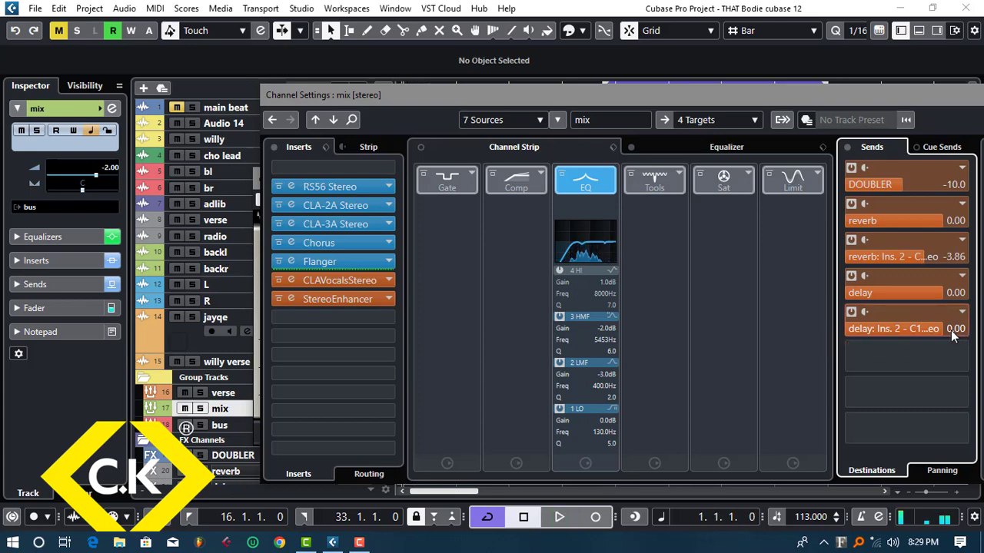
Lower the mix group's side-chain send to the delay compressor to -4.04 and audition it
{"action": "left_click_drag", "start_coordinate": [951, 330], "coordinate": [928, 331]}
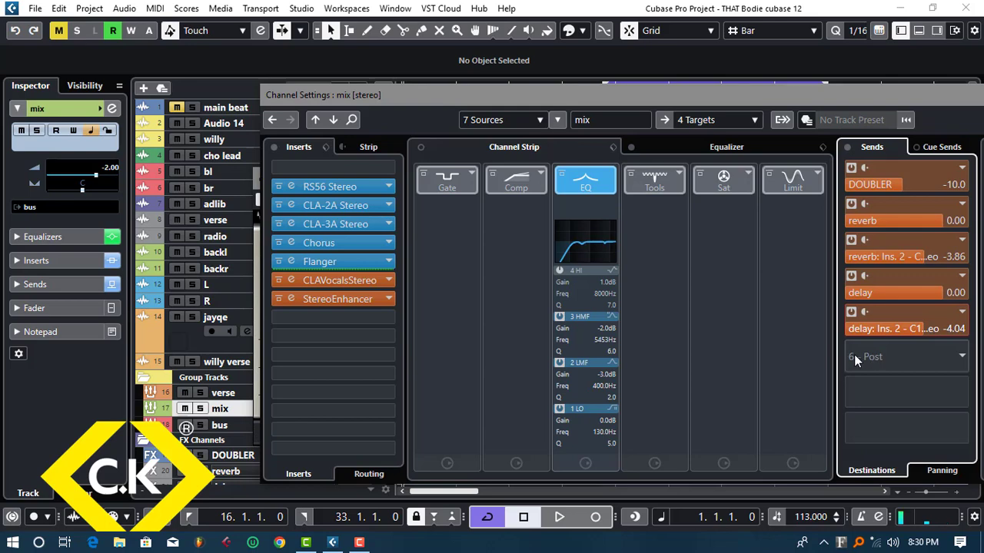
{"action": "key", "text": "space"}
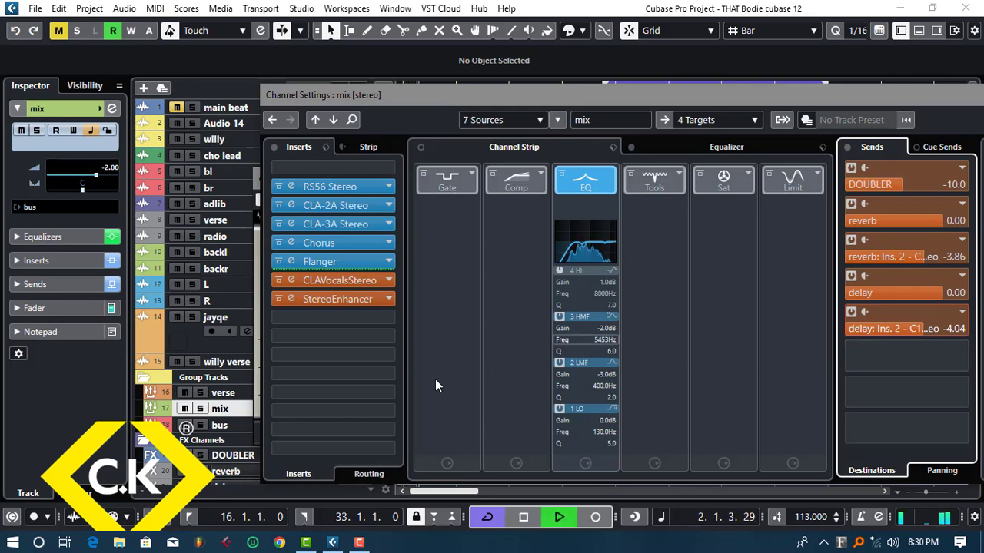
{"action": "key", "text": "space"}
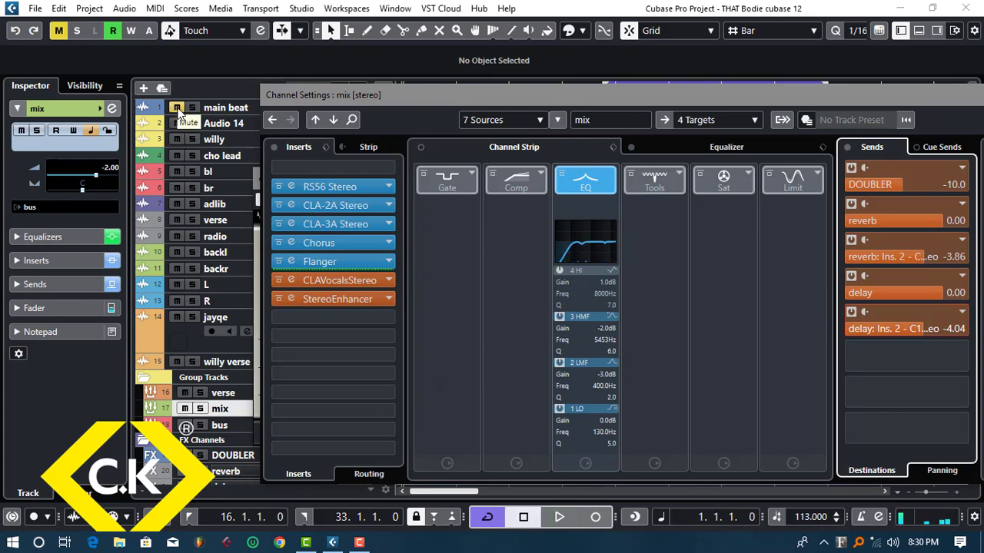
Unmute the main beat track and raise the delay compressor's side-chain send to -2.68 during playback
{"action": "left_click", "coordinate": [177, 108]}
{"action": "key", "text": "space"}
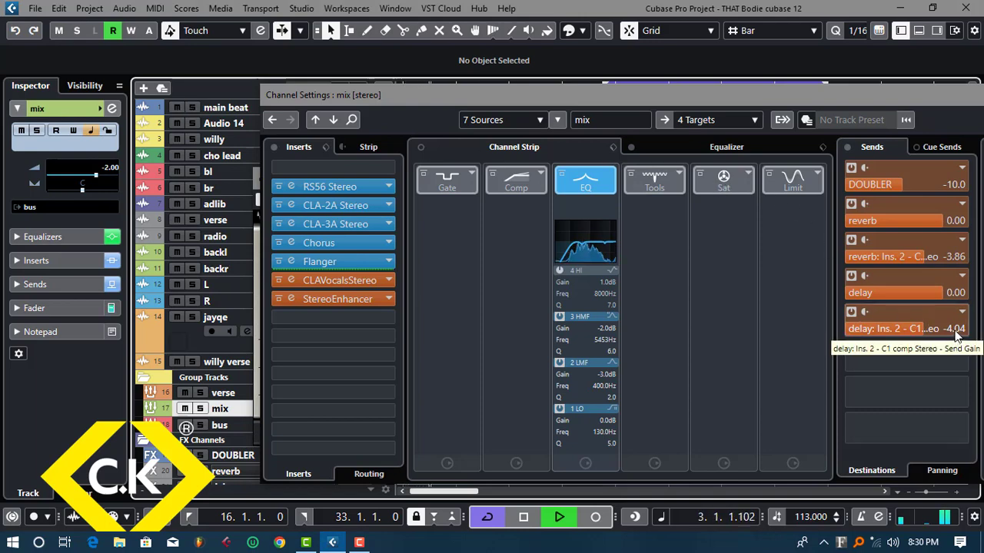
{"action": "left_click_drag", "start_coordinate": [955, 332], "coordinate": [966, 334]}
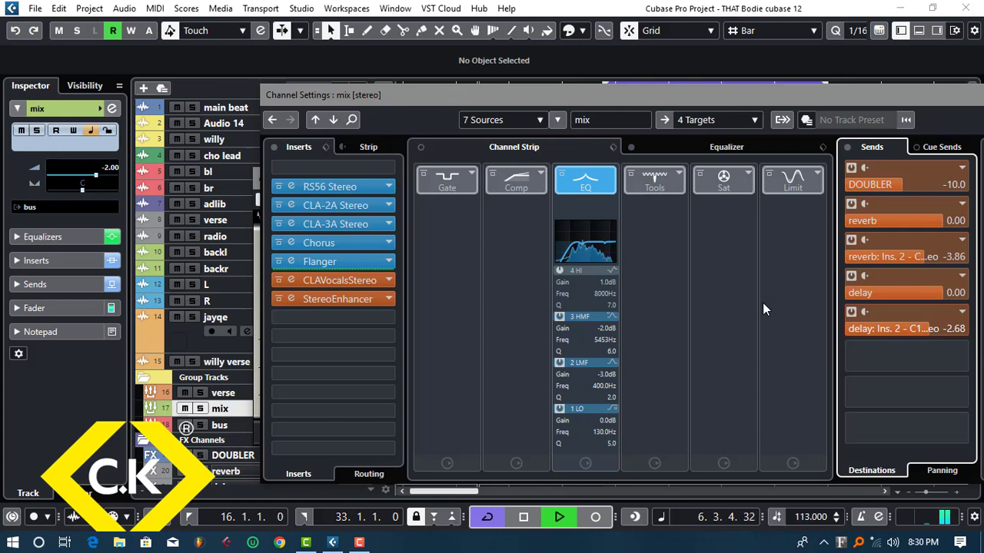
{"action": "key", "text": "space"}
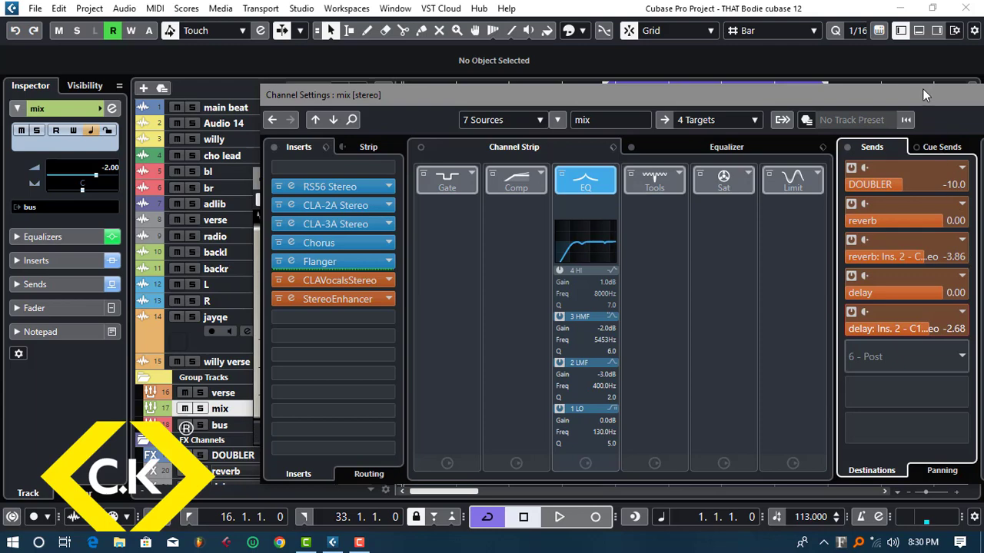
Move the mix channel settings window fully into view and set the reverb compressor's side-chain send to -2
{"action": "left_click_drag", "start_coordinate": [922, 88], "coordinate": [769, 91]}
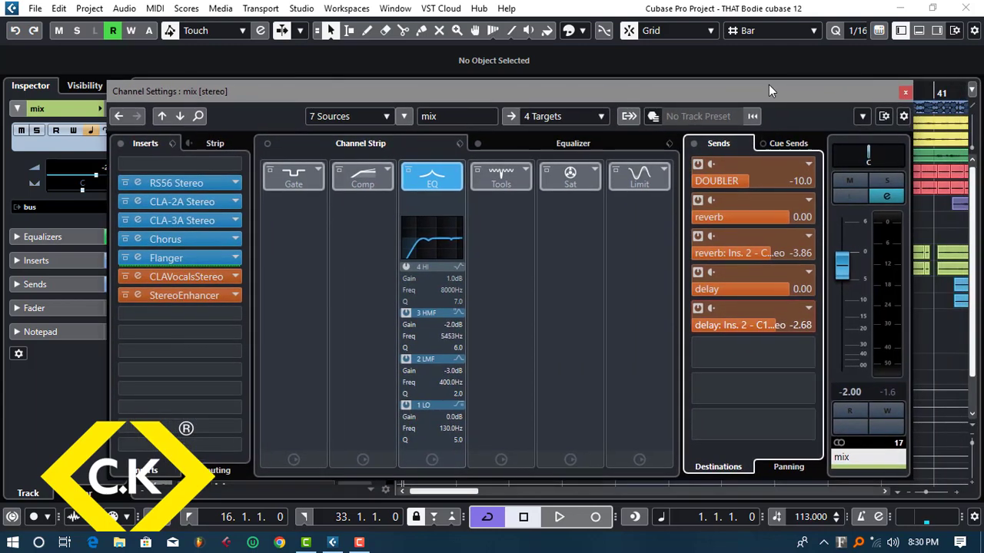
{"action": "double_click", "coordinate": [801, 253]}
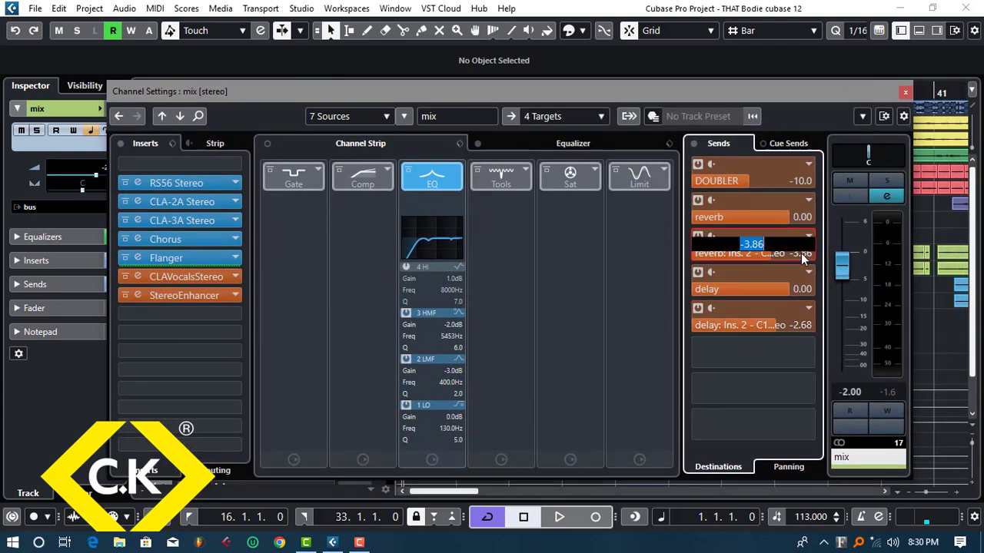
{"action": "key", "text": "BackSpace"}
{"action": "type", "text": "-2"}
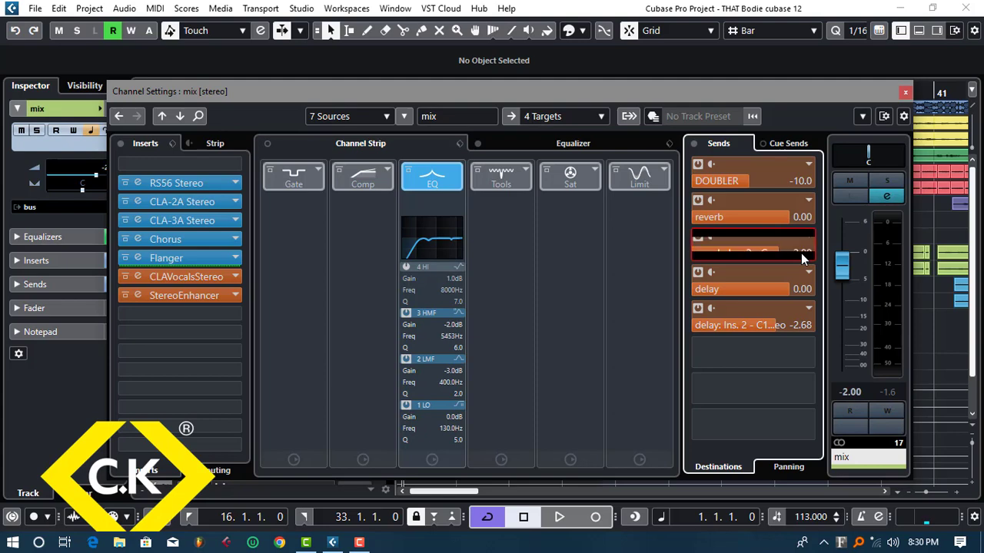
{"action": "key", "text": "Return"}
Set the mix group's side-chain send to the delay compressor to -2 and close the channel settings
{"action": "left_click", "coordinate": [801, 326]}
{"action": "double_click", "coordinate": [802, 327]}
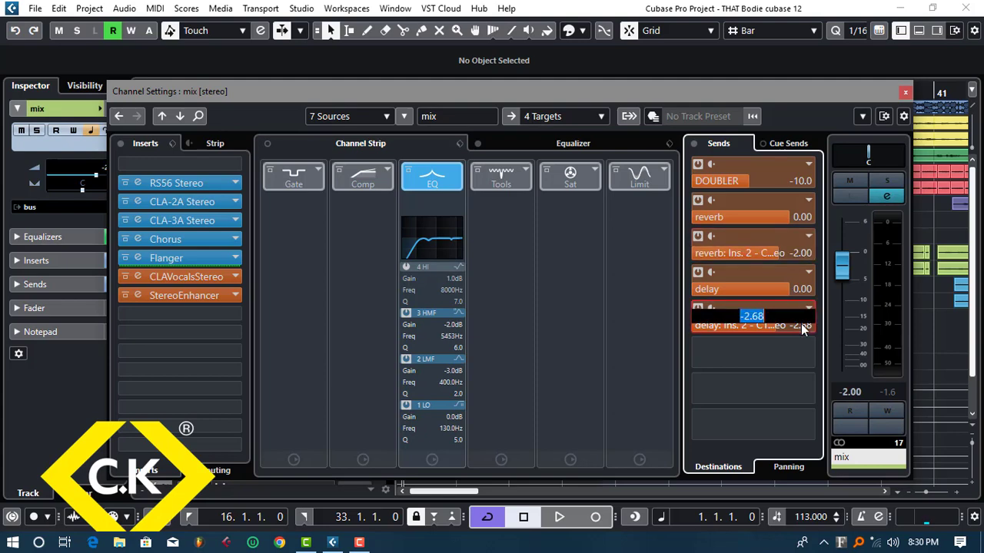
{"action": "type", "text": "-2"}
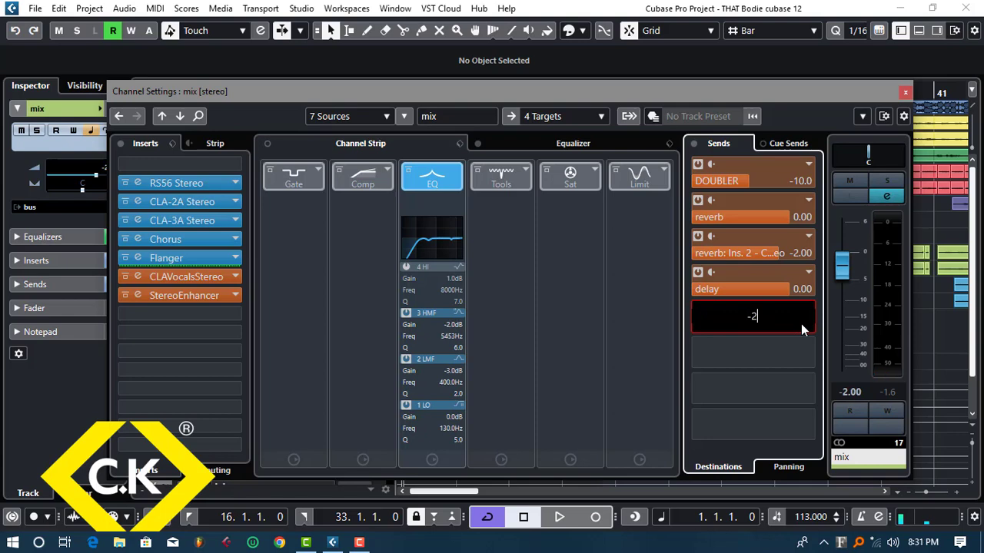
{"action": "key", "text": "Return"}
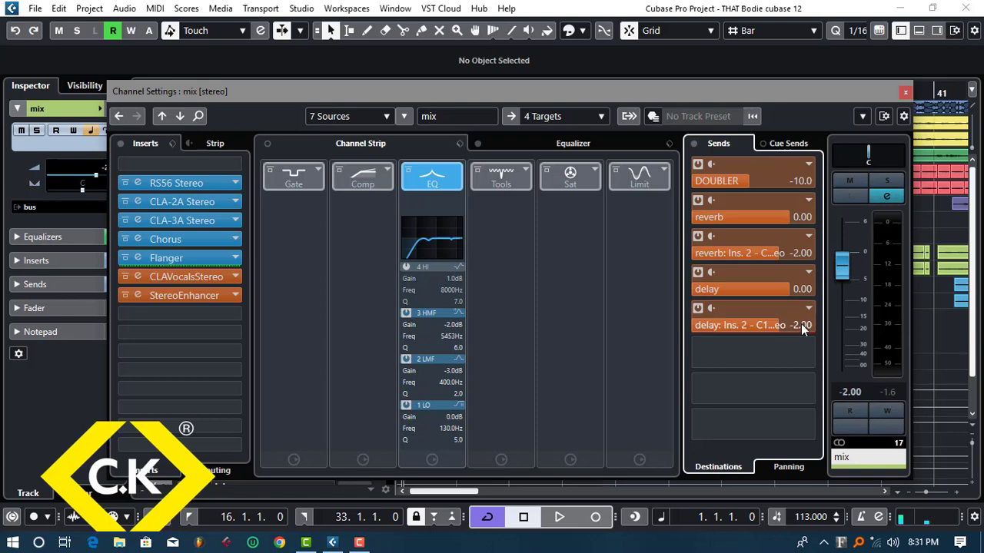
{"action": "left_click", "coordinate": [907, 93]}
Audition the looped section with the new send levels, select the delay FX channel, and stop playback
{"action": "key", "text": "space"}
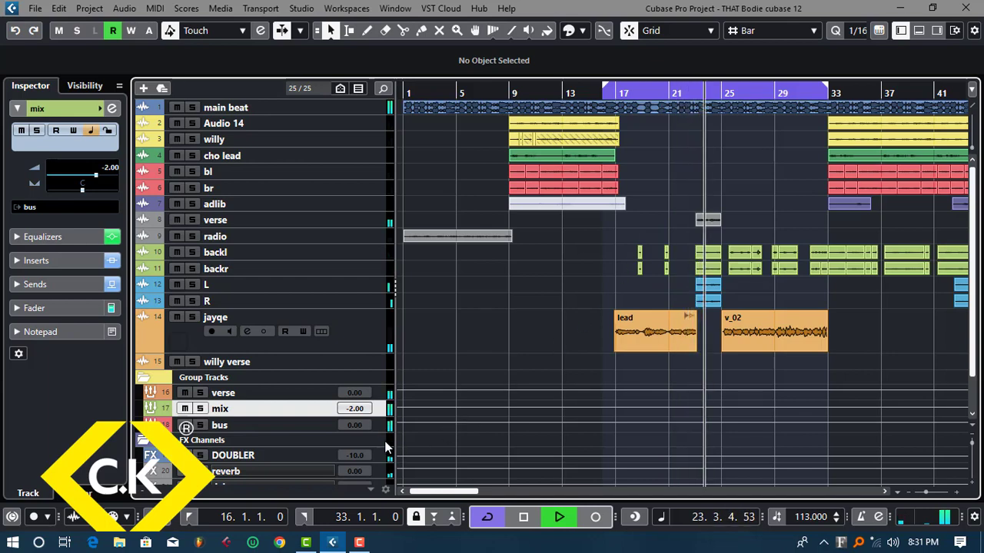
{"action": "scroll", "coordinate": [495, 371], "scroll_direction": "down", "scroll_amount": 3}
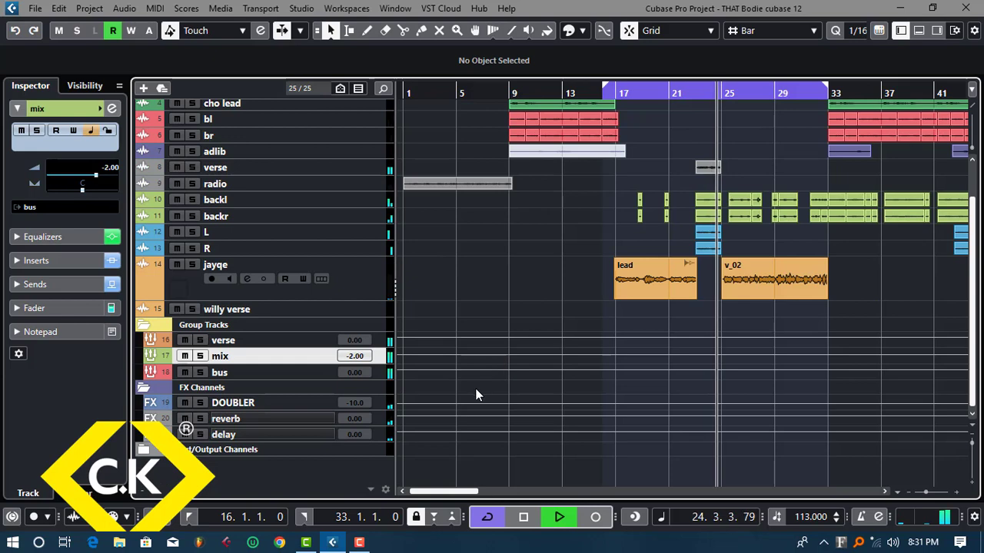
{"action": "left_click", "coordinate": [389, 436]}
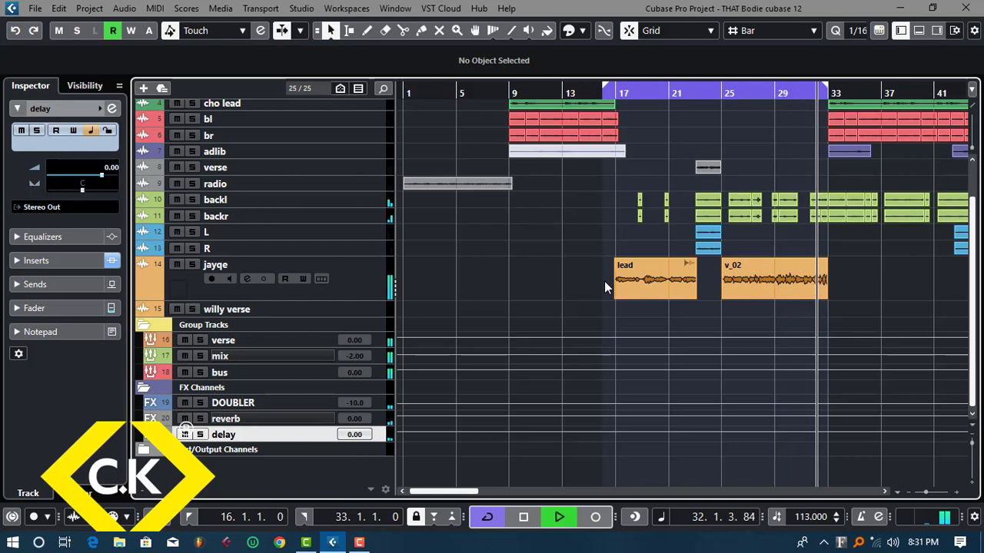
{"action": "key", "text": "space"}
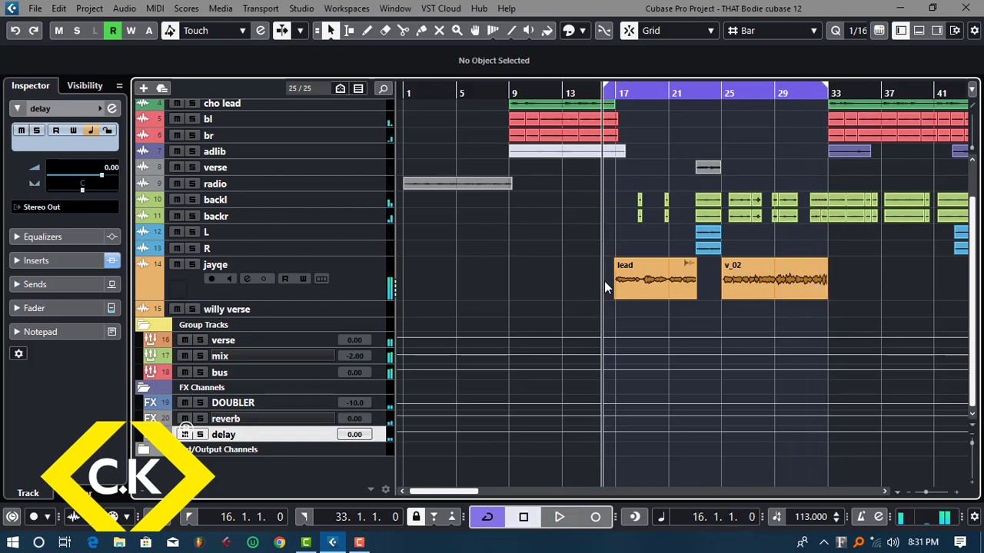
Open the mix group's CLA Vocals insert and raise its reverb level to -3.0 during playback
{"action": "left_click", "coordinate": [383, 359]}
{"action": "left_click", "coordinate": [112, 109]}
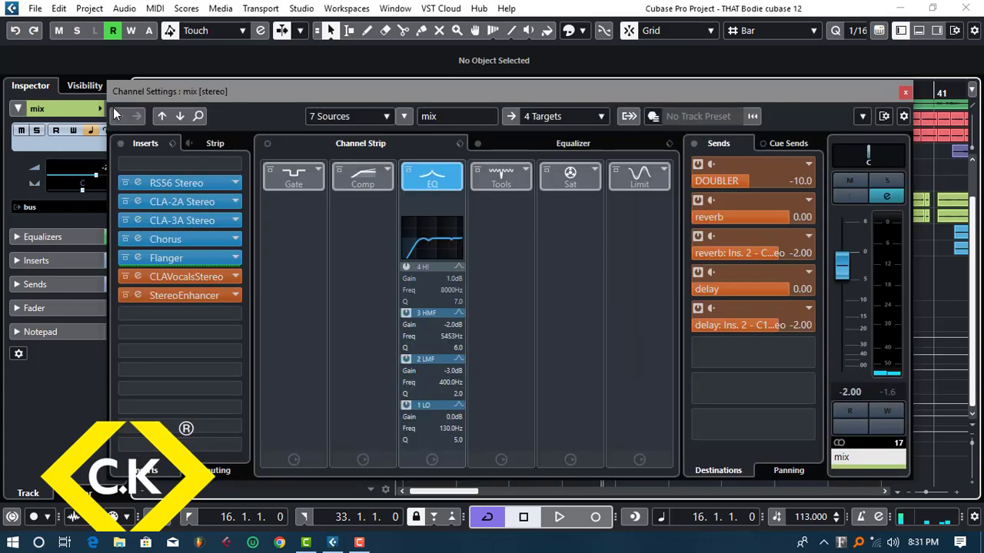
{"action": "left_click_drag", "start_coordinate": [332, 96], "coordinate": [333, 96]}
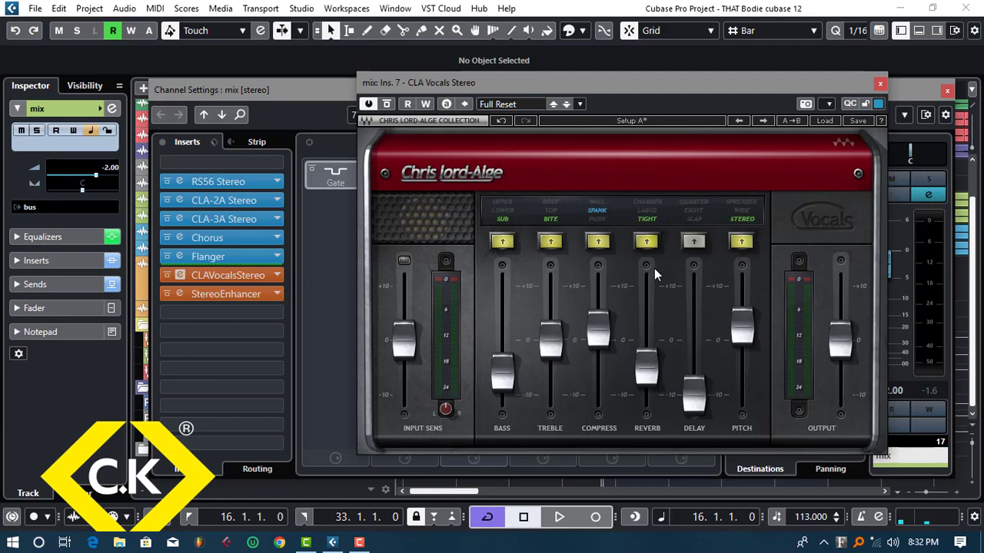
{"action": "left_click", "coordinate": [644, 367]}
{"action": "key", "text": "space"}
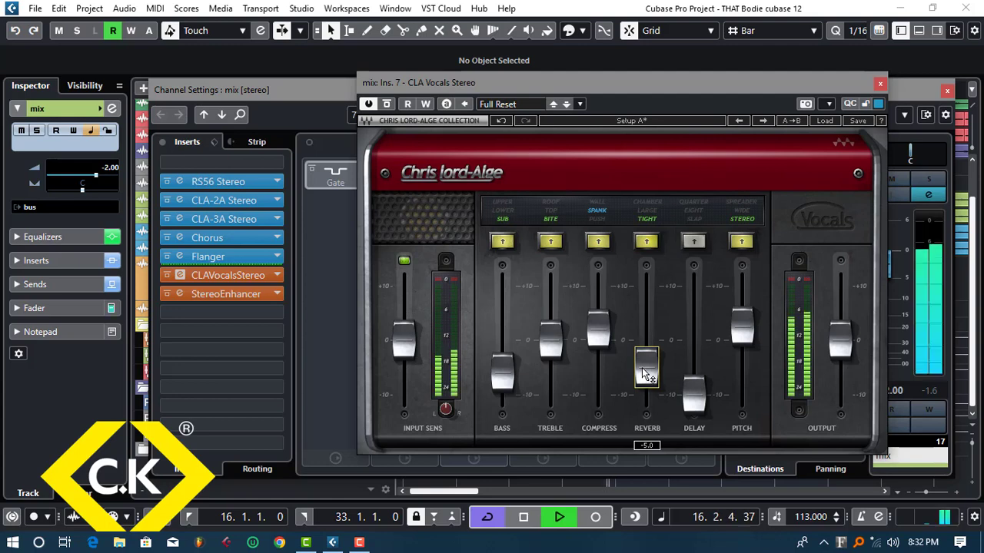
{"action": "left_click_drag", "start_coordinate": [647, 367], "coordinate": [646, 356]}
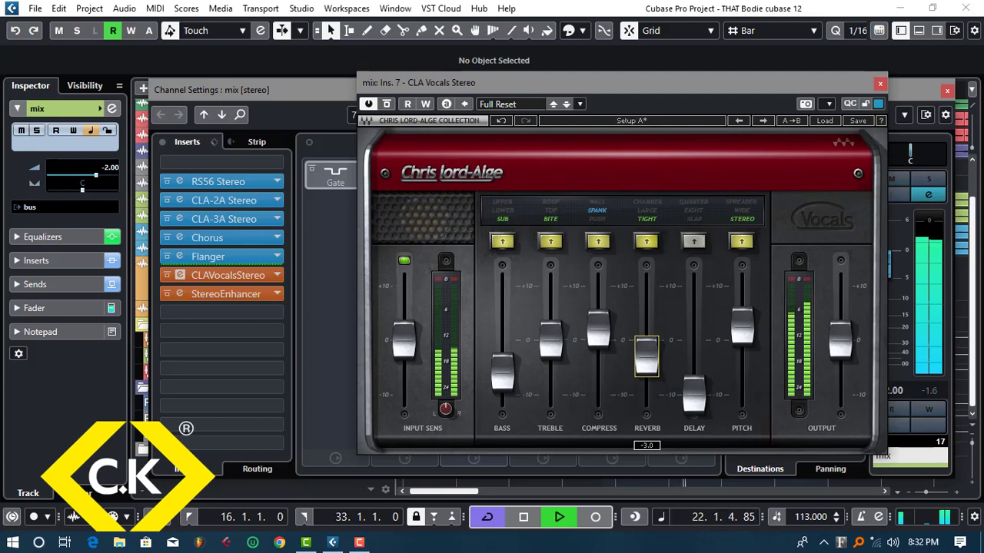
Lower the CLA Vocals pitch level slightly, closing the plug-in and the mix channel settings
{"action": "left_click", "coordinate": [742, 327]}
{"action": "left_click_drag", "start_coordinate": [741, 327], "coordinate": [742, 329]}
{"action": "left_click", "coordinate": [880, 84]}
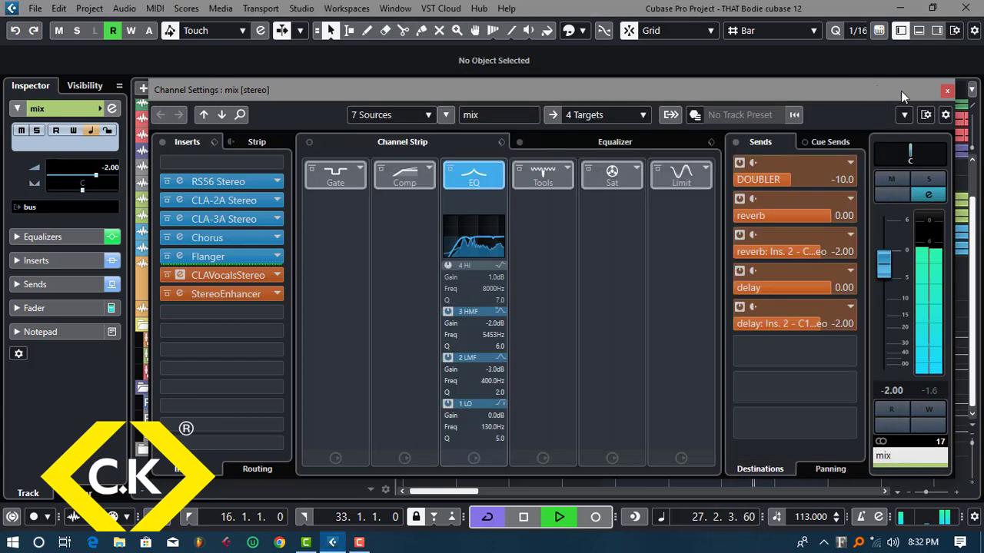
{"action": "left_click", "coordinate": [948, 91]}
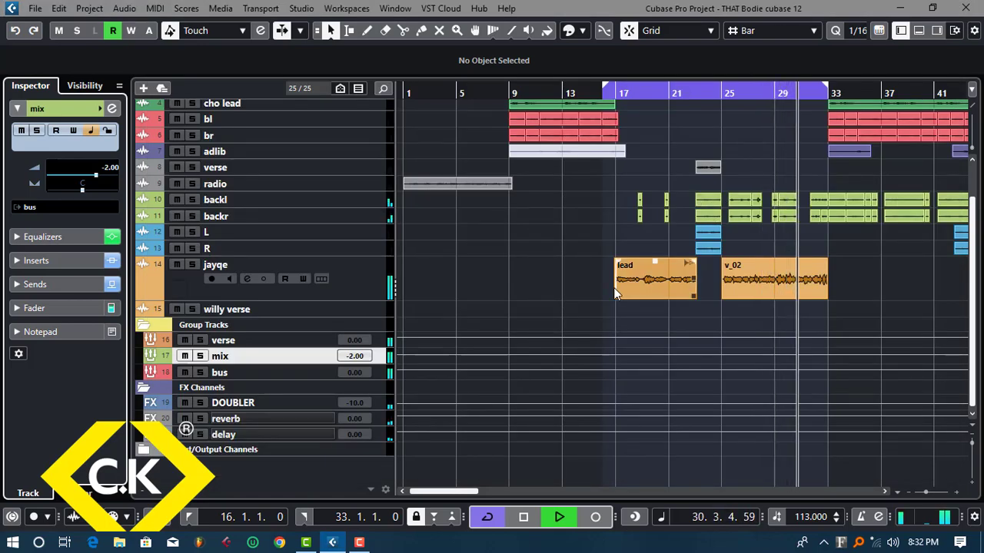
Turn off cycle playback, audition the song past the loop range into the next section, and stop
{"action": "scroll", "coordinate": [526, 240], "scroll_direction": "up", "scroll_amount": 3}
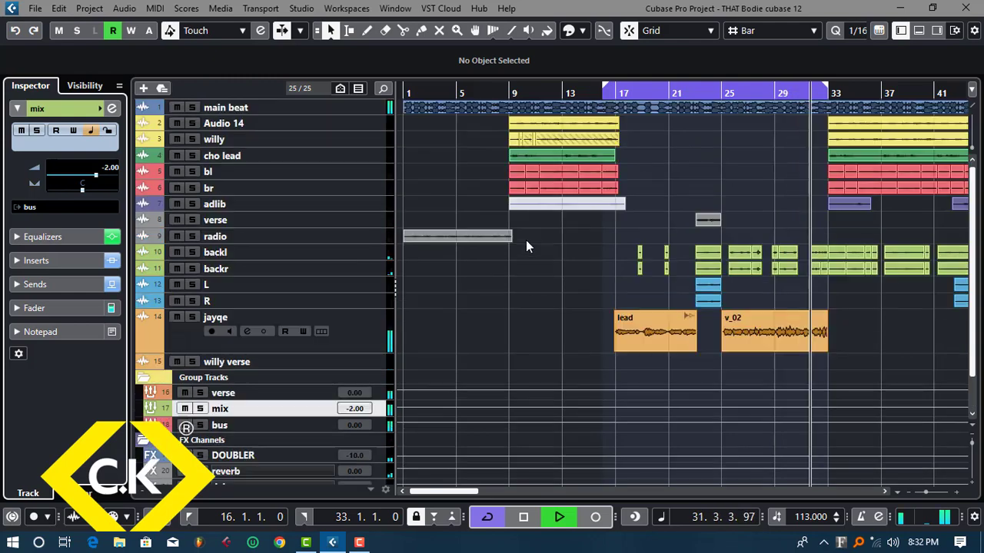
{"action": "key", "text": "slash"}
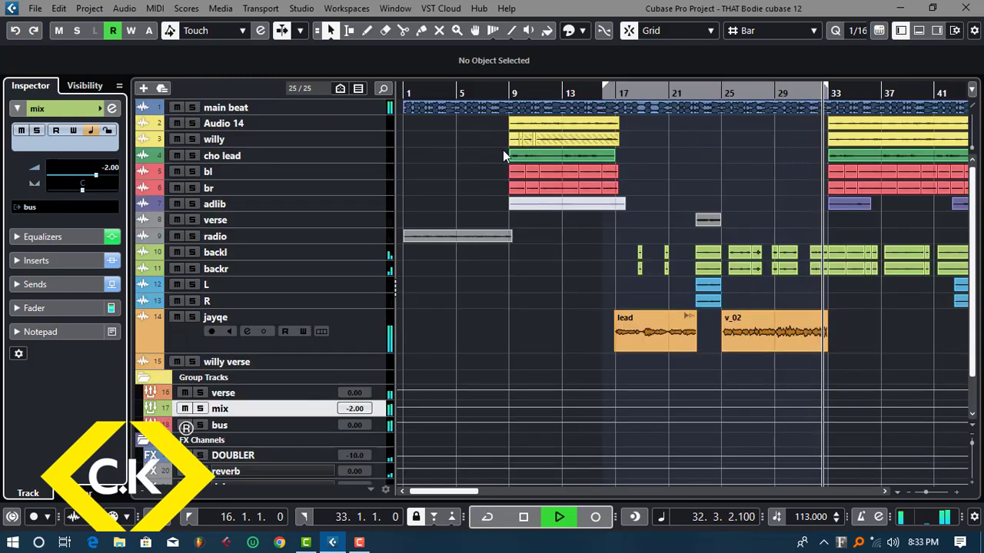
{"action": "key", "text": "g"}
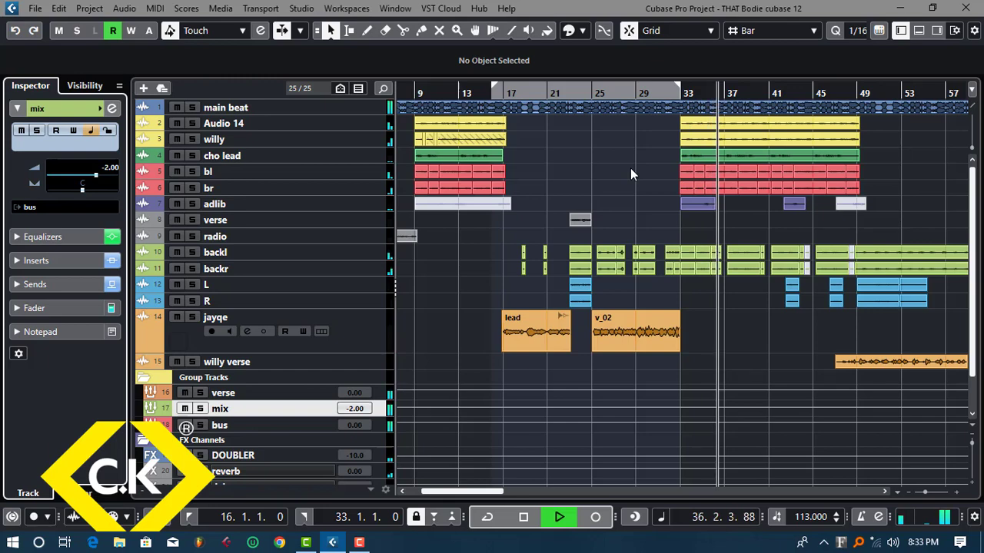
{"action": "key", "text": "space"}
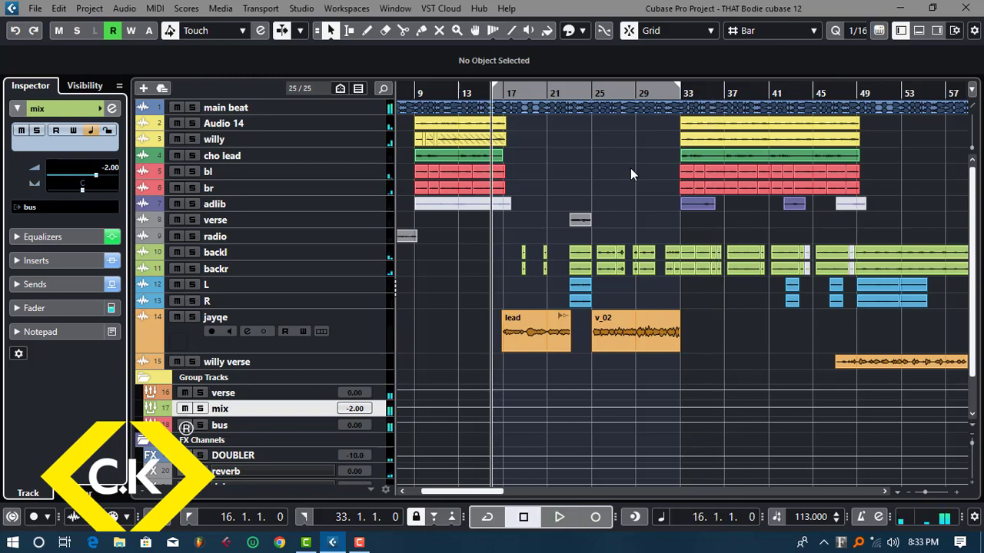